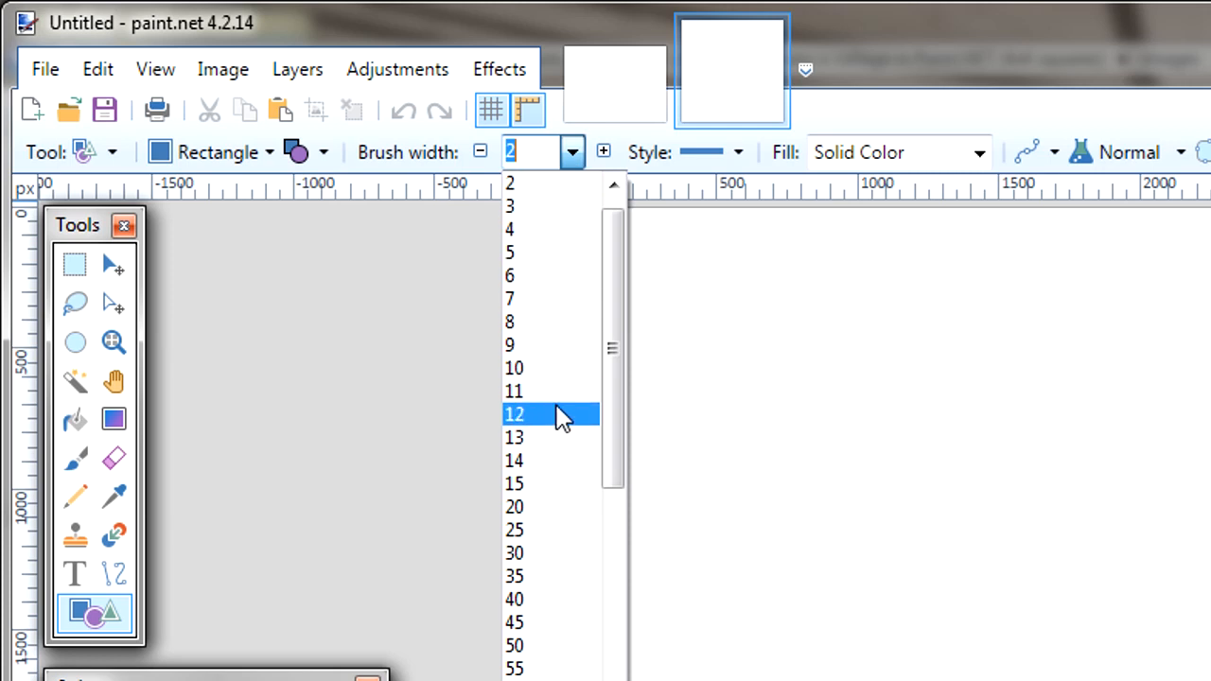
Set the rectangle shape's brush width to 20, with a Solid line style and a Solid Color fill
click(547, 515)
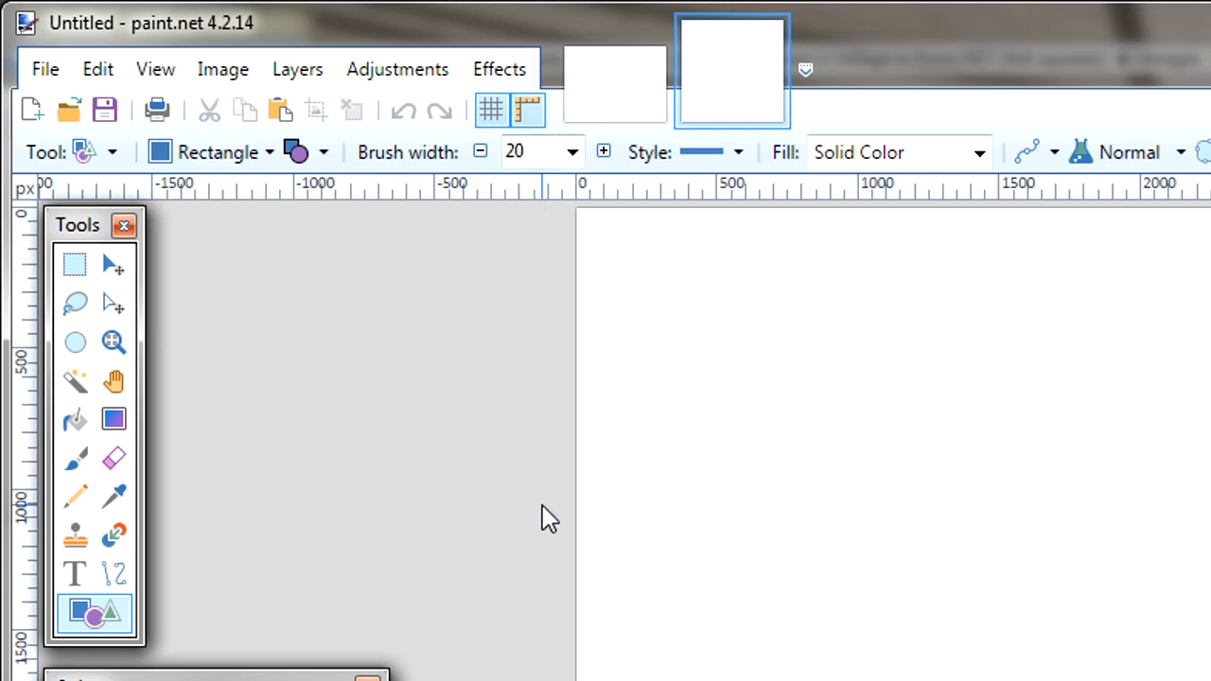
click(738, 159)
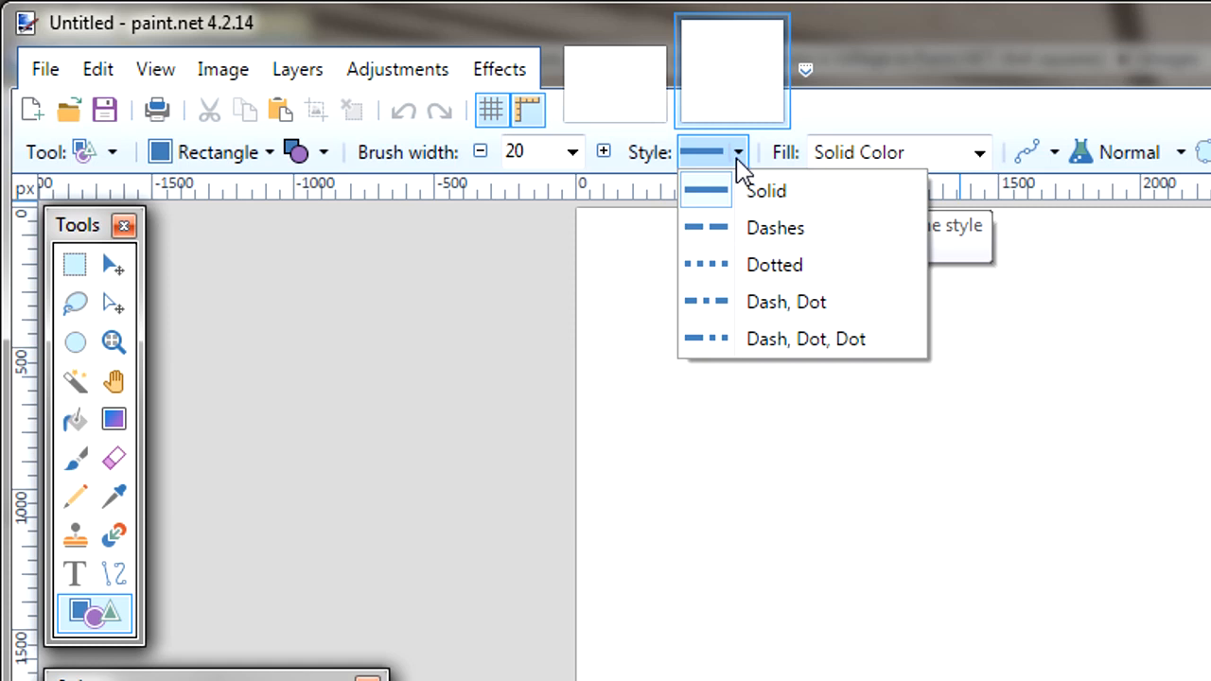
click(828, 200)
click(979, 154)
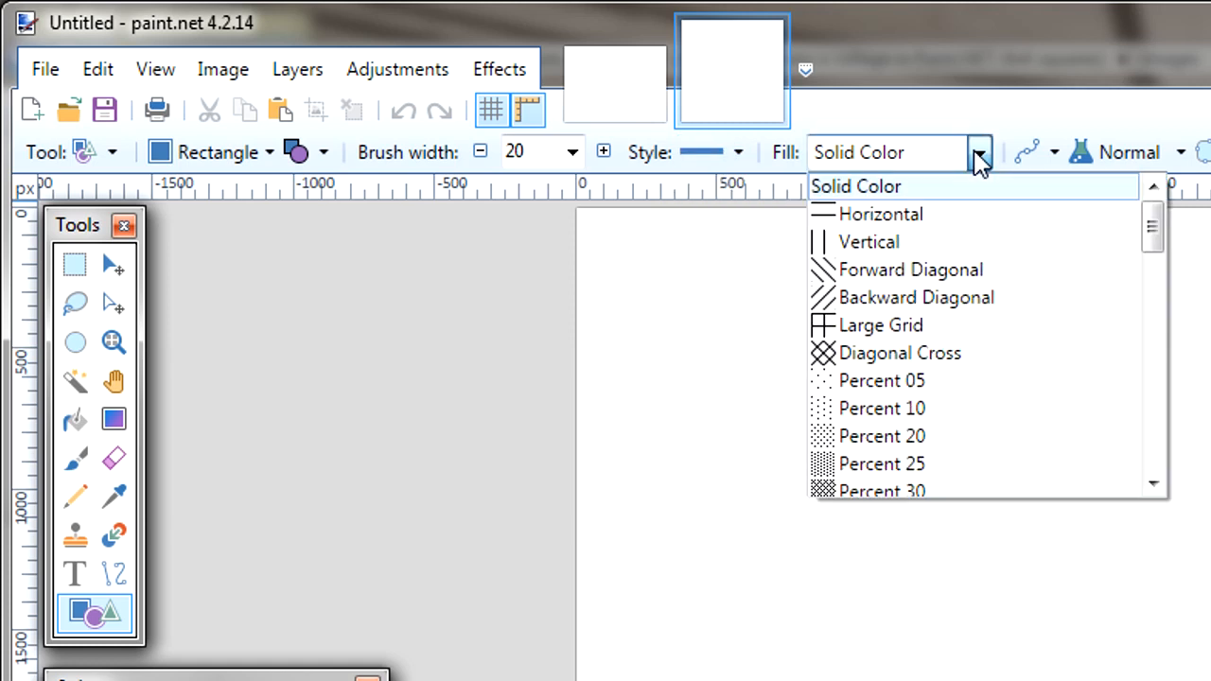
click(957, 187)
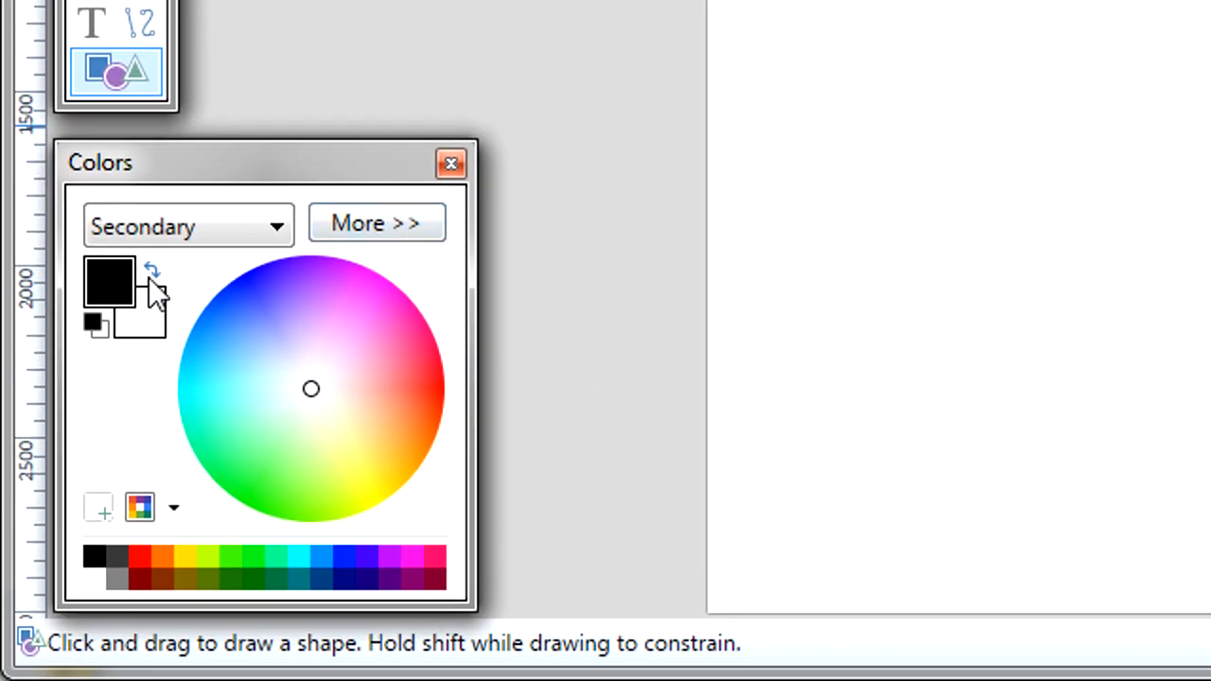
Swap the primary and secondary colors, and set the secondary color to medium gray
click(149, 271)
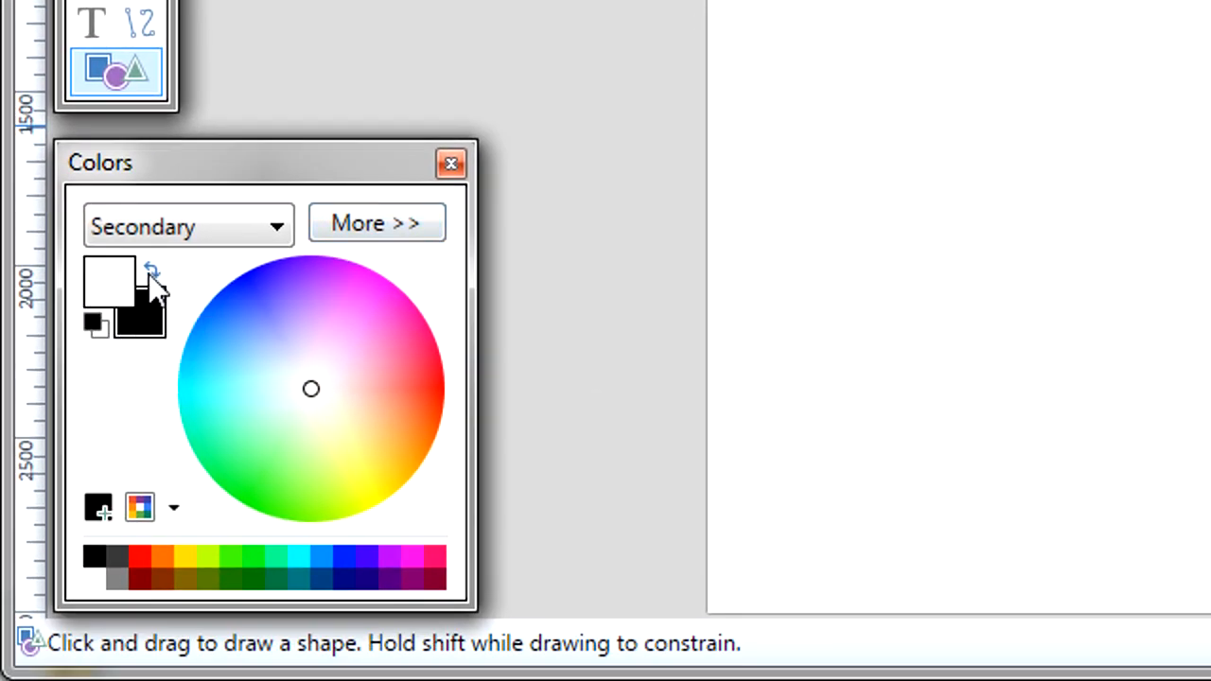
click(194, 227)
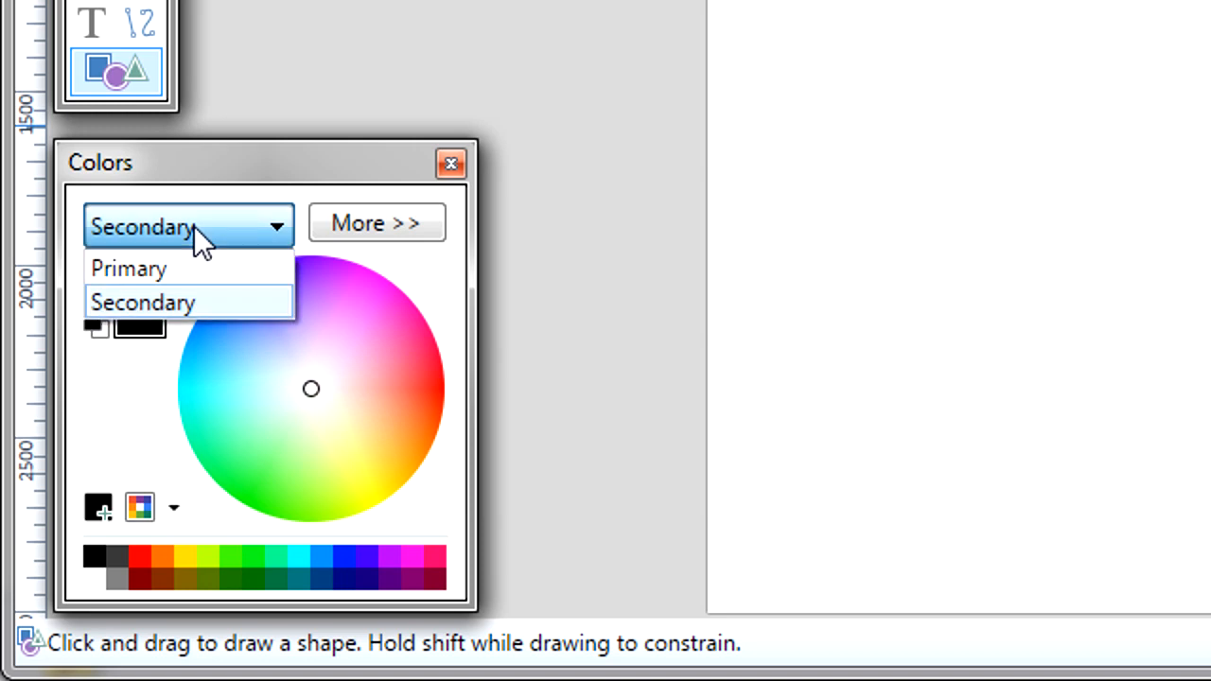
click(182, 301)
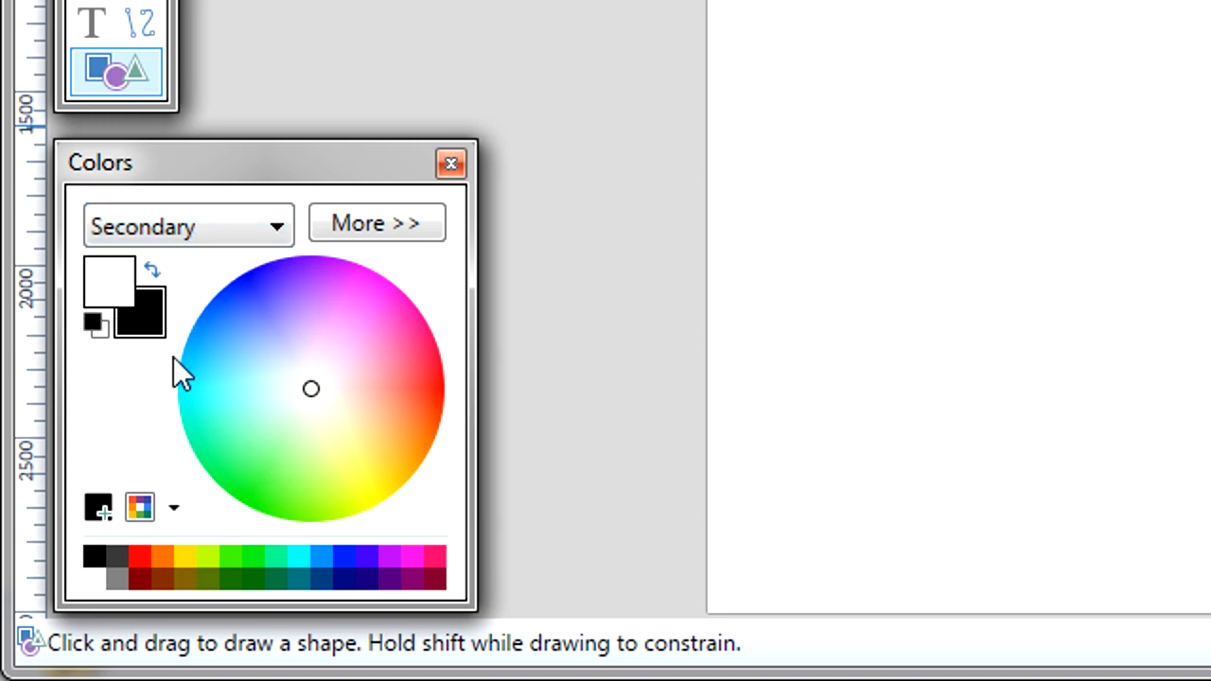
click(109, 576)
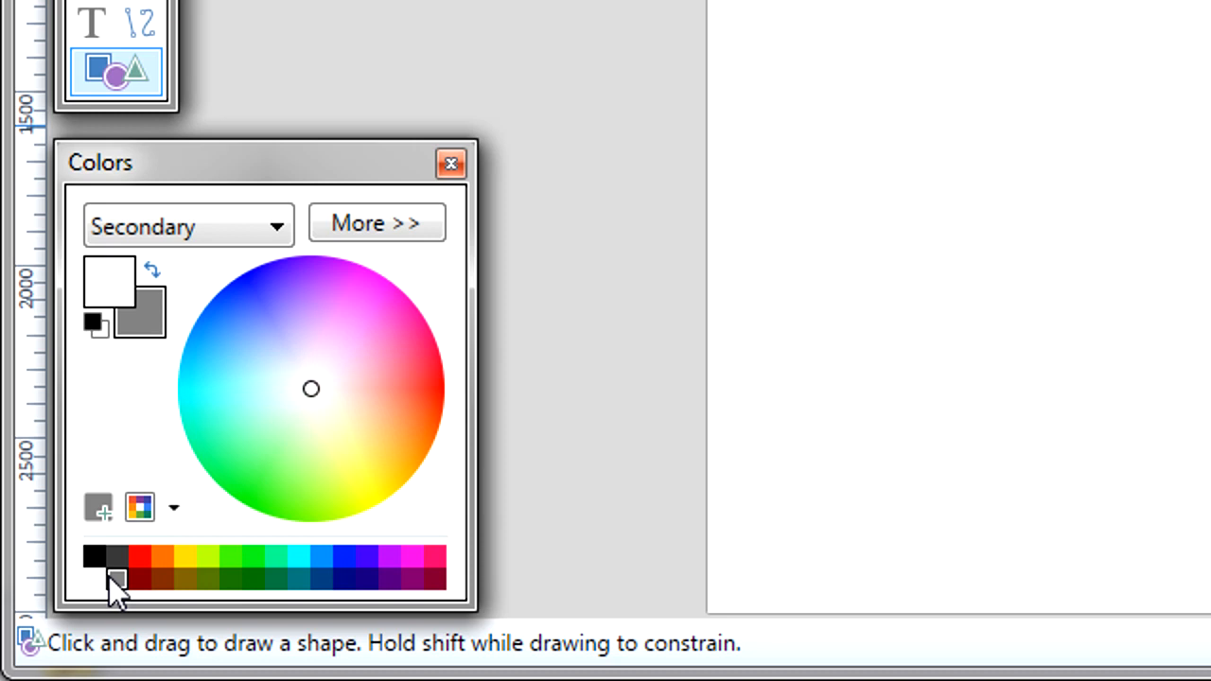
Add a new layer and draw a 750 × 750 px gray square with a white outline from the canvas's upper-left corner
click(367, 87)
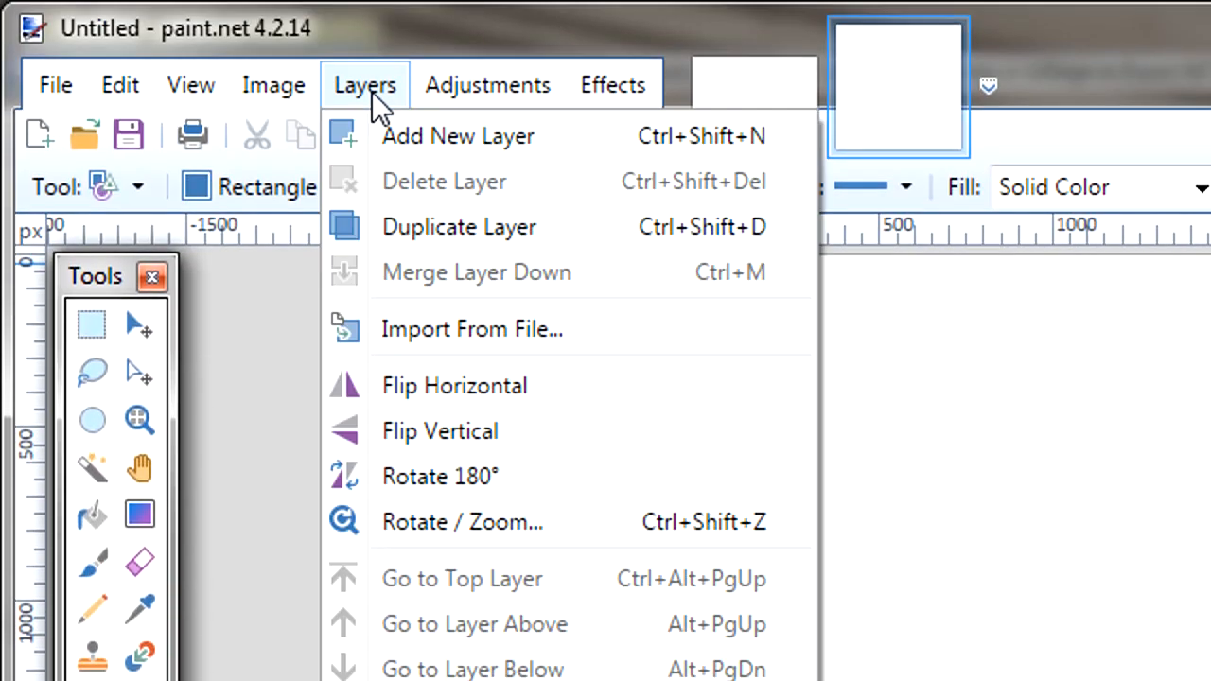
click(574, 141)
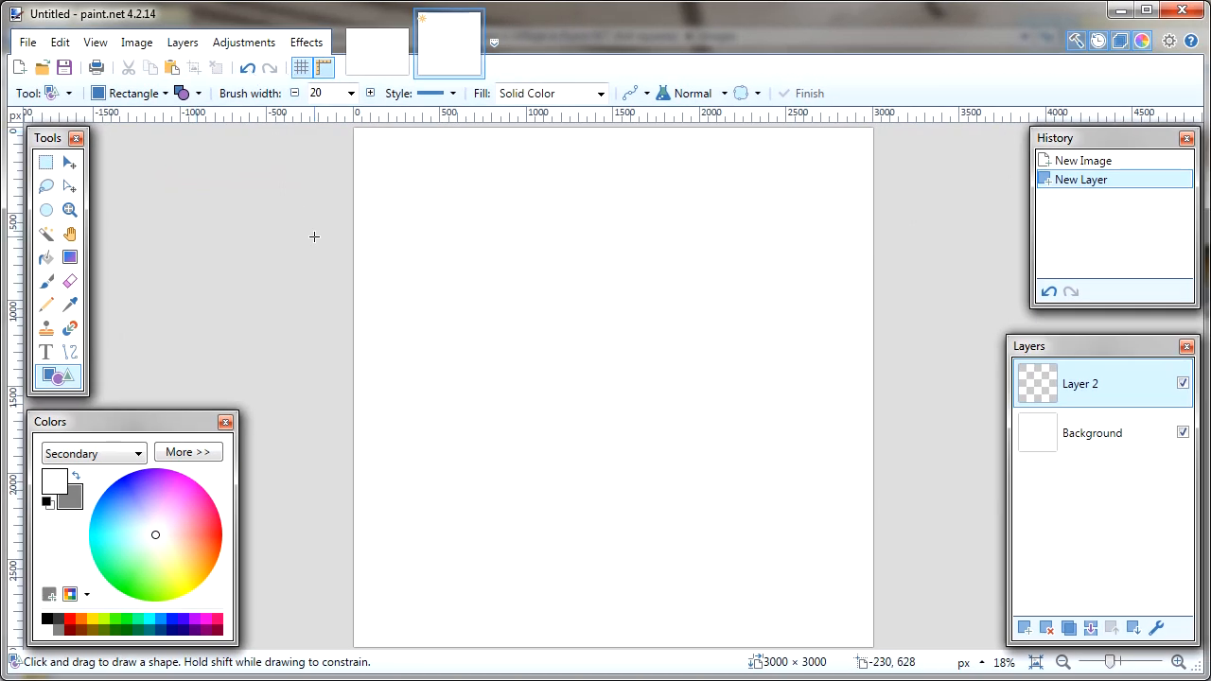
scroll(313, 235, up, 3)
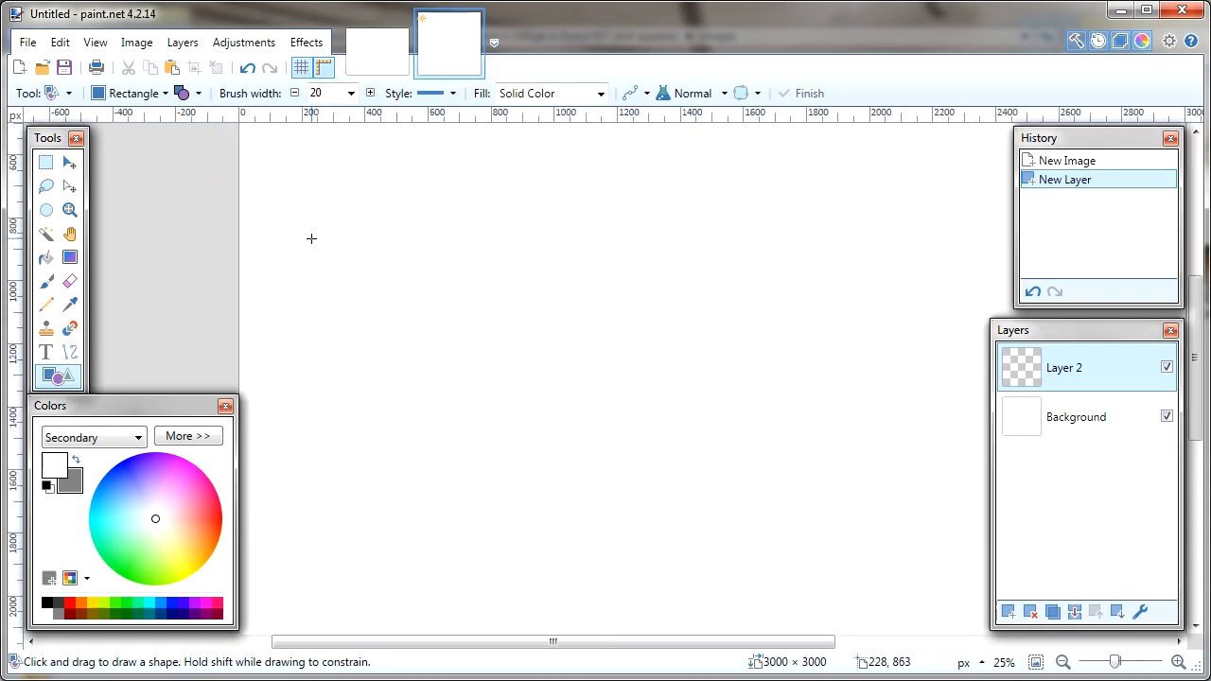
mouse_move(387, 211)
mouse_down()
mouse_move(406, 426)
mouse_move(499, 420)
mouse_up()
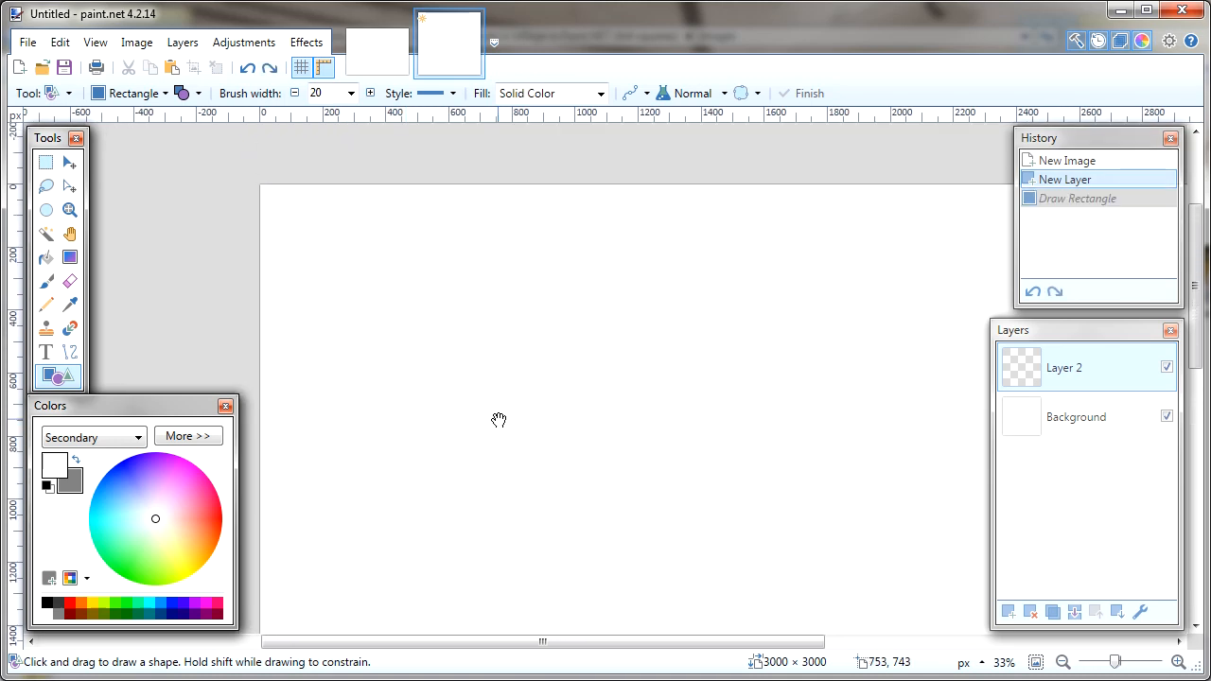
scroll(499, 420, up, 1)
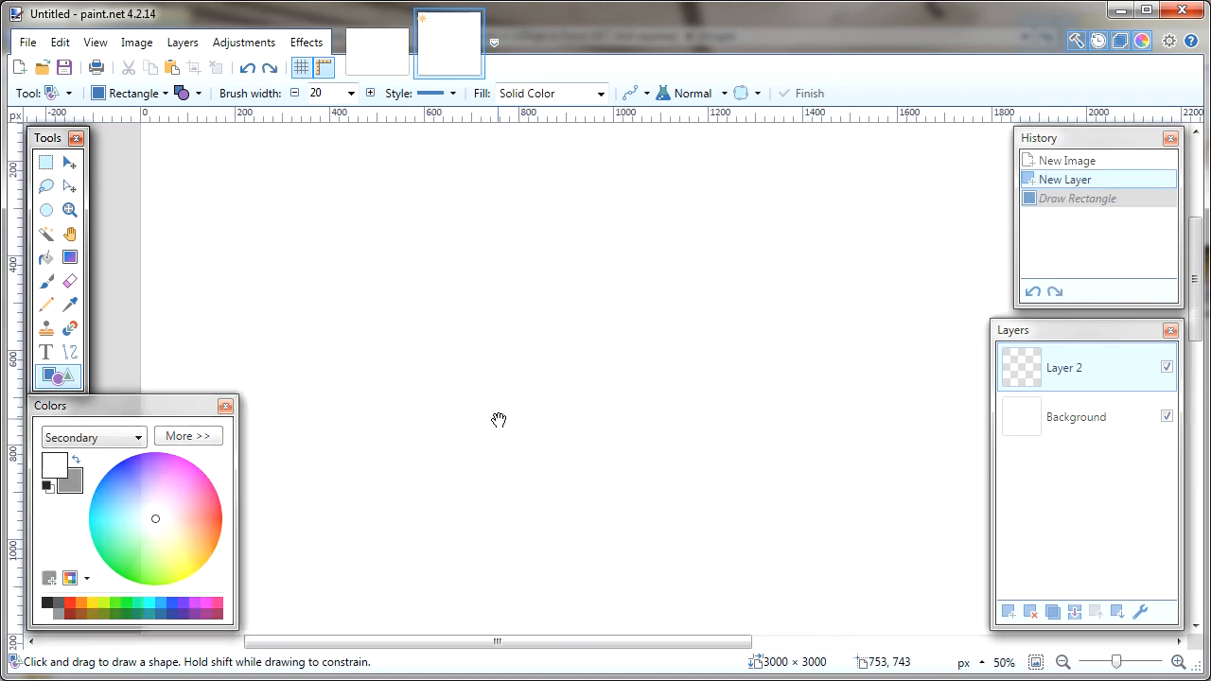
drag(472, 319, 605, 500)
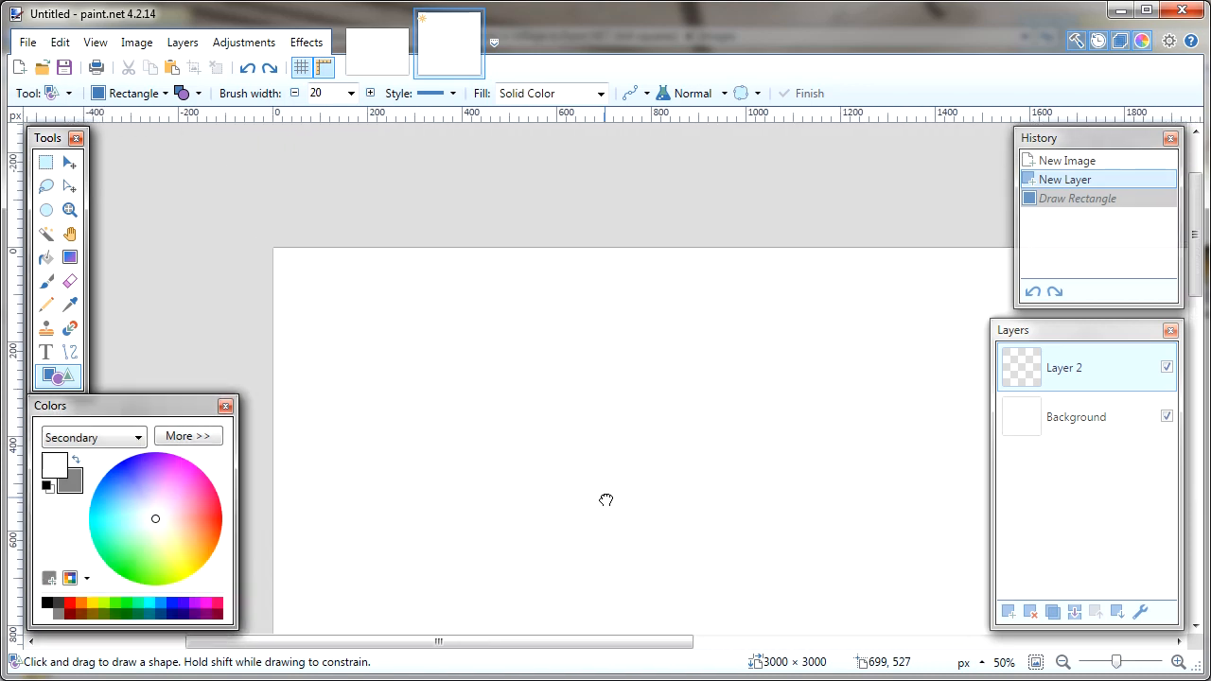
drag(508, 532, 567, 472)
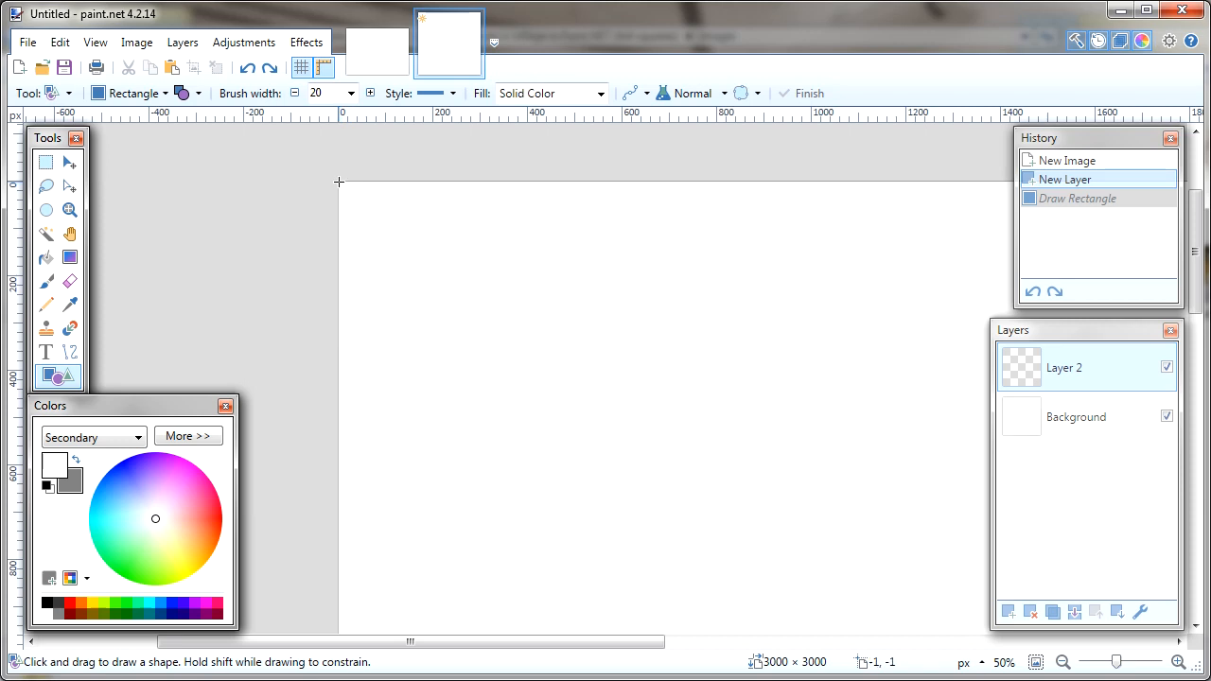
mouse_move(340, 182)
mouse_down()
mouse_move(562, 440)
mouse_move(694, 559)
mouse_up()
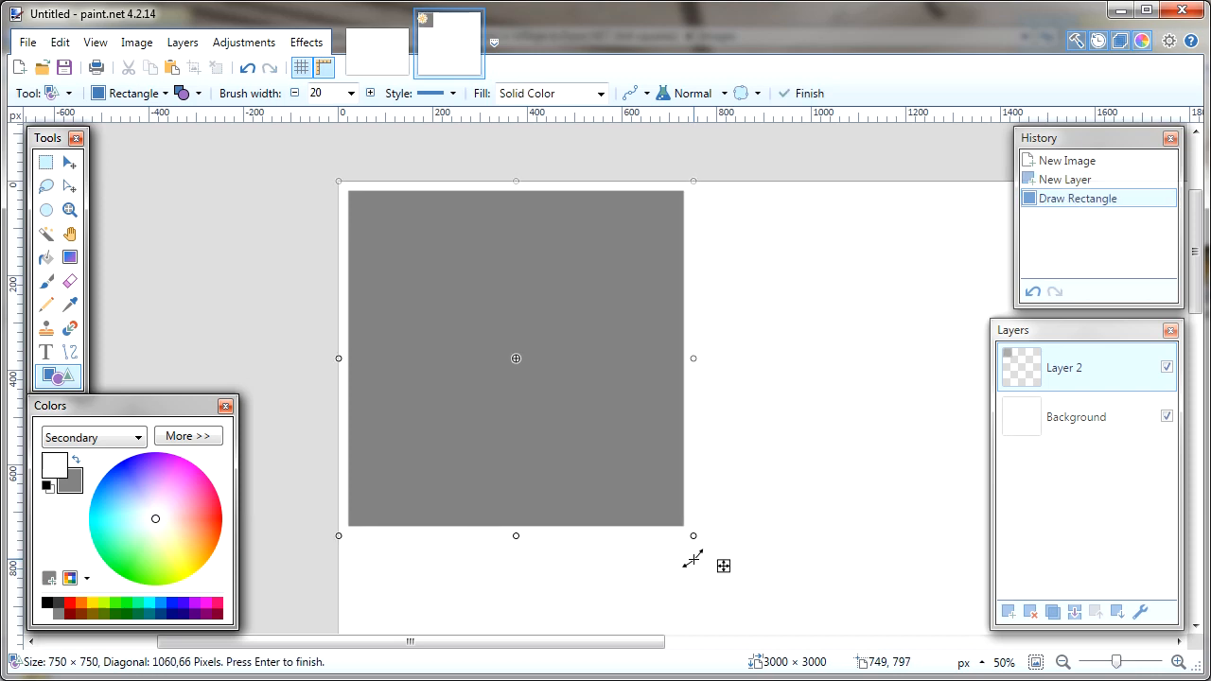
click(806, 96)
Duplicate the square's layer and move all of the copy's pixels about 790 px horizontally, to the right of the original square
click(110, 47)
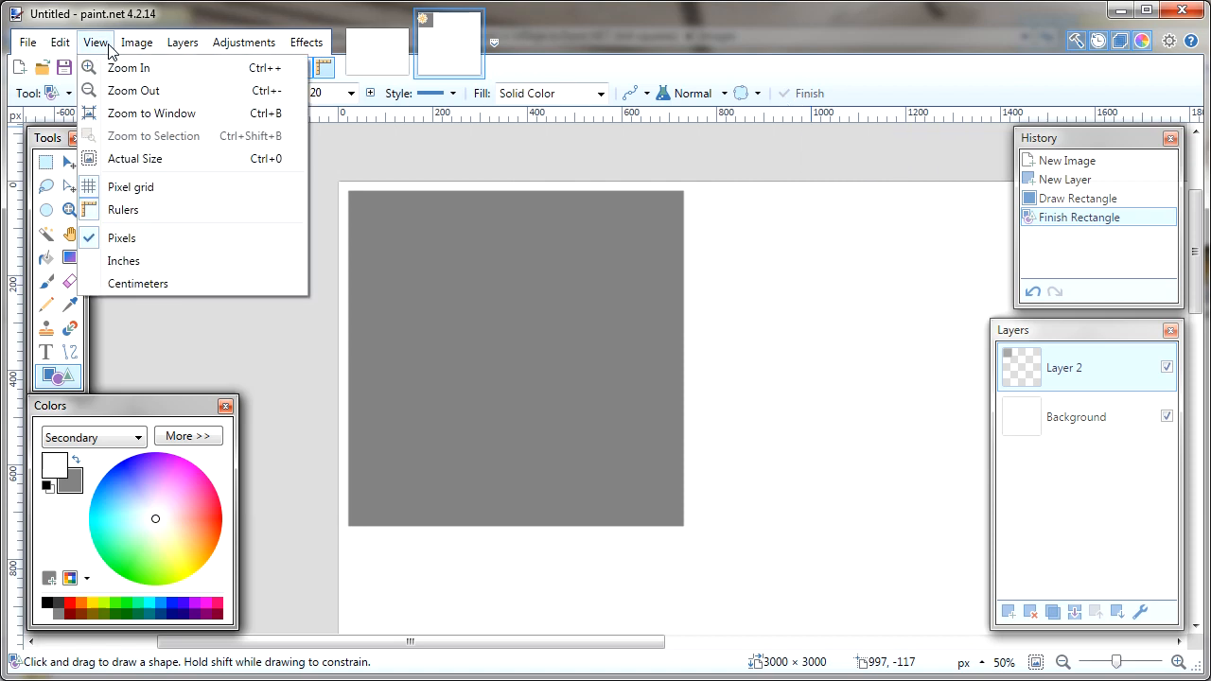
click(191, 120)
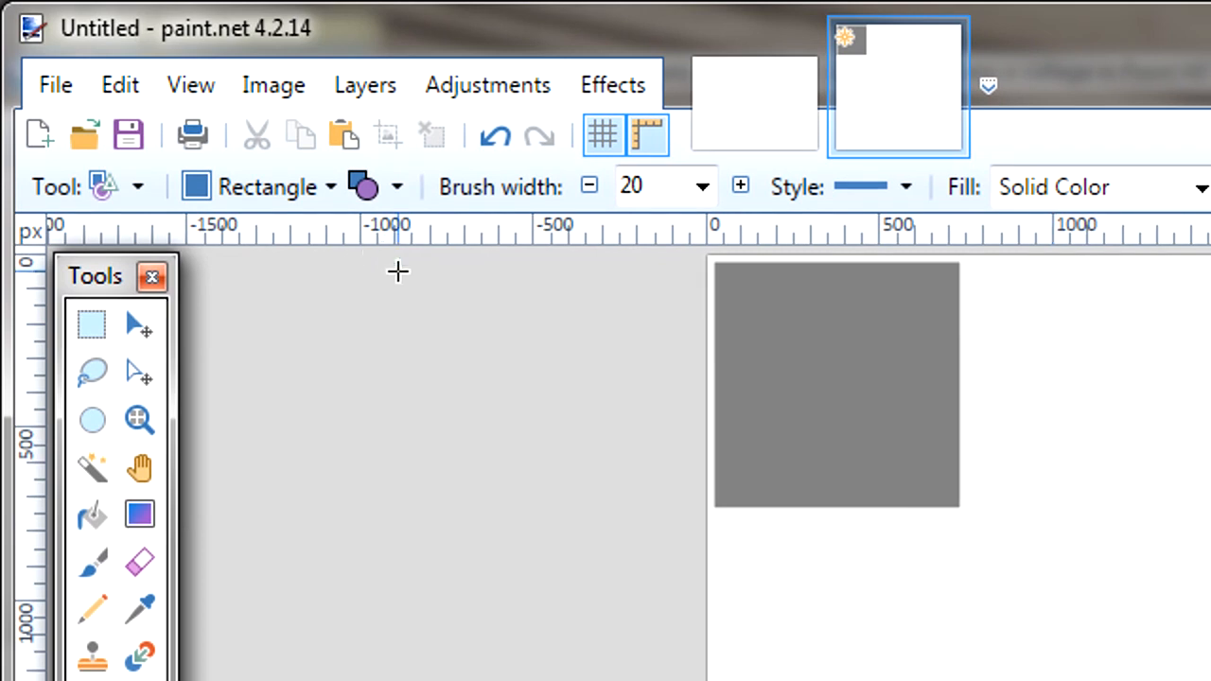
click(363, 90)
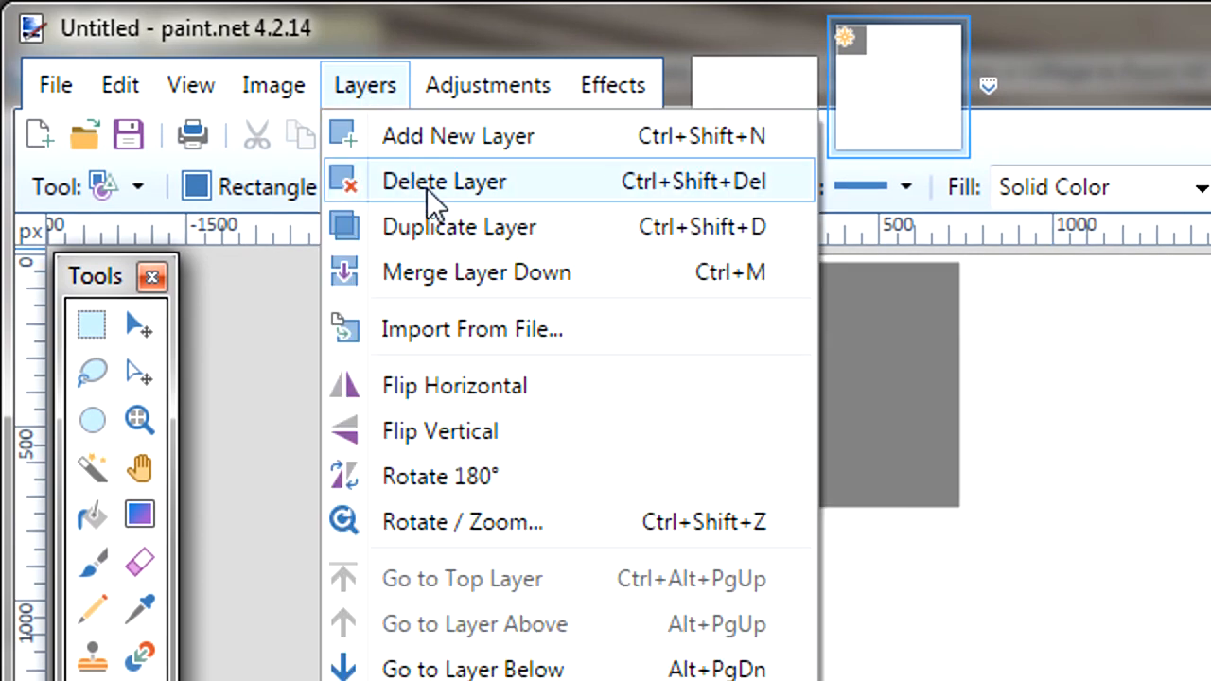
click(448, 236)
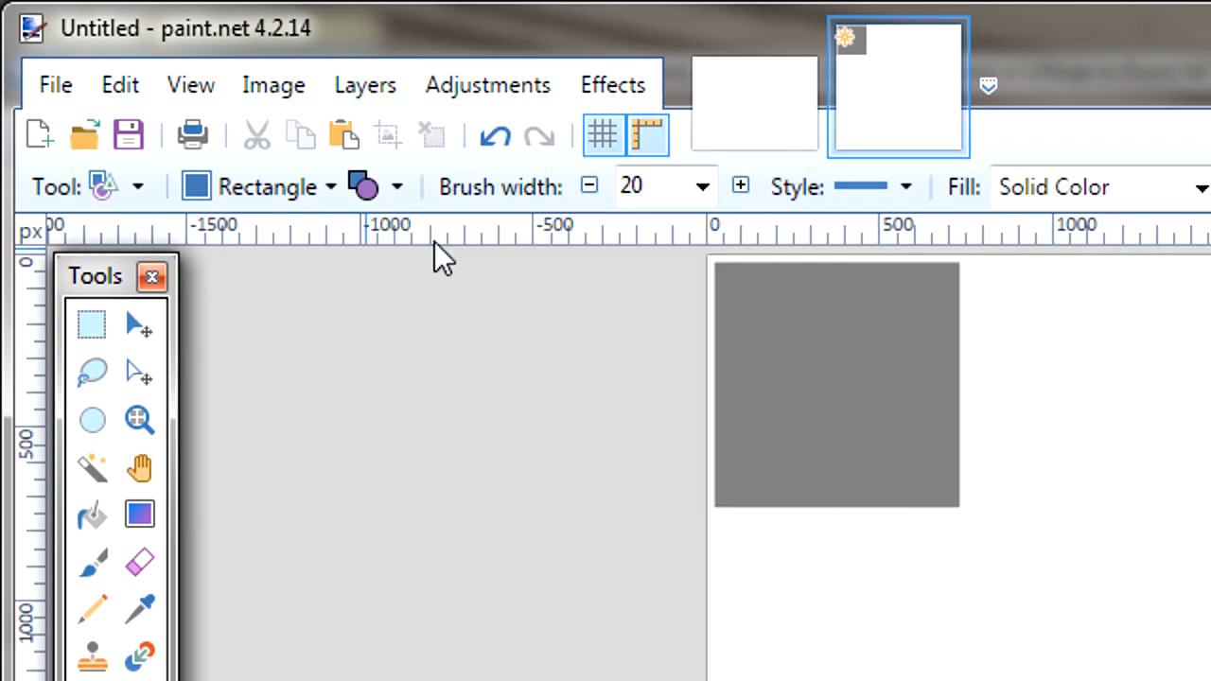
click(140, 343)
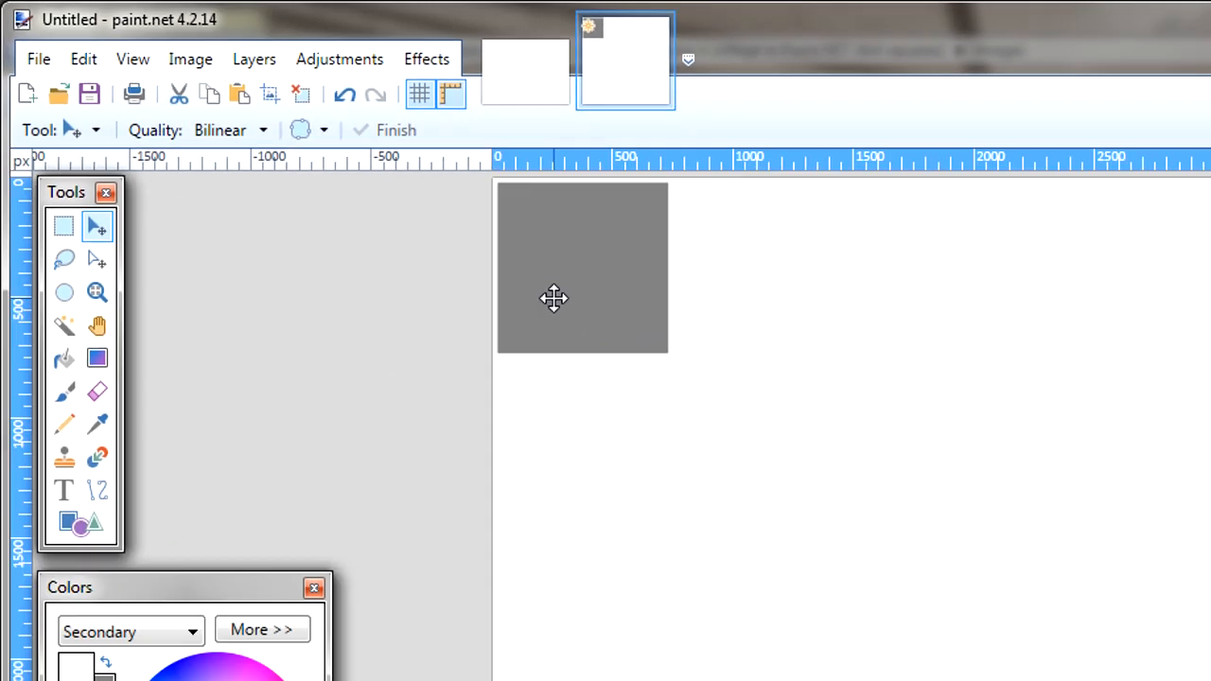
drag(553, 298, 730, 298)
drag(525, 214, 536, 211)
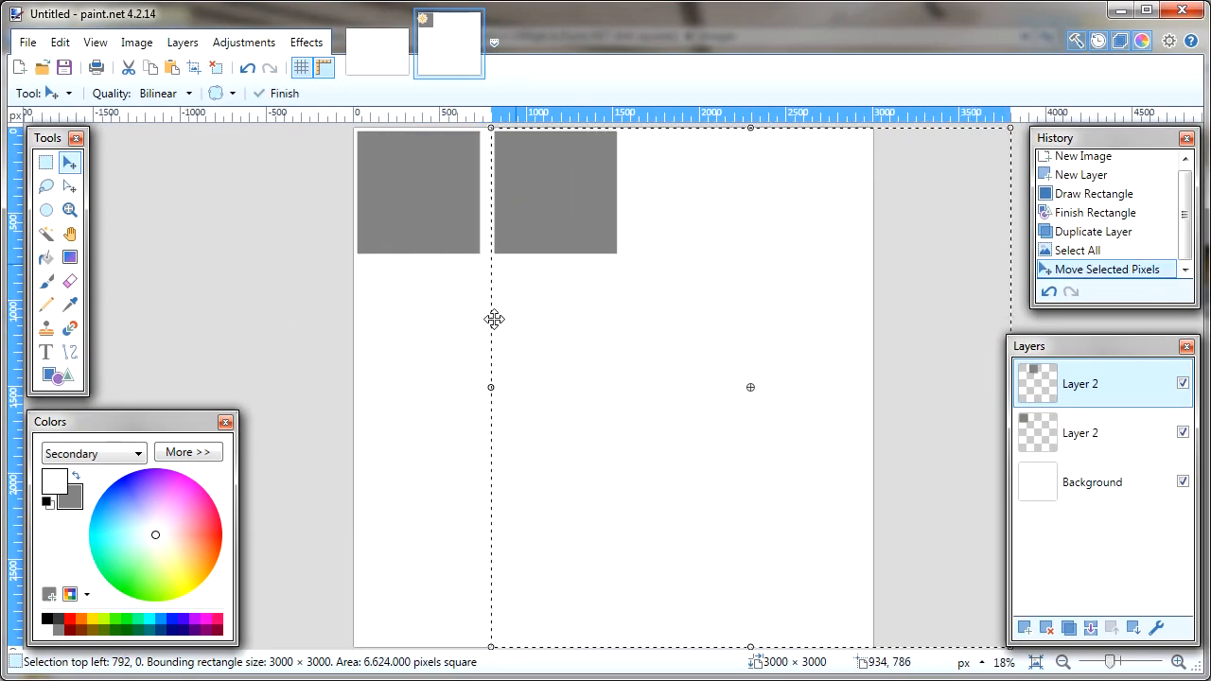
Nudge the second square left to a selection offset of 751, 0, commit the move and deselect
key(ctrl+d)
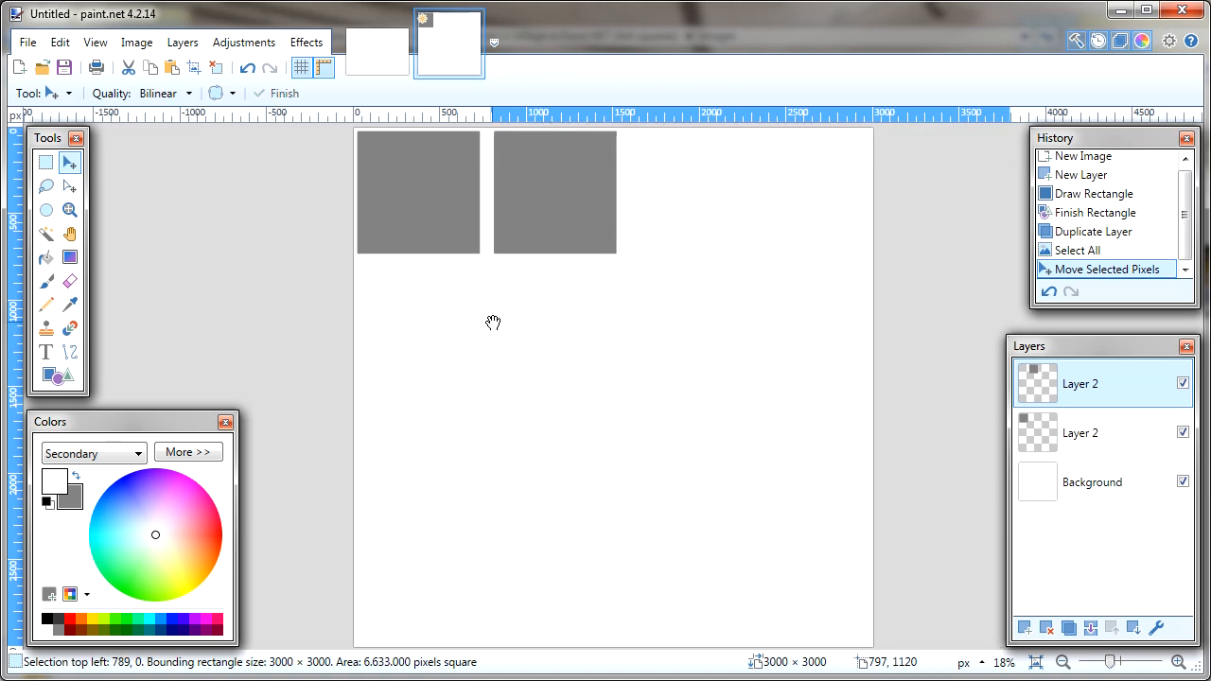
key(Left)
key(Left)
key(Left)
key(Left)
key(Left)
key(Left)
key(Left)
key(Left)
key(Left)
key(Left)
key(Left)
key(Left)
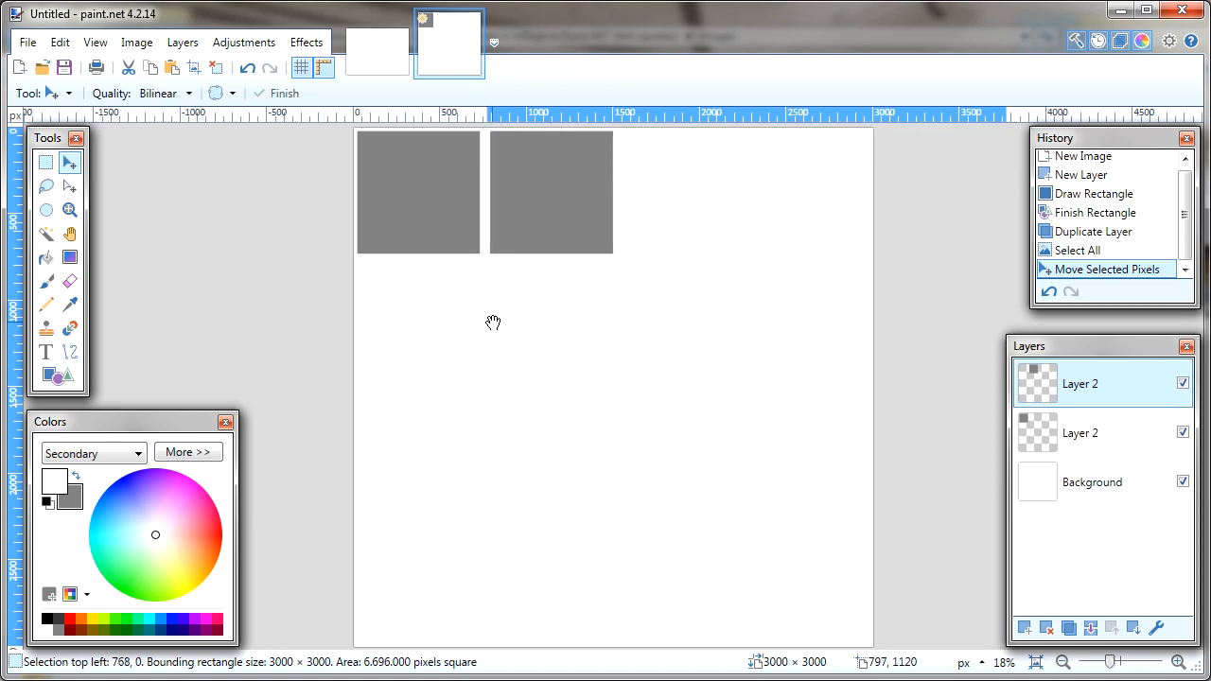
key(Left)
key(Left)
key(Left)
key(Left)
key(Left)
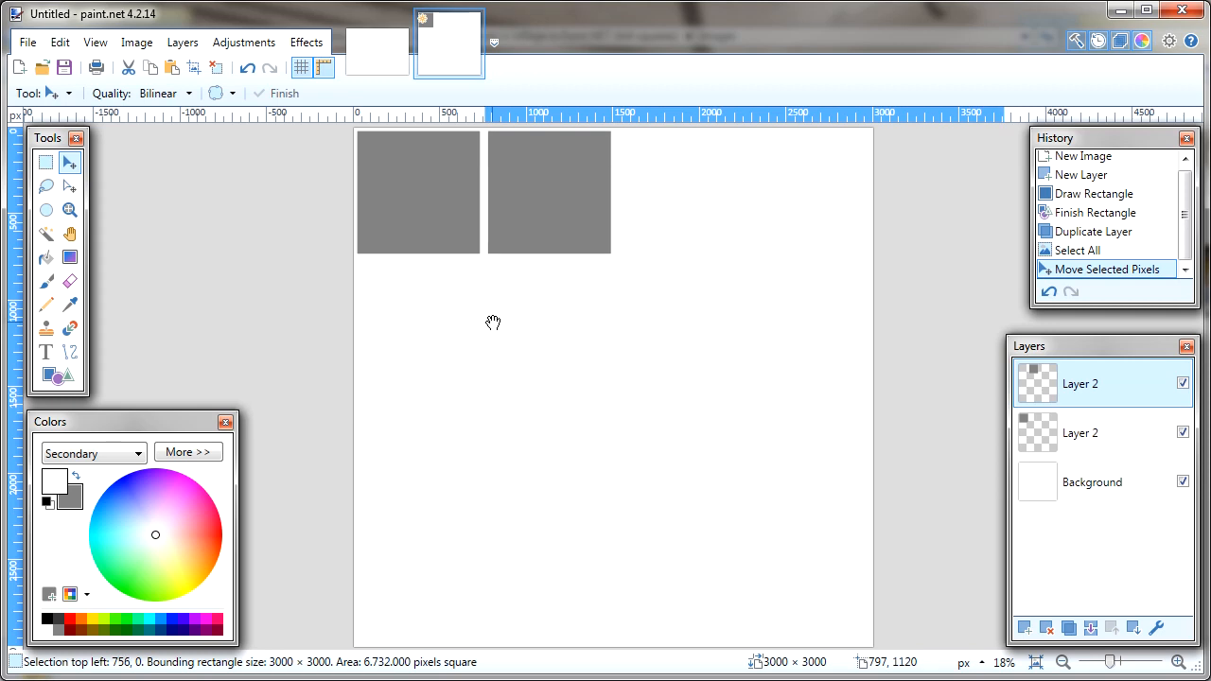
key(Left)
key(Left)
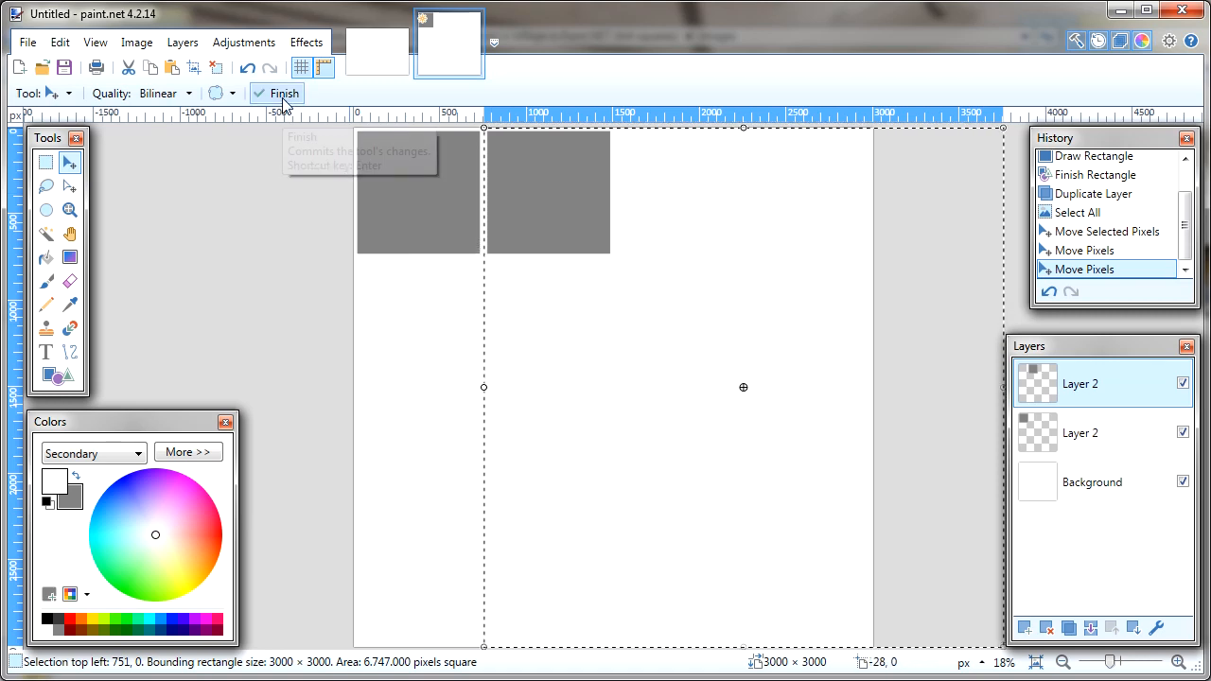
click(283, 95)
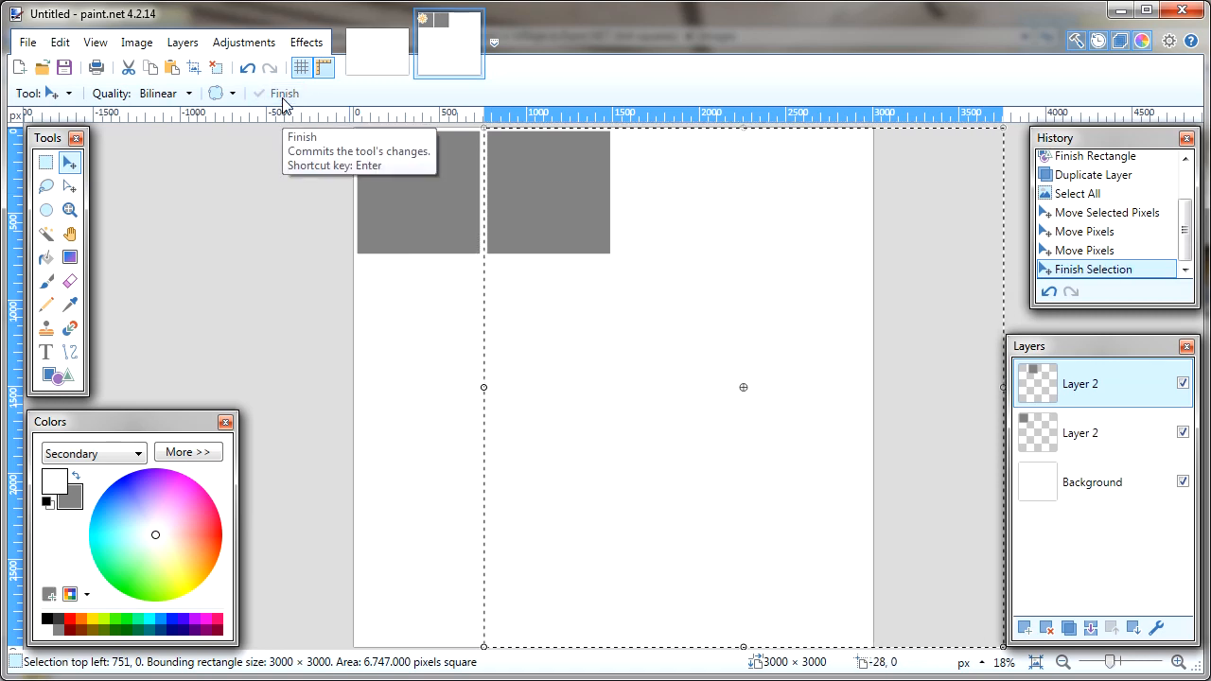
key(ctrl+d)
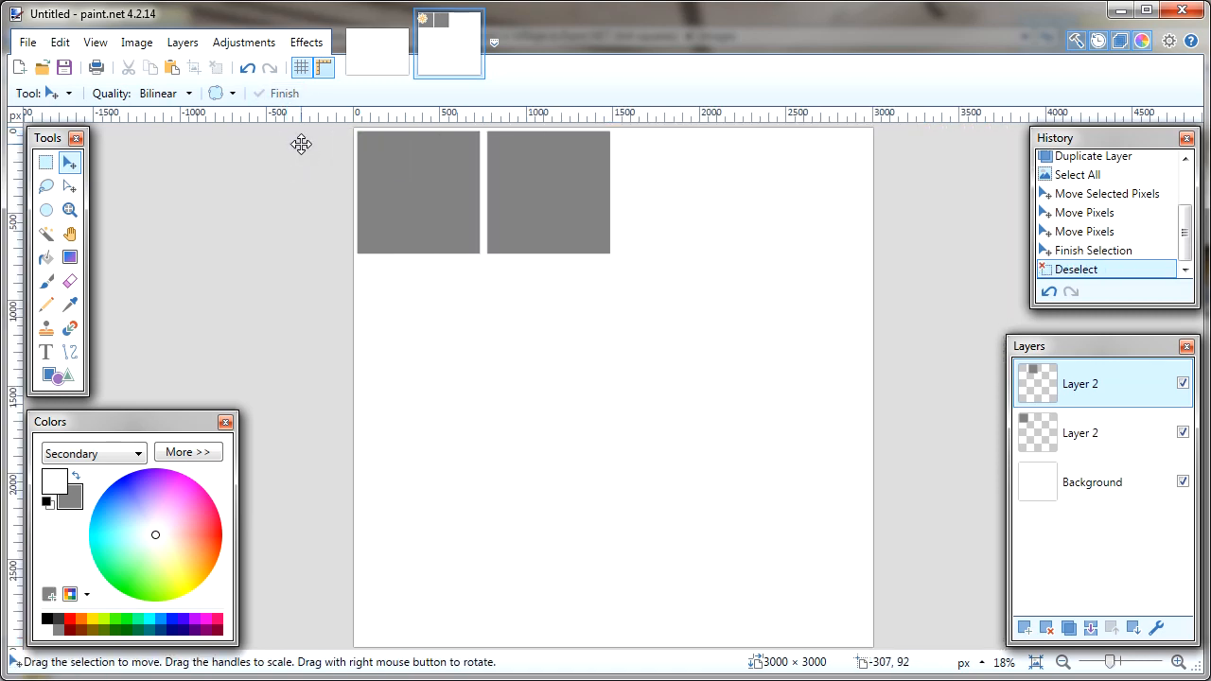
Duplicate the second square's layer and move all of the copy's pixels 751 px to the right of the second square
click(1067, 629)
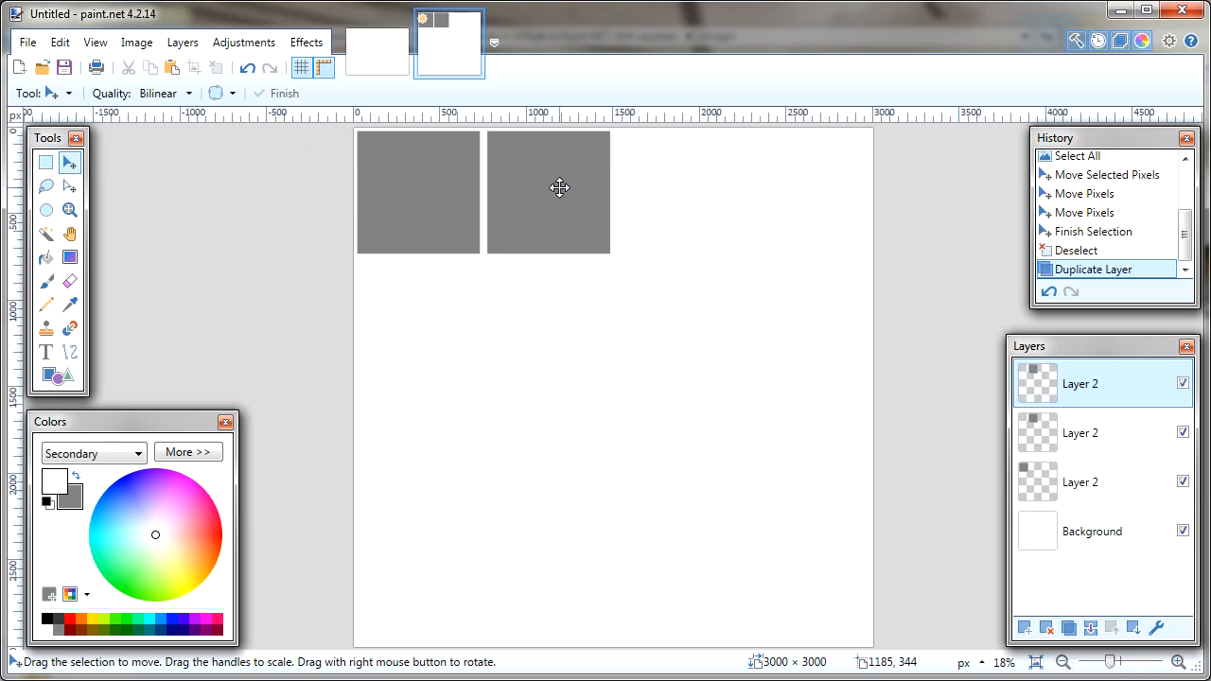
key(ctrl+a)
drag(565, 187, 686, 180)
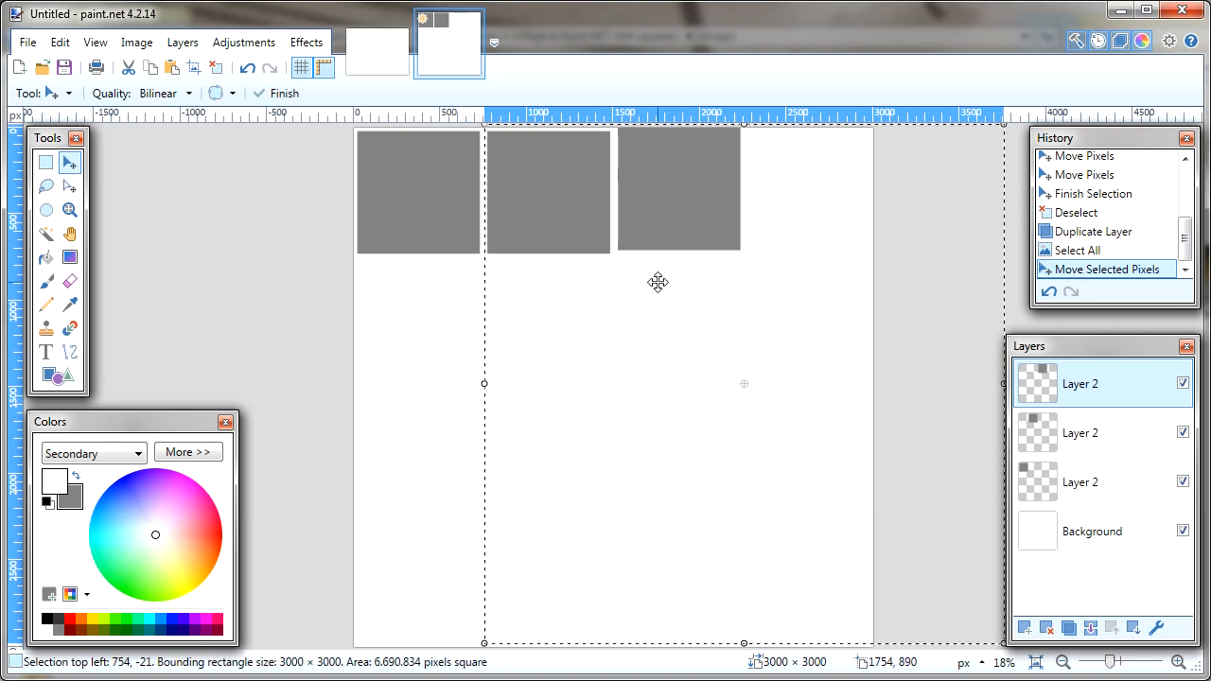
key(Return)
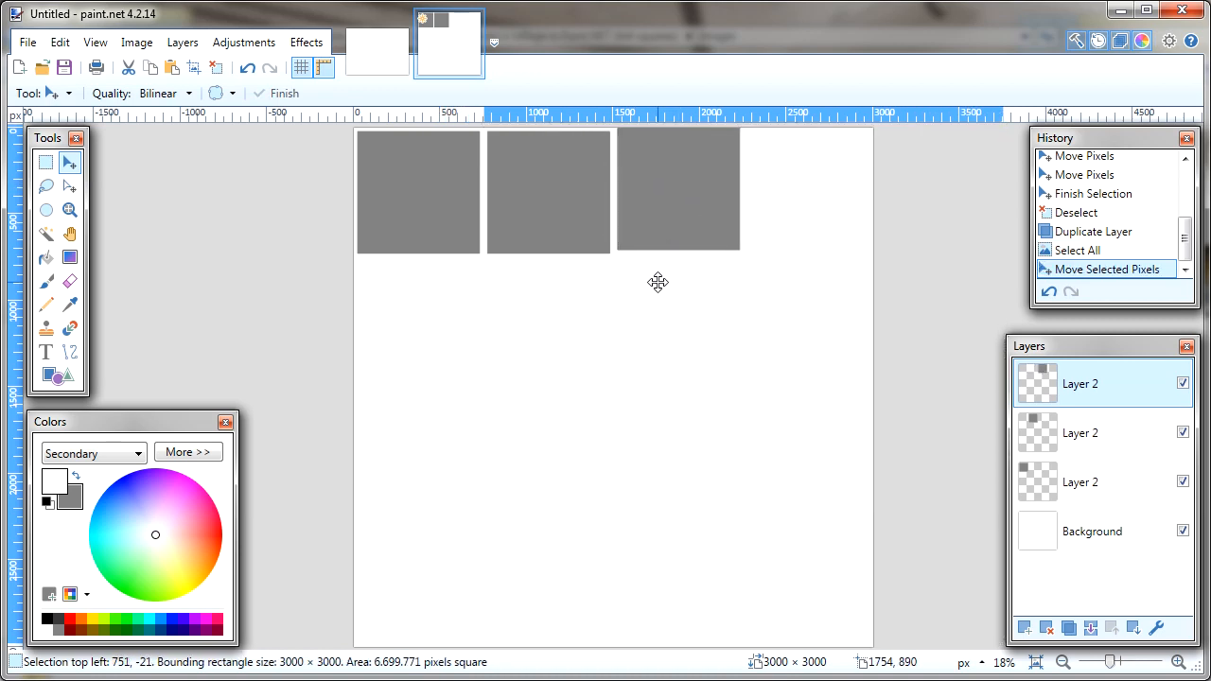
Nudge the third square down about 20 px to line up with the row, commit the move and deselect
key(Down)
key(Down)
key(Down)
key(Down)
key(Down)
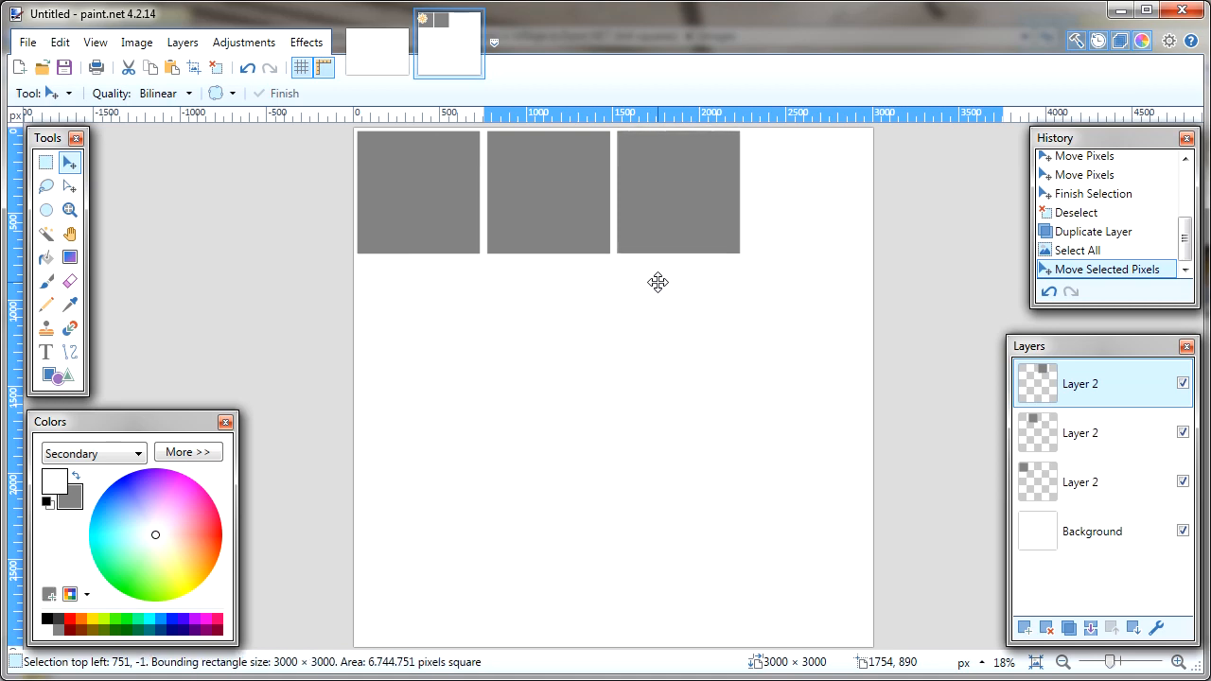
key(Down)
key(Return)
key(ctrl+d)
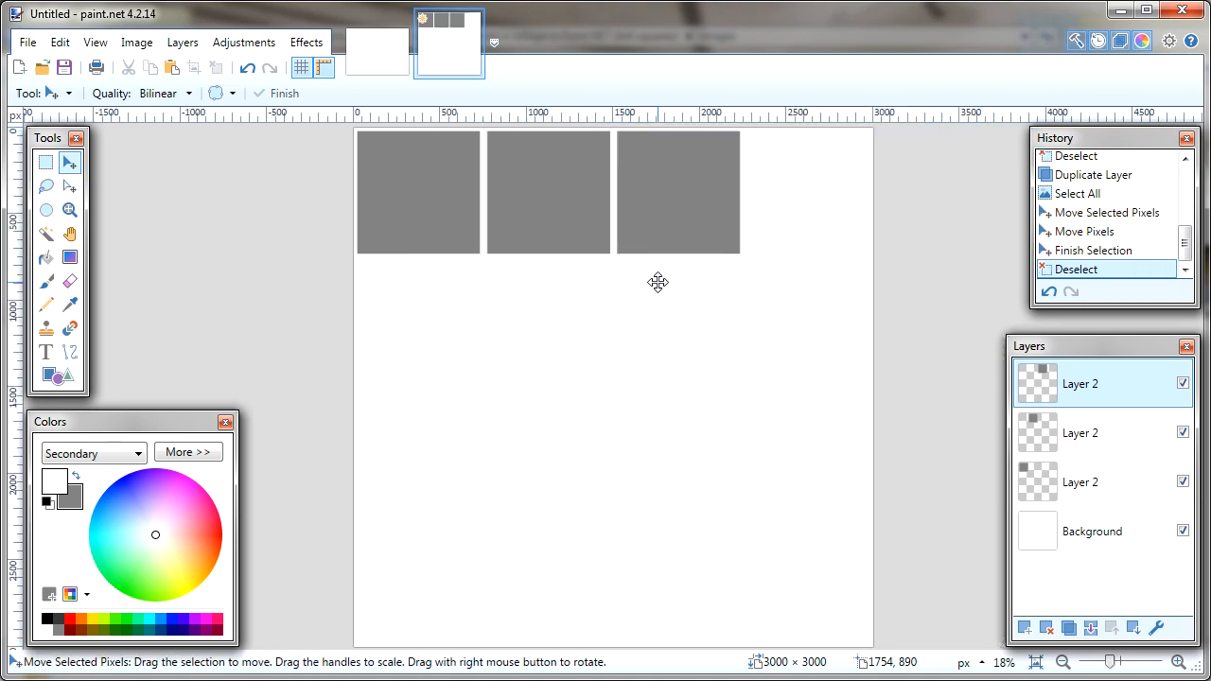
Duplicate the third square's layer and move all of the copy's pixels about 770 px to the right of the third square
click(1068, 628)
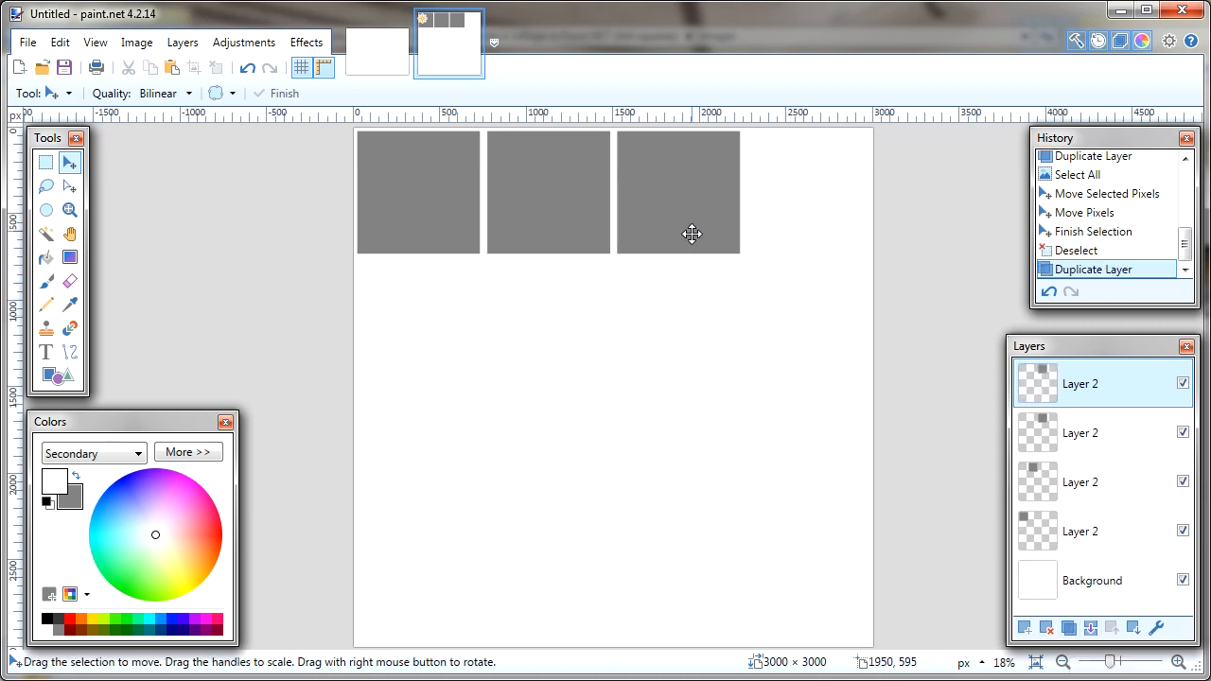
key(ctrl+a)
drag(668, 206, 801, 206)
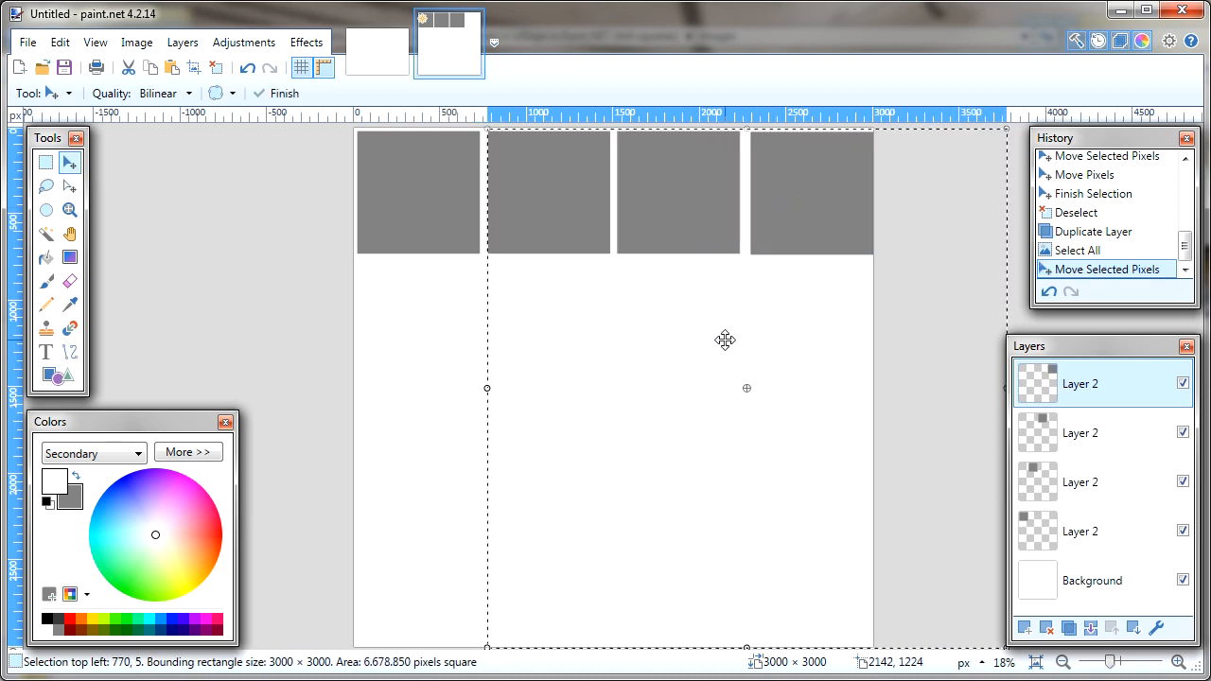
Nudge the fourth square left and up to a selection offset of 751, 0, commit the move and deselect
key(ctrl+d)
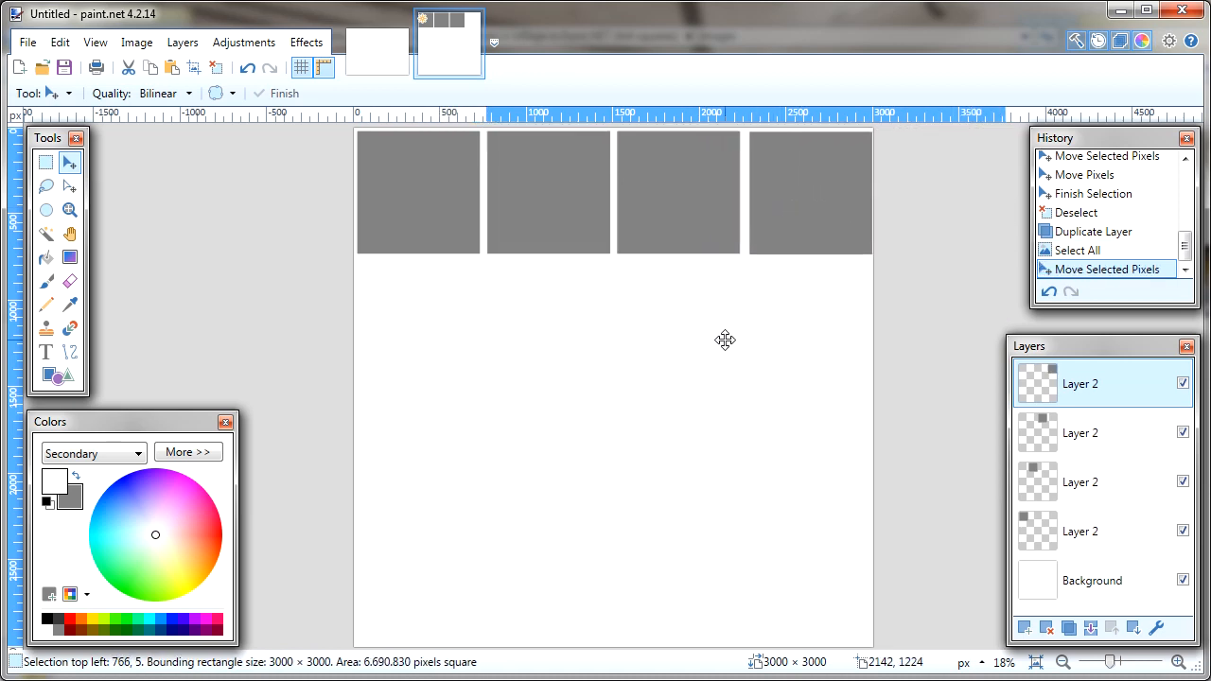
key(Left)
key(Up)
key(Up)
key(Up)
key(Up)
key(Up)
key(Up)
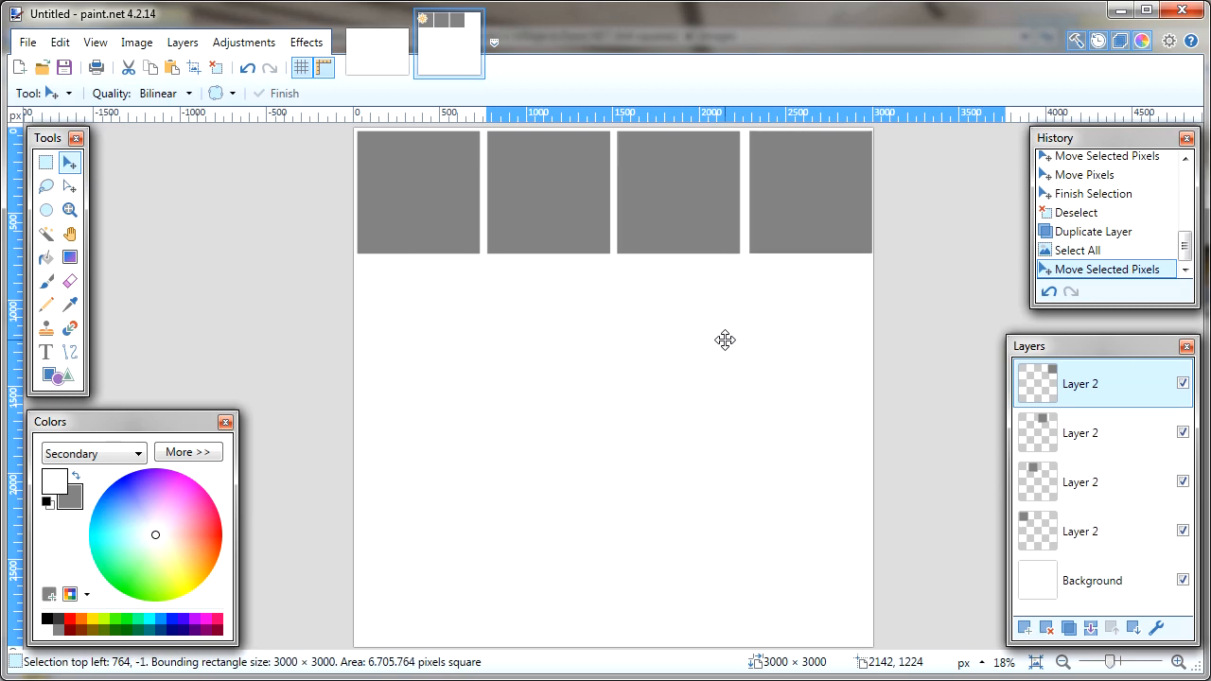
key(Down)
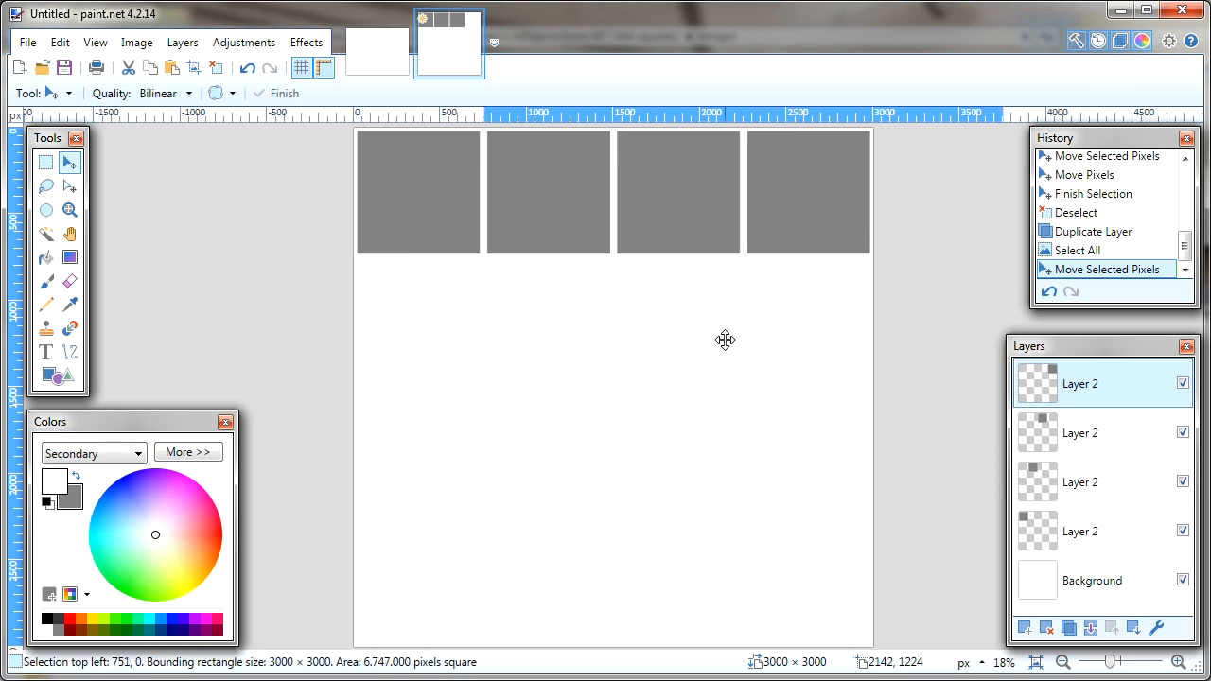
click(724, 339)
key(ctrl+d)
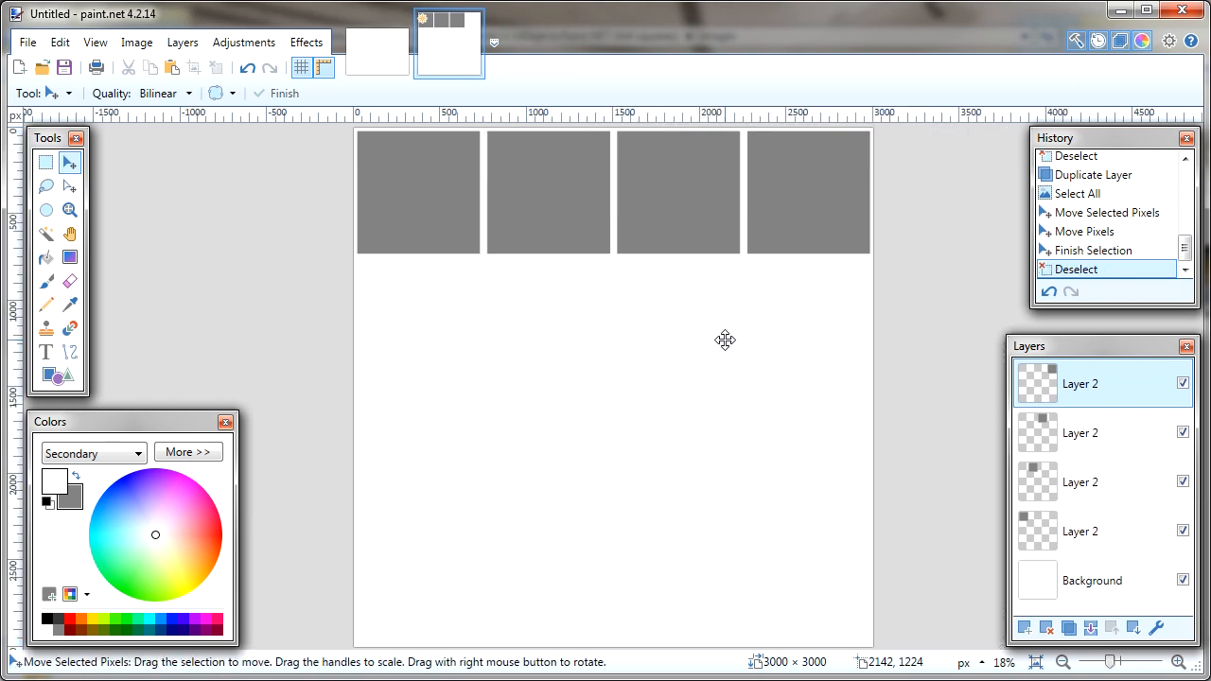
Rename the first square's layer to A1 and the second square's layer to A2
double_click(1112, 545)
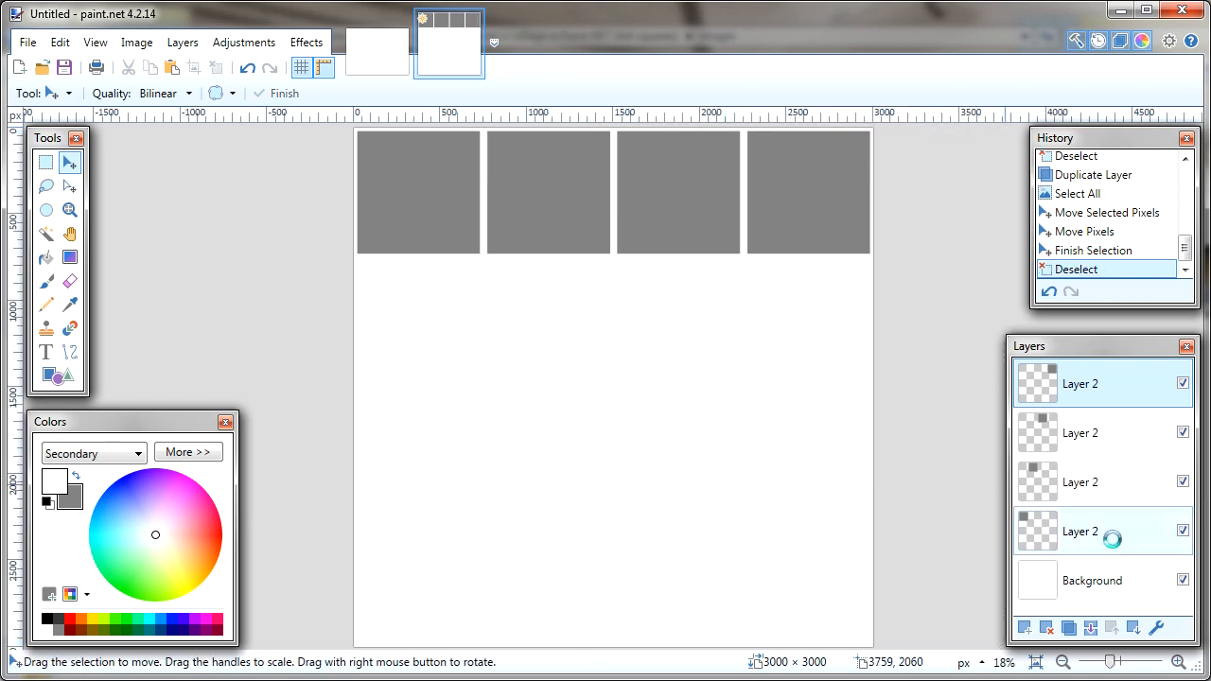
text(A1)
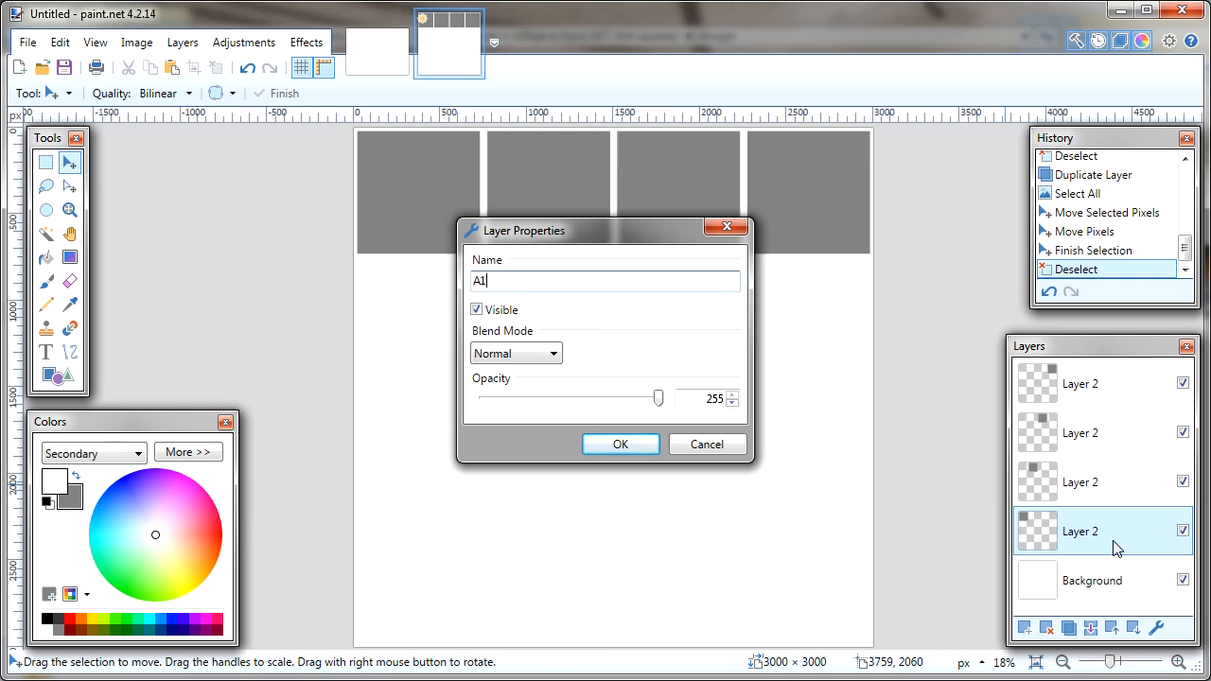
key(Return)
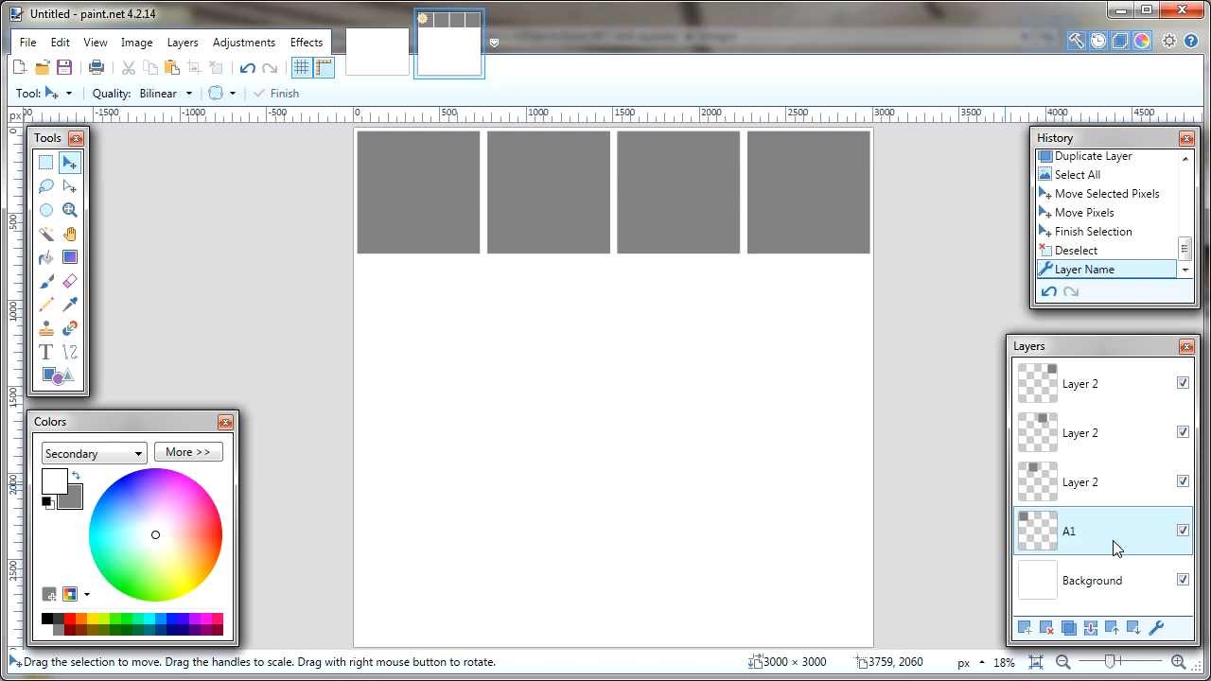
double_click(1076, 483)
text(A)
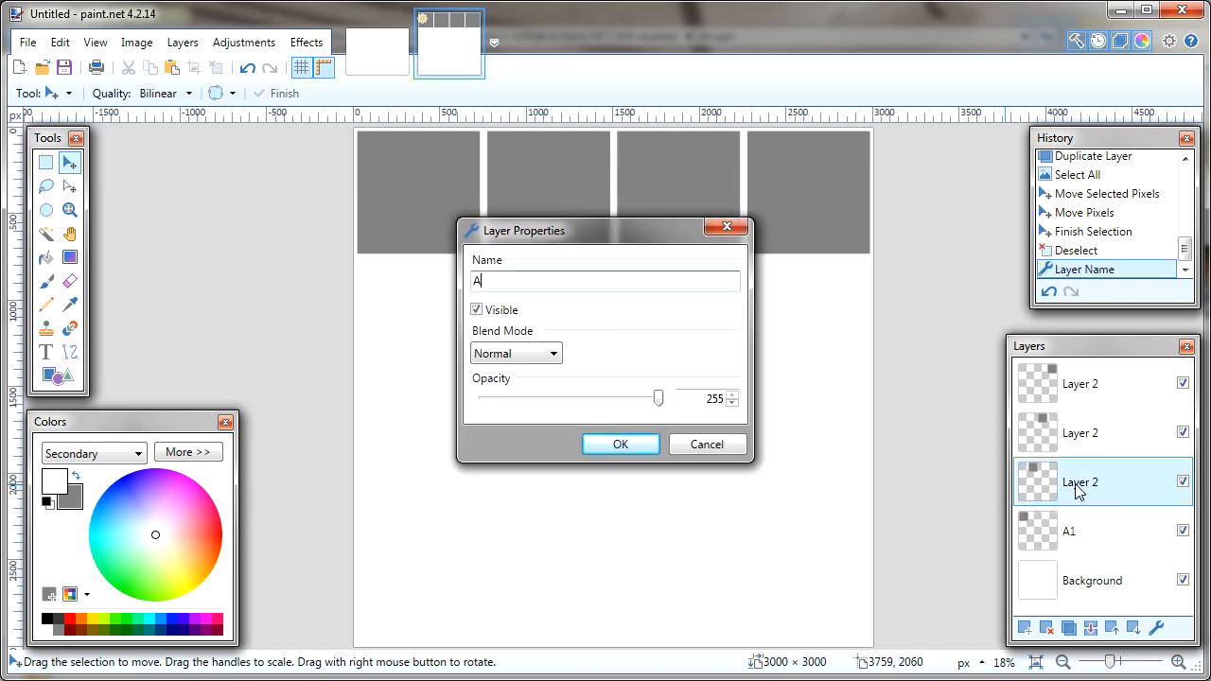
text(2)
key(Return)
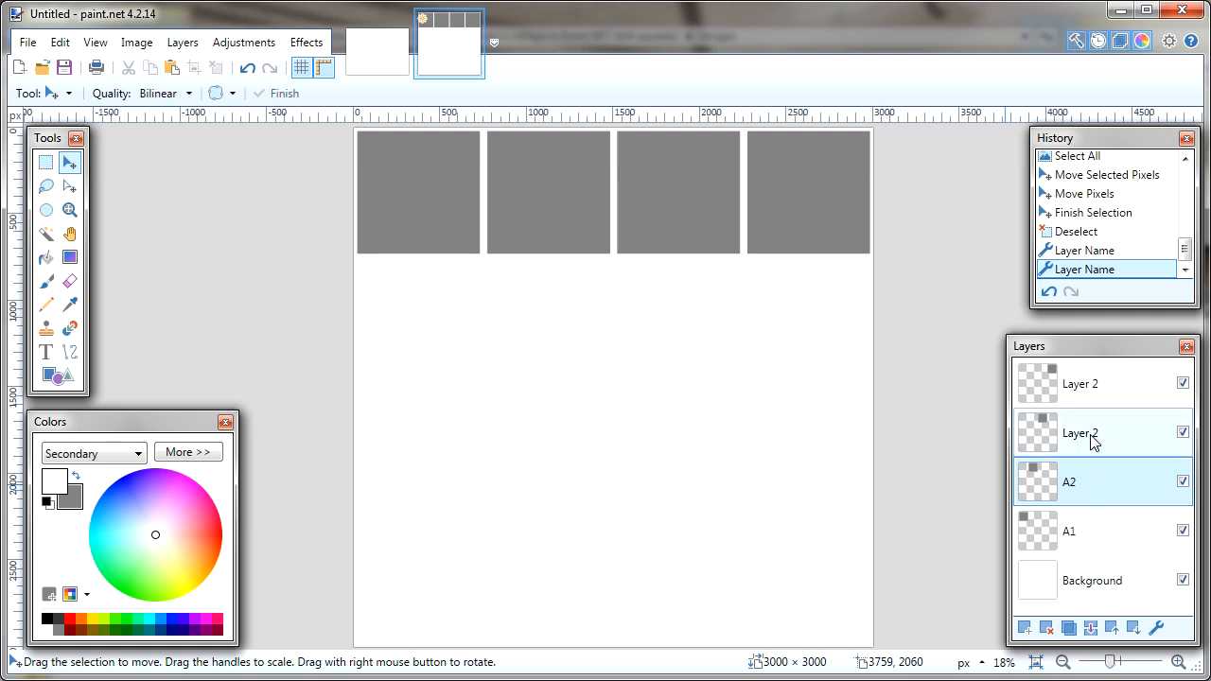
Rename the third square's layer to A3 and the fourth square's layer to A4
double_click(1089, 440)
text(A)
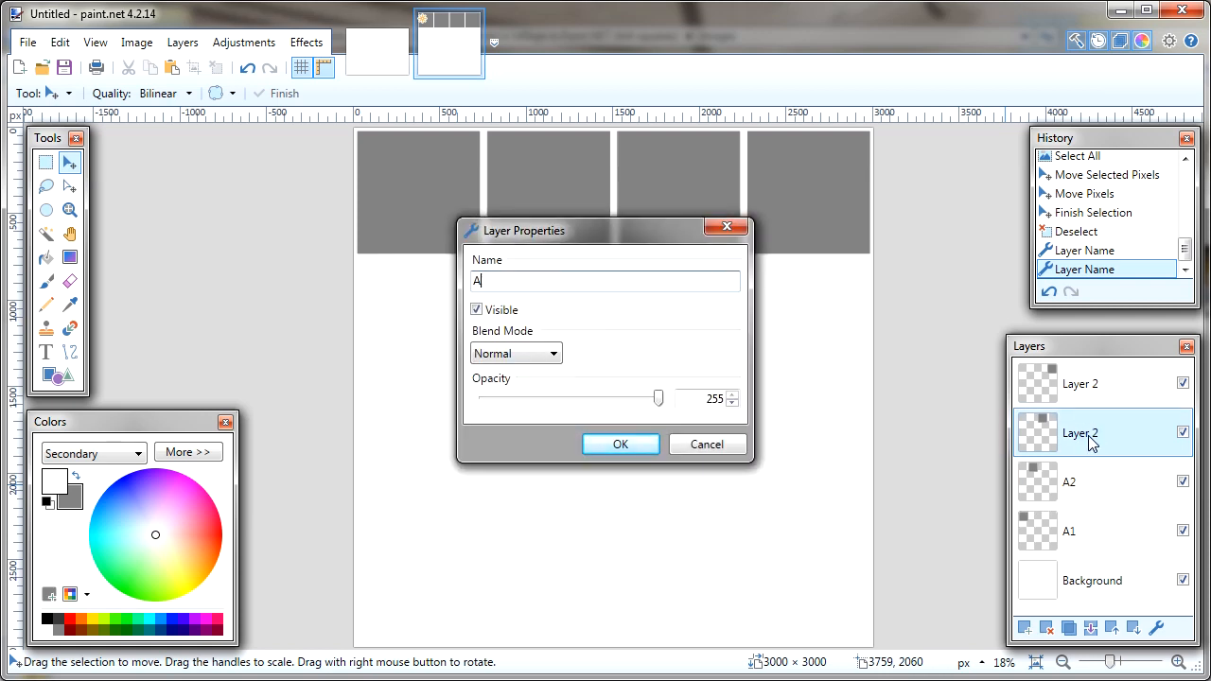
text(3)
key(Return)
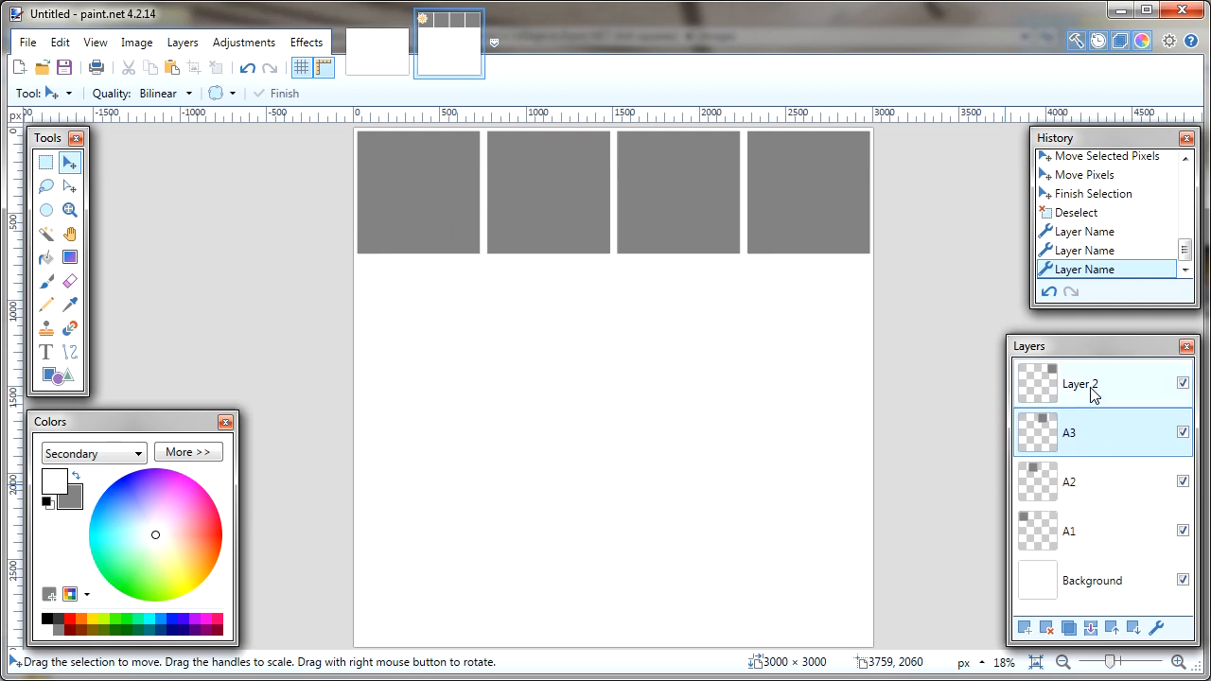
double_click(1089, 392)
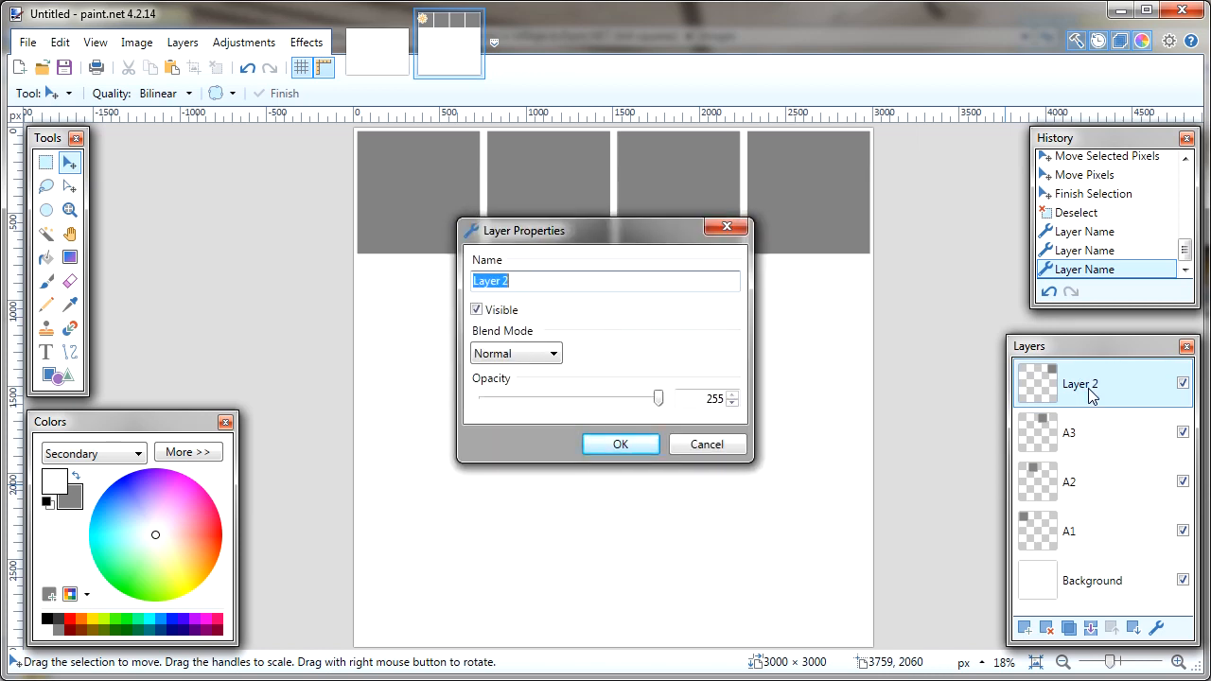
key(Return)
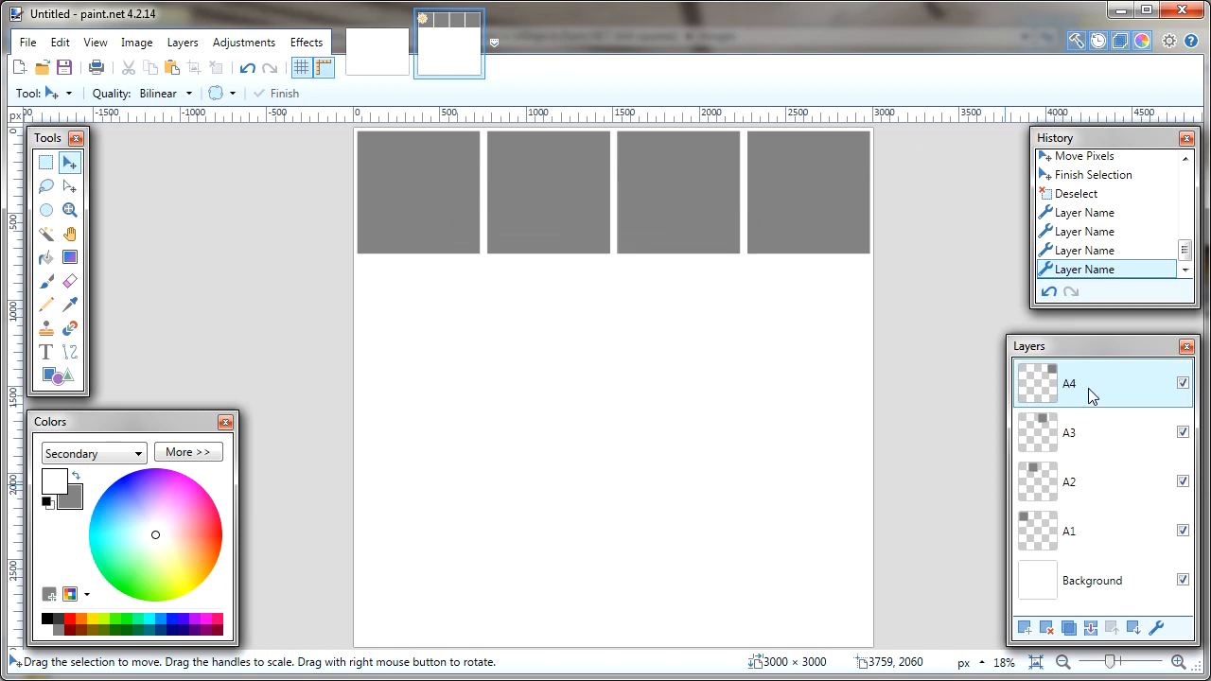
Duplicate layer A1, move all of the copy's pixels down into the second row, nudge it in line with the first column and deselect
click(1066, 531)
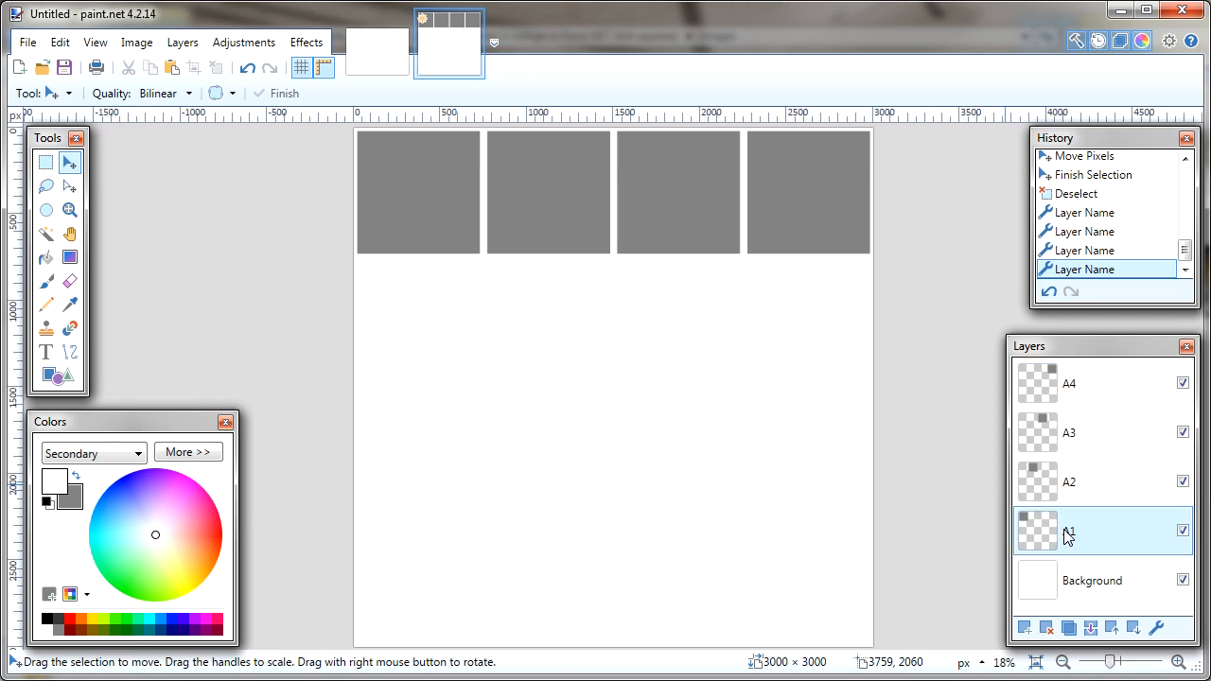
click(1067, 627)
key(ctrl+a)
drag(424, 212, 434, 585)
key(Left)
key(Left)
key(Left)
key(Left)
key(Left)
key(Left)
key(Left)
key(Left)
key(Down)
key(Down)
key(Down)
key(Up)
key(ctrl+d)
Rename the layer of the second-row square in the first column to B1
double_click(1090, 537)
text(B1)
key(Return)
Duplicate layer B1, move all of the copy's pixels down into the third row with an even gap, and deselect
click(1068, 627)
key(ctrl+a)
key(Left)
key(Left)
key(Up)
key(Up)
key(Up)
key(ctrl+d)
Rename the layer of the third-row square in the first column to C1
double_click(1086, 544)
text(C1)
key(Return)
Duplicate layer C1 and move all of the copy's pixels down 753 px into the fourth row
click(1068, 627)
key(ctrl+a)
key(ctrl+Up)
key(ctrl+Up)
key(Up)
key(Up)
key(Up)
key(Up)
key(Up)
key(Up)
key(Up)
key(Up)
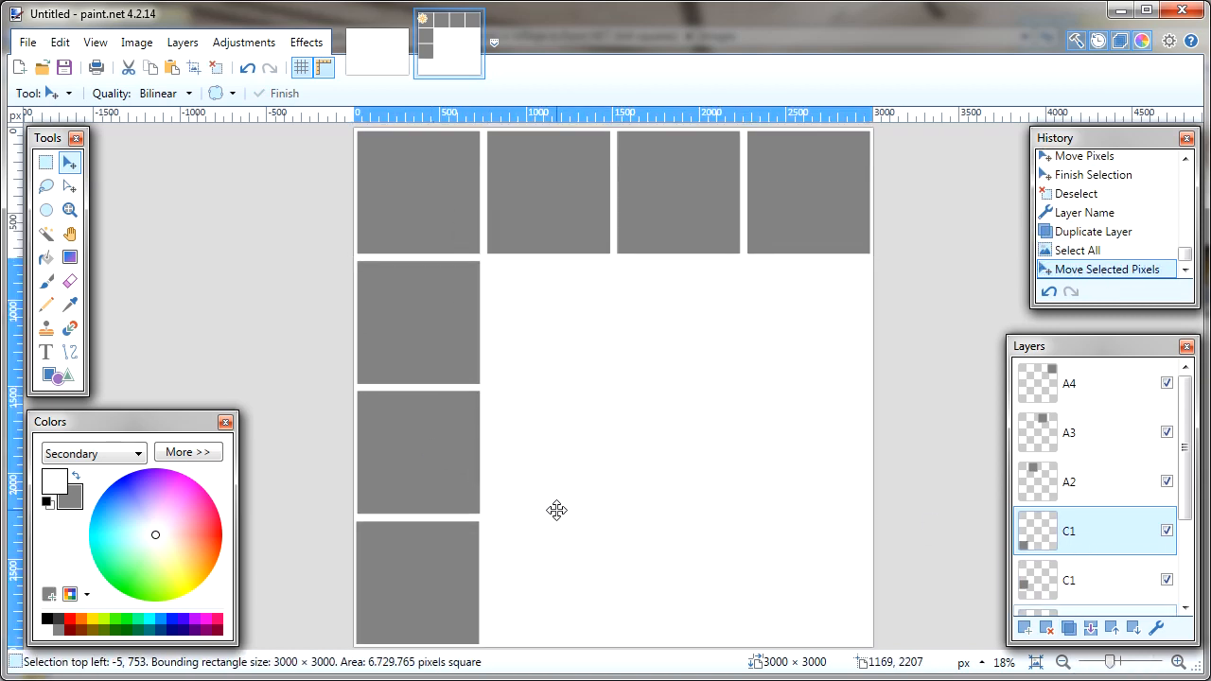
Nudge the fourth-row square right into line with the first column and deselect
key(ctrl+Left)
key(ctrl+Right)
key(Right)
key(Right)
key(Right)
key(Right)
key(Right)
key(ctrl+d)
Rename the layer of the fourth-row square in the first column to D1
double_click(1096, 535)
text(D1)
key(Return)
Duplicate layer A2, move all of the copy's pixels down into the second row, nudge it in line with the second column and deselect
click(1077, 501)
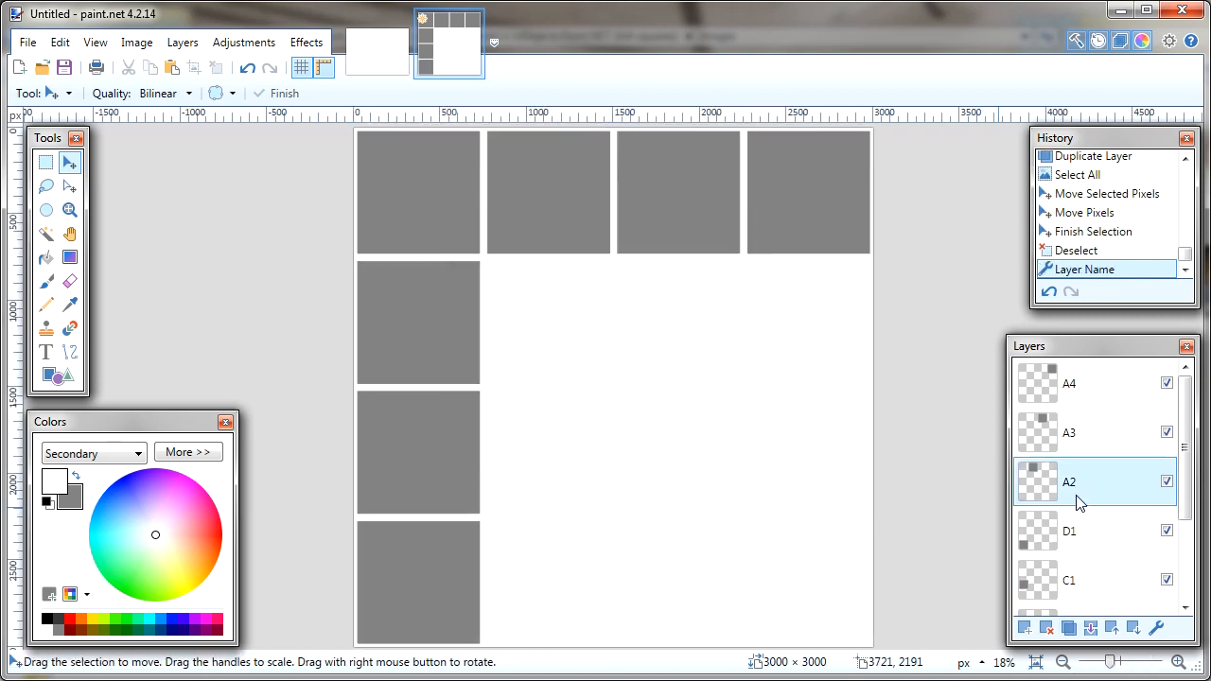
click(1068, 627)
key(ctrl+a)
drag(556, 213, 557, 343)
key(Up)
key(Up)
key(Up)
key(Up)
key(Left)
key(Left)
key(Left)
key(Left)
key(Left)
key(ctrl+d)
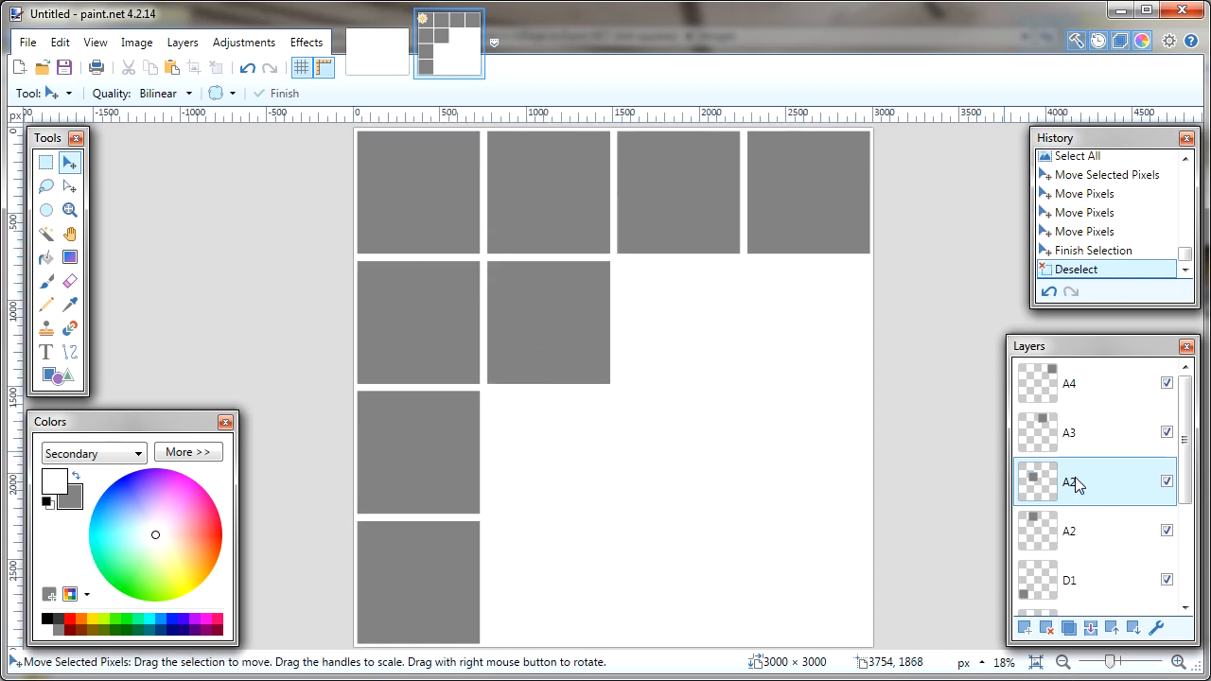
Rename the layer of the second-row square in the second column to B2
double_click(1071, 484)
text(B2)
key(Return)
Duplicate layer B2, move all of the copy's pixels down into the third row, align it with the second column and deselect
click(1068, 627)
key(ctrl+a)
drag(681, 314, 681, 445)
key(Up)
key(Up)
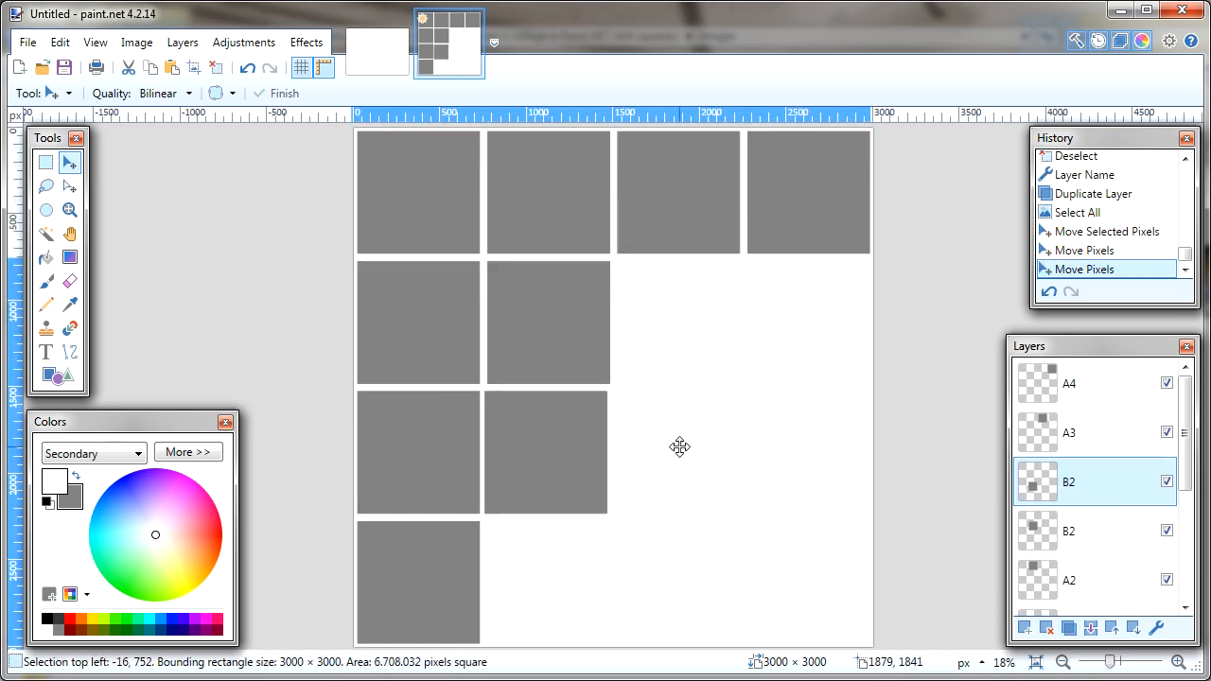
key(Up)
key(ctrl+d)
Rename the layer of the third-row square in the second column to C2
double_click(1083, 487)
text(C2)
key(Return)
Duplicate layer C2, move all of the copy's pixels down into the fourth row, align it with the second column and deselect
click(1068, 627)
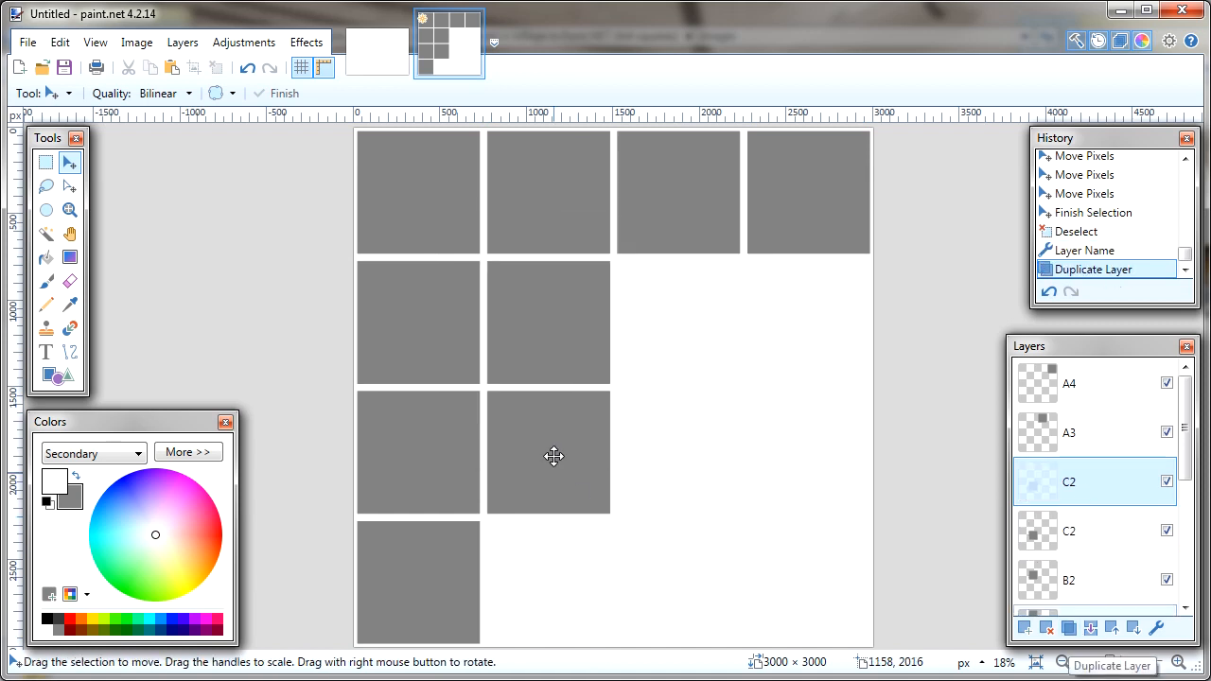
key(ctrl+a)
drag(552, 454, 551, 579)
key(Down)
key(Down)
key(Down)
key(ctrl+d)
Rename the layer of the fourth-row square in the second column to D2
double_click(1094, 487)
text(D2)
key(Return)
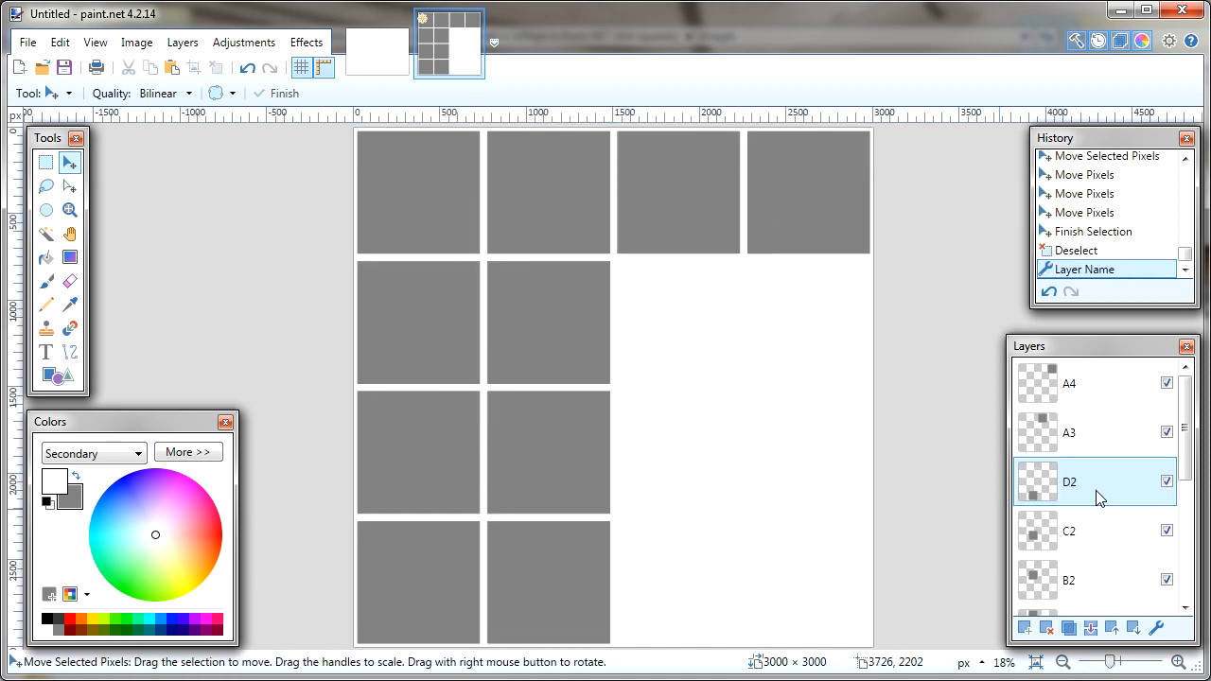
Duplicate layer A3, move all of the copy's pixels down into the second row, nudge it in line with the third column and deselect
click(1093, 432)
click(1068, 627)
key(ctrl+a)
drag(684, 217, 693, 562)
key(Up)
key(Up)
key(Up)
key(Up)
key(Up)
key(ctrl+d)
Rename the layer of the second-row square in the third column to B3
double_click(1098, 438)
text(B3)
key(Return)
Duplicate layer B3, move the copy's pixels down into the third row of the third column and rename its layer to C3
click(1068, 627)
key(ctrl+a)
key(ctrl+d)
double_click(1068, 432)
text(C3)
Nudge the fourth-row copy of the C3 square left in line with the third column and deselect
key(Left)
key(Left)
key(Left)
key(Left)
key(Left)
key(Left)
key(Left)
key(Left)
key(Left)
key(Left)
key(Left)
key(Left)
key(Left)
key(Left)
key(Left)
key(Left)
key(Left)
key(Left)
key(Left)
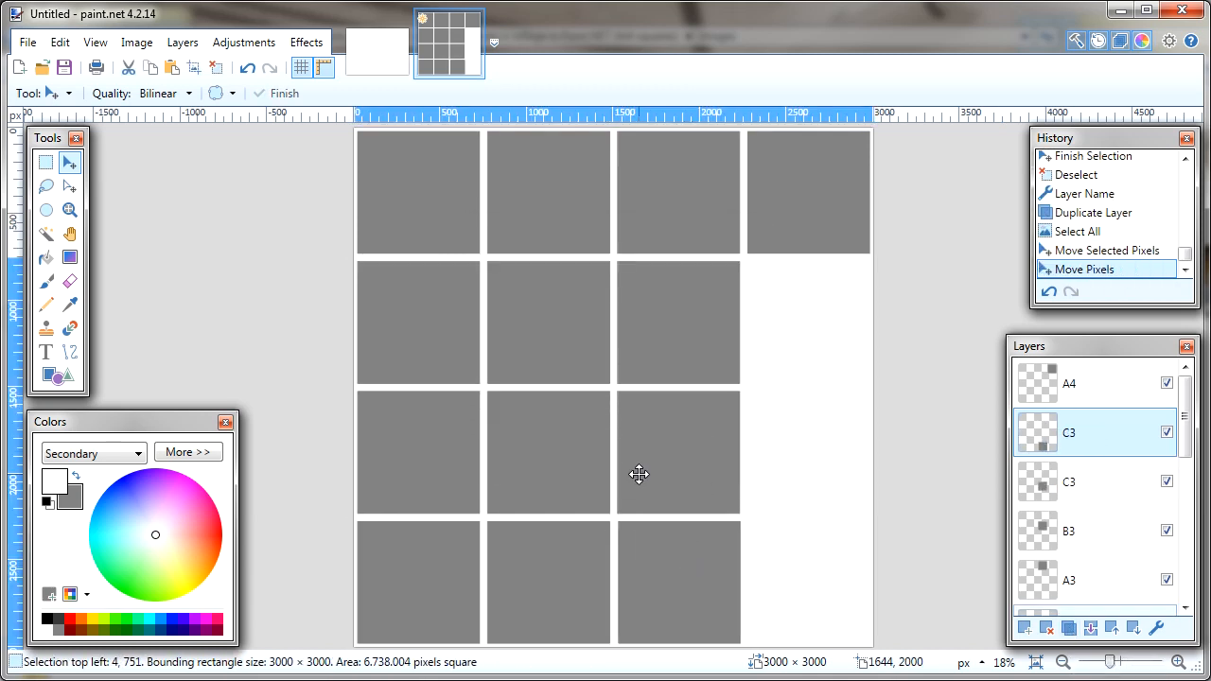
key(ctrl+d)
Rename the layer of the fourth-row square in the third column to D3
double_click(1068, 433)
text(D3)
key(Return)
Duplicate layer A4, move all of the copy's pixels down into the second row of the fourth column, nudge it up into line and deselect
click(1069, 383)
key(ctrl+shift+d)
key(ctrl+a)
drag(819, 200, 813, 591)
key(Up)
key(Up)
key(Up)
key(Up)
key(ctrl+d)
Rename the layer of the second-row square in the fourth column to B4
double_click(1103, 383)
text(B4)
key(Return)
Duplicate layer B4, move the copy's pixels down into the third row of the fourth column and rename its layer to C4
key(ctrl+shift+d)
key(ctrl+a)
key(ctrl+d)
double_click(1075, 383)
text(C4)
key(Return)
Duplicate layer C4, move the copy's pixels down into the fourth row, nudge it up in line with the other squares and deselect
key(ctrl+shift+d)
key(ctrl+a)
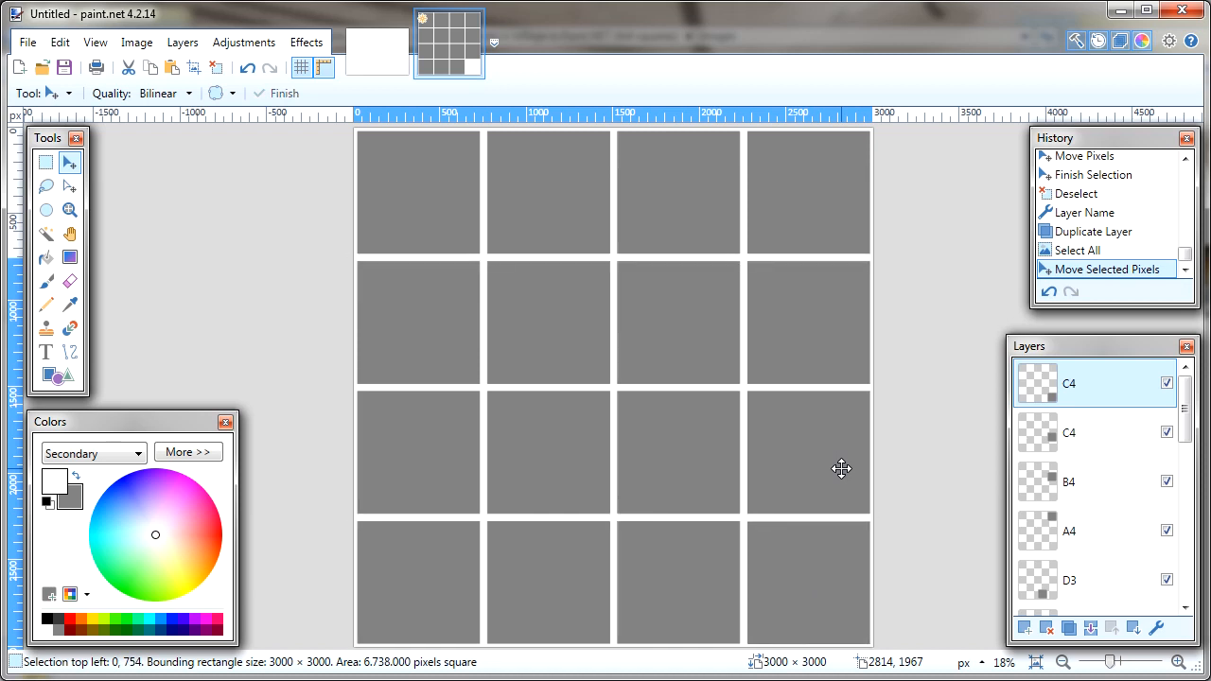
key(Up)
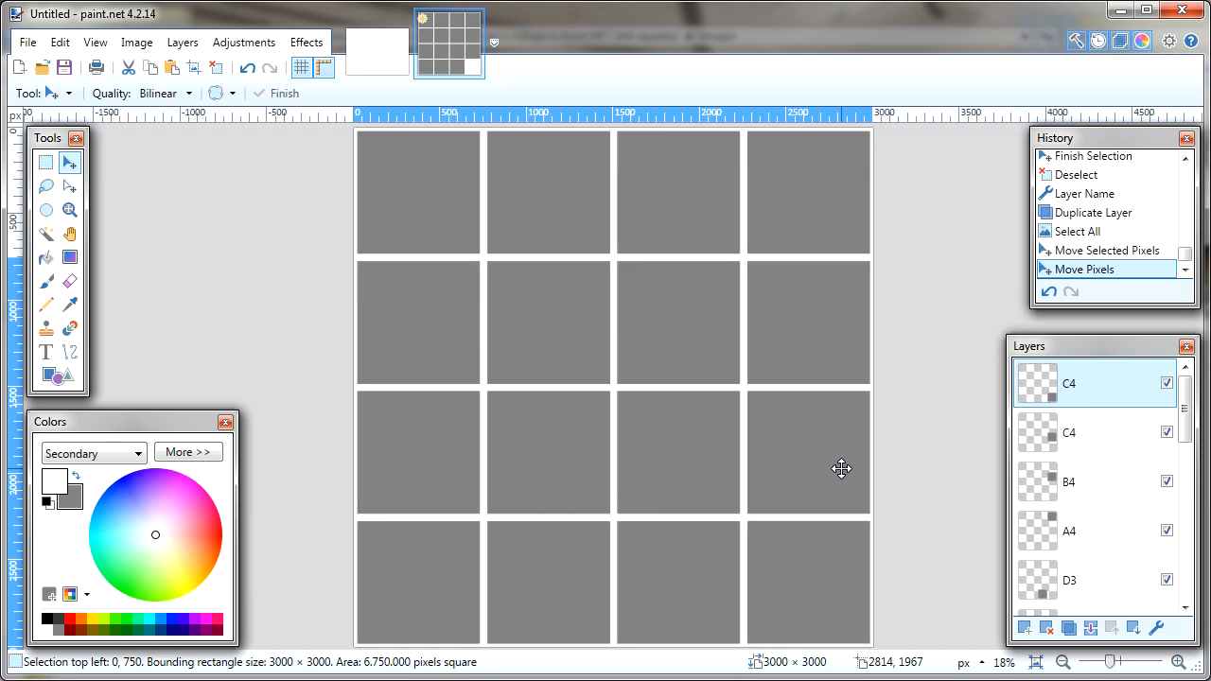
key(Up)
key(ctrl+d)
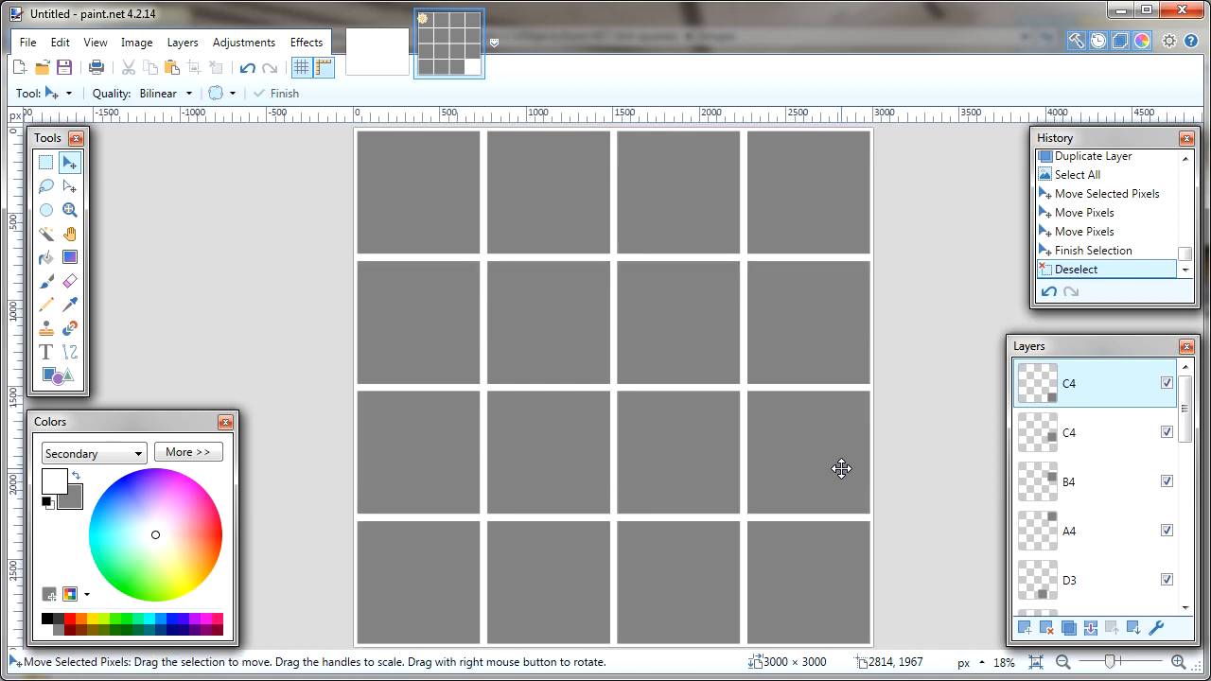
Rename the layer of the fourth-row square in the fourth column to D4
double_click(1107, 397)
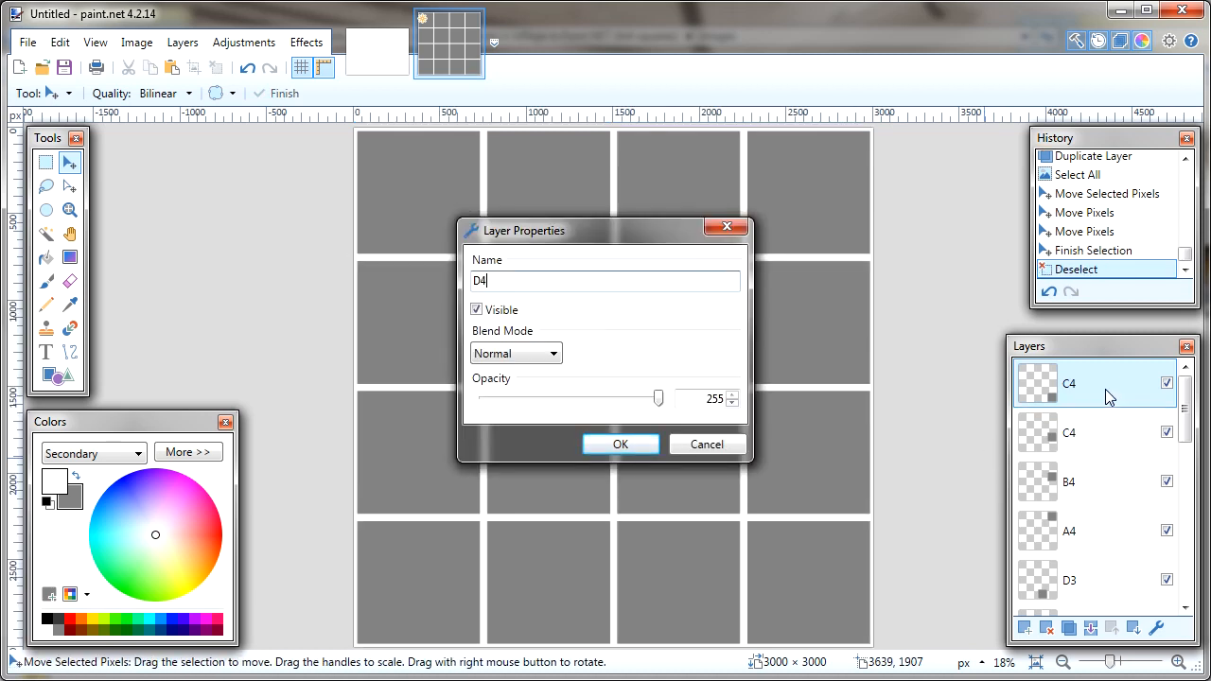
text(D4)
key(Return)
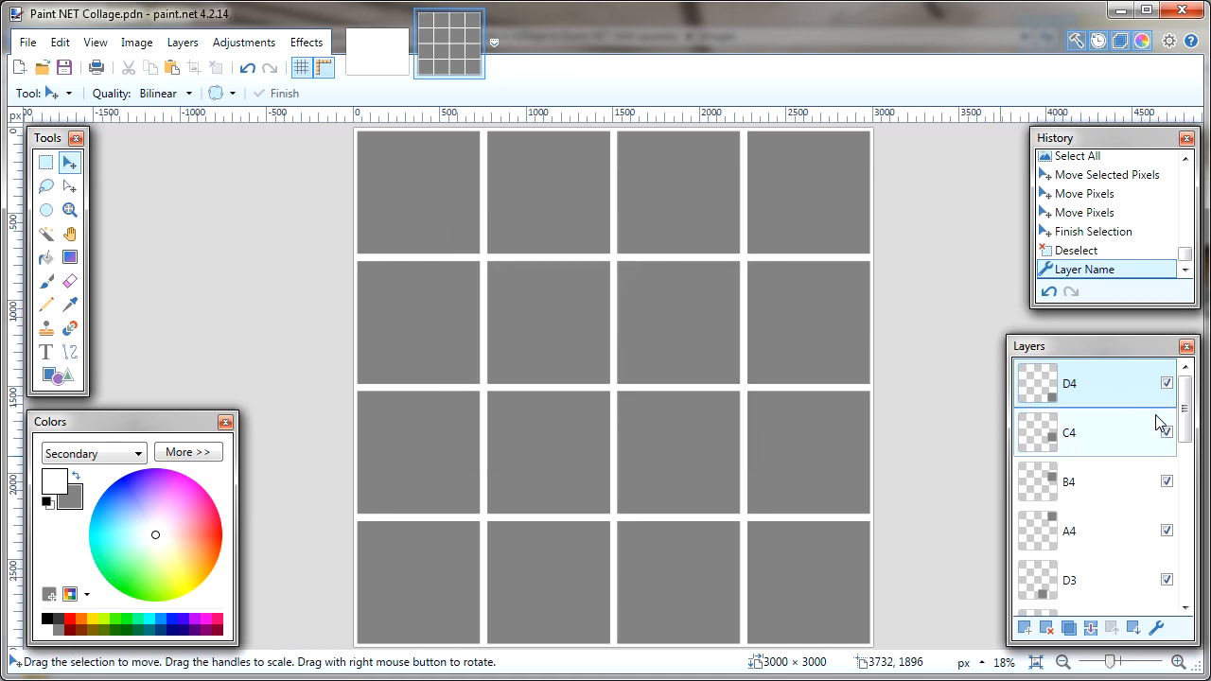
Hide layers A1, B1, C1 and D1 one by one, then show all four again
drag(1190, 425, 1184, 589)
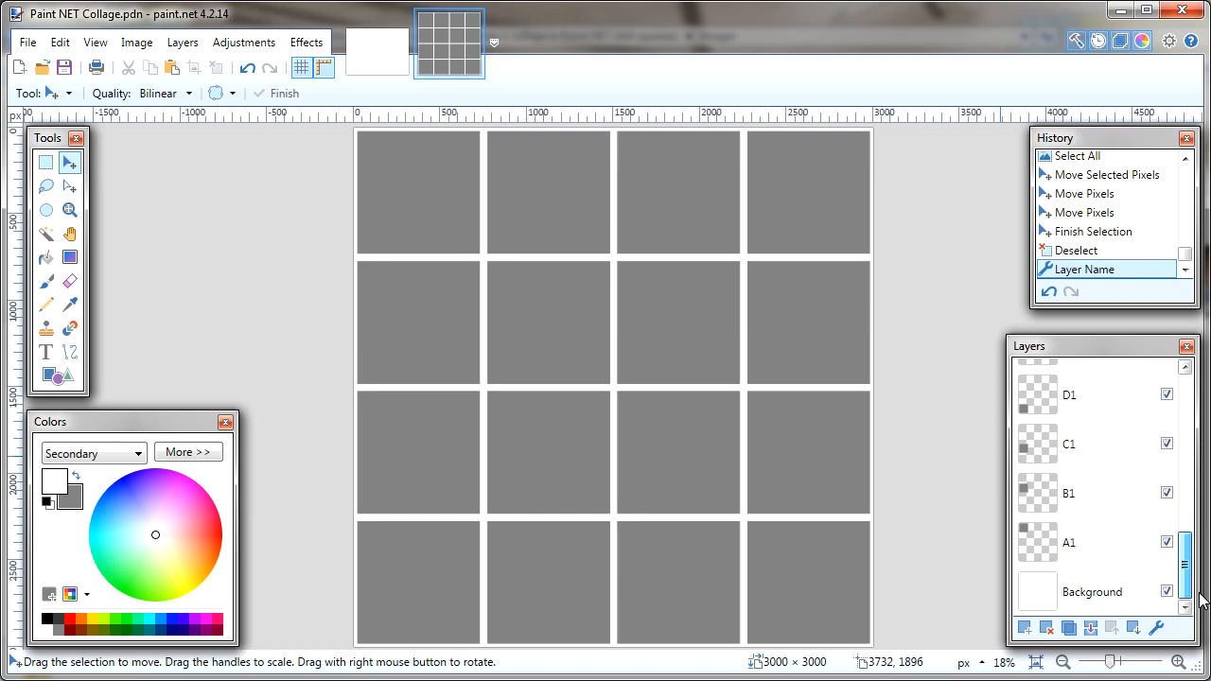
click(1166, 542)
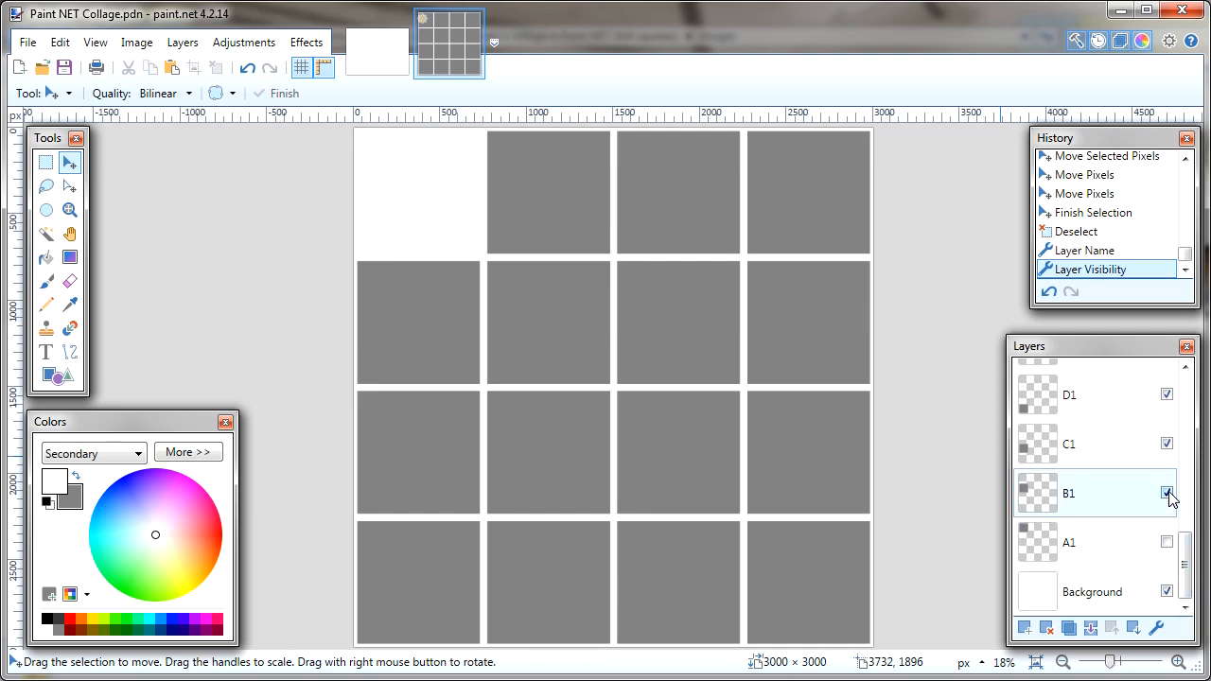
click(1166, 493)
click(1167, 444)
click(1166, 394)
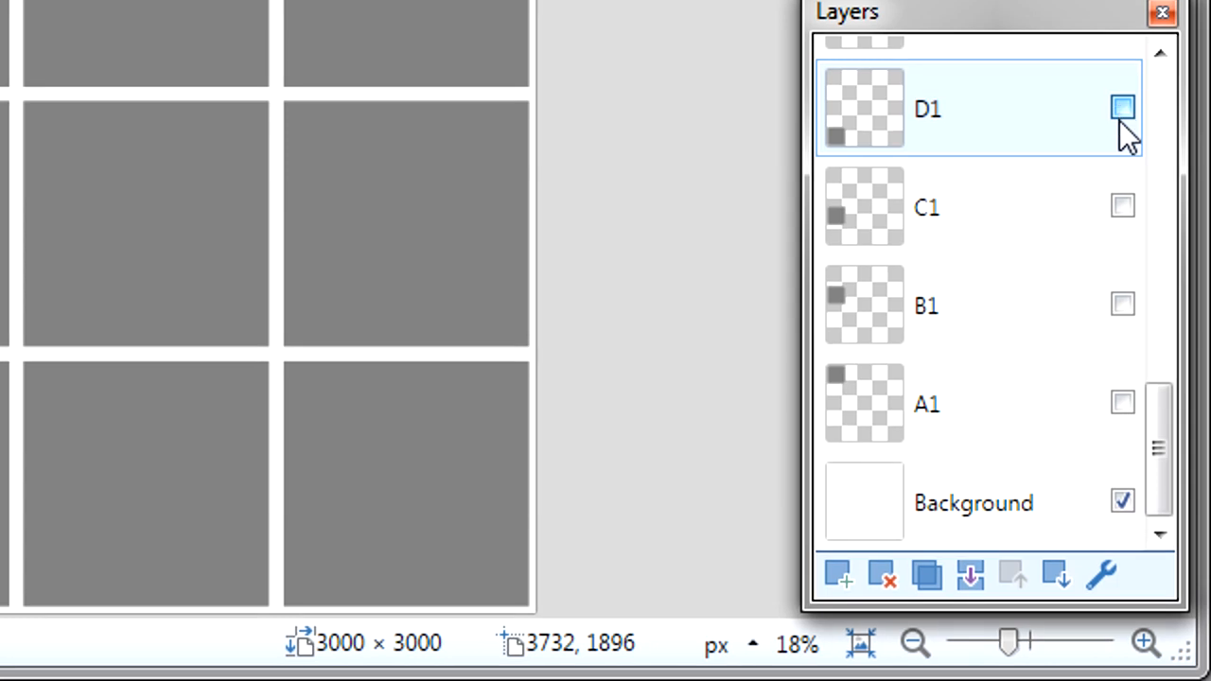
click(1143, 238)
click(1142, 312)
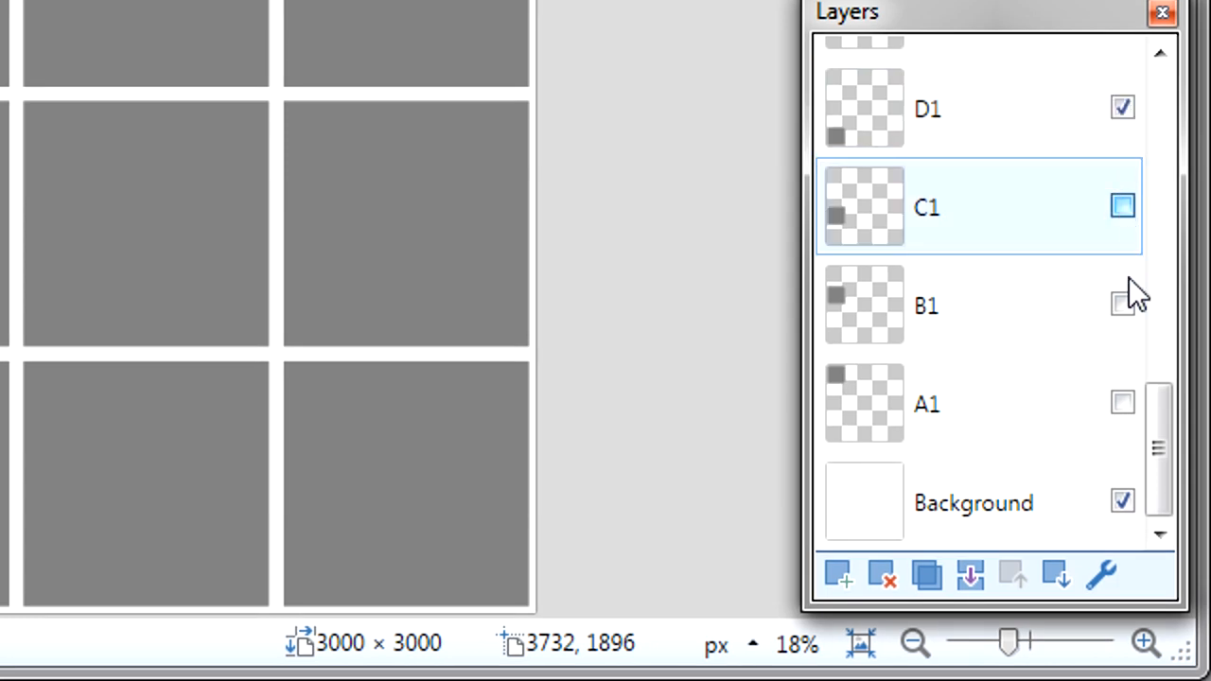
click(1122, 304)
click(1122, 402)
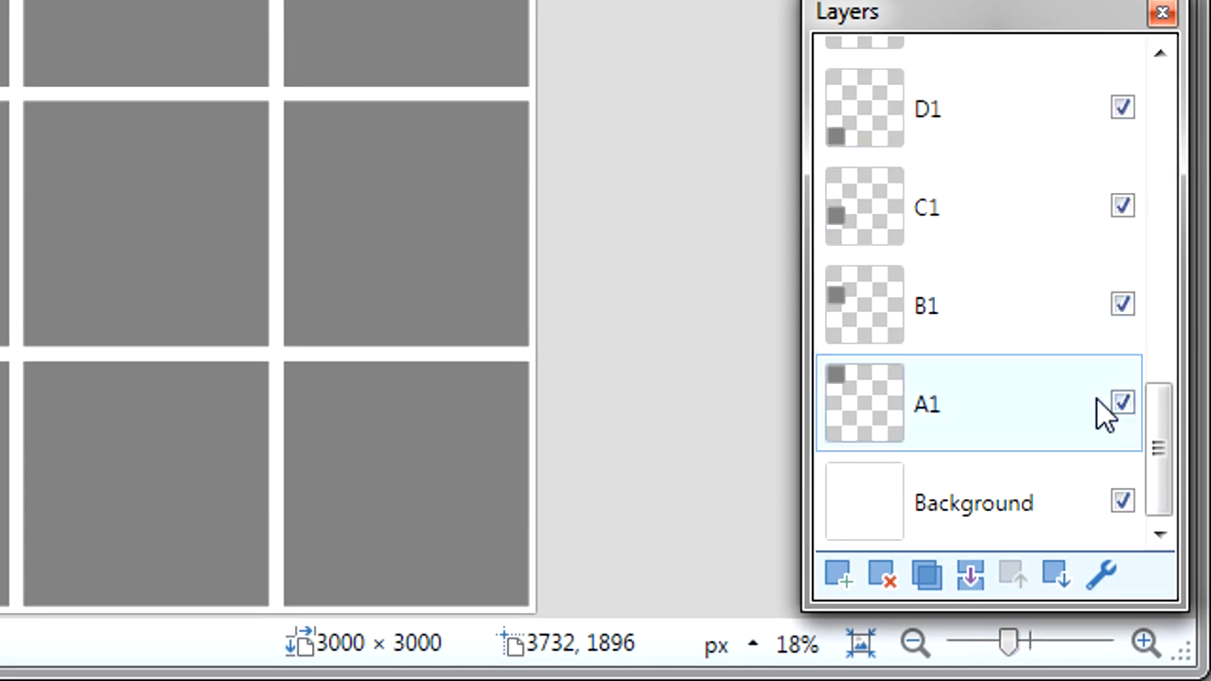
Select layer A1 and open the cat photo animal-1868606 from the images folder
click(866, 419)
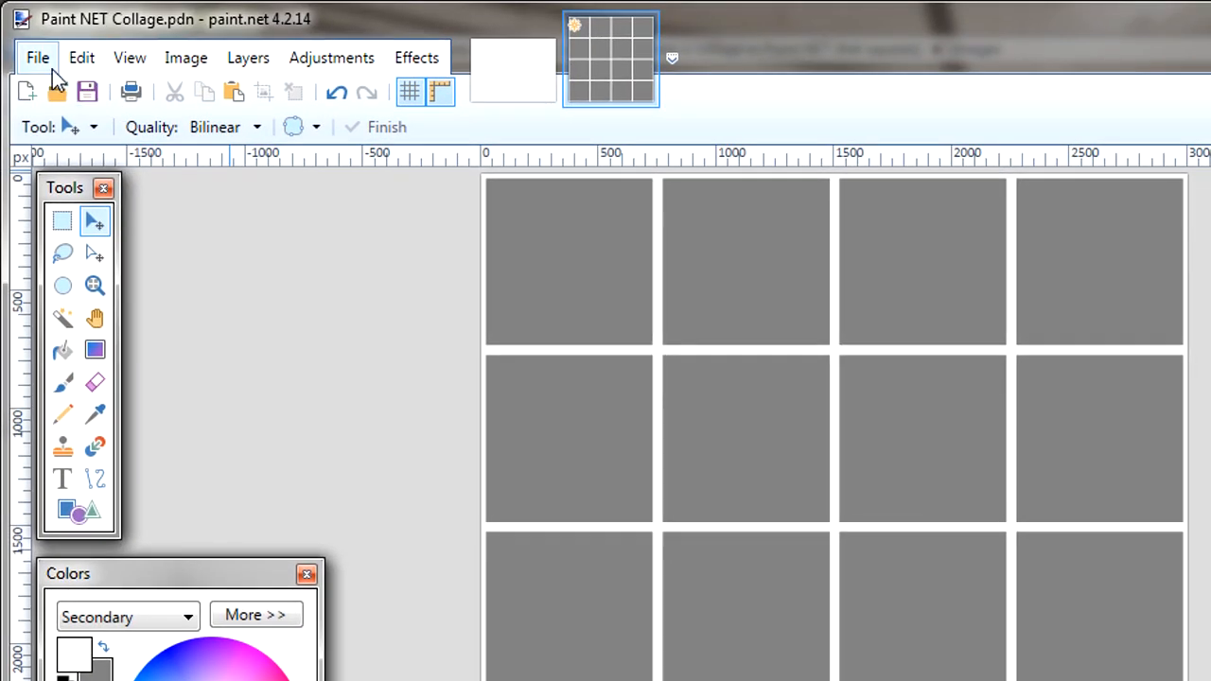
click(40, 58)
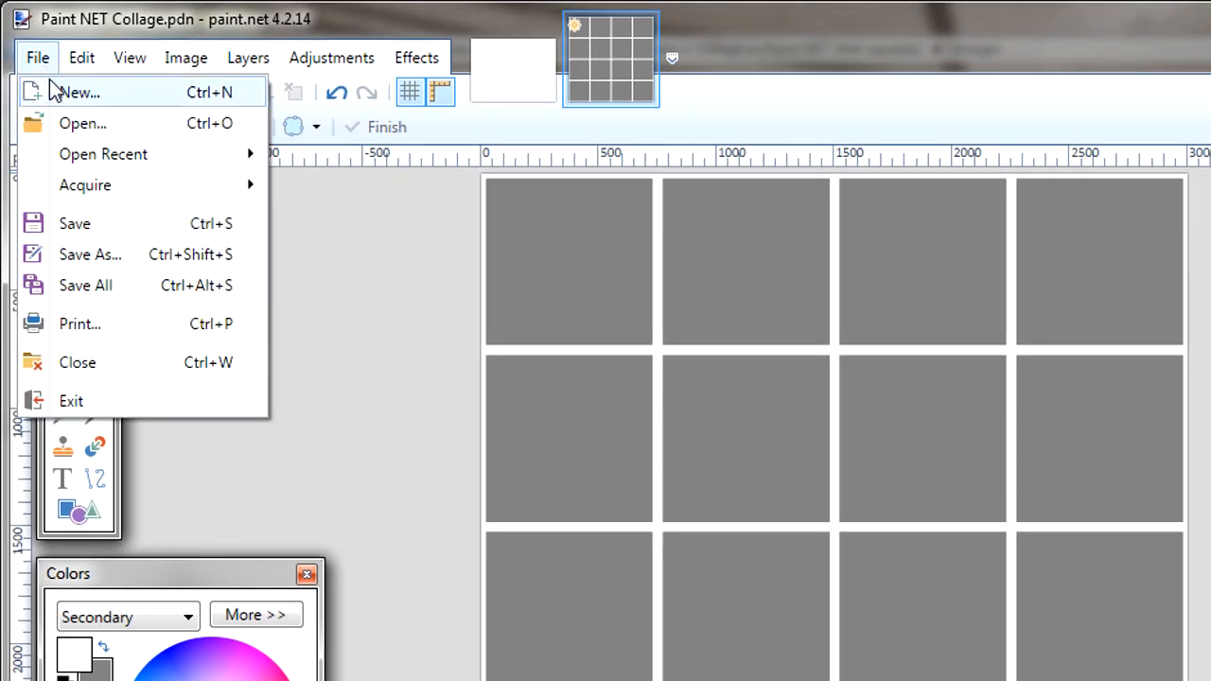
click(148, 124)
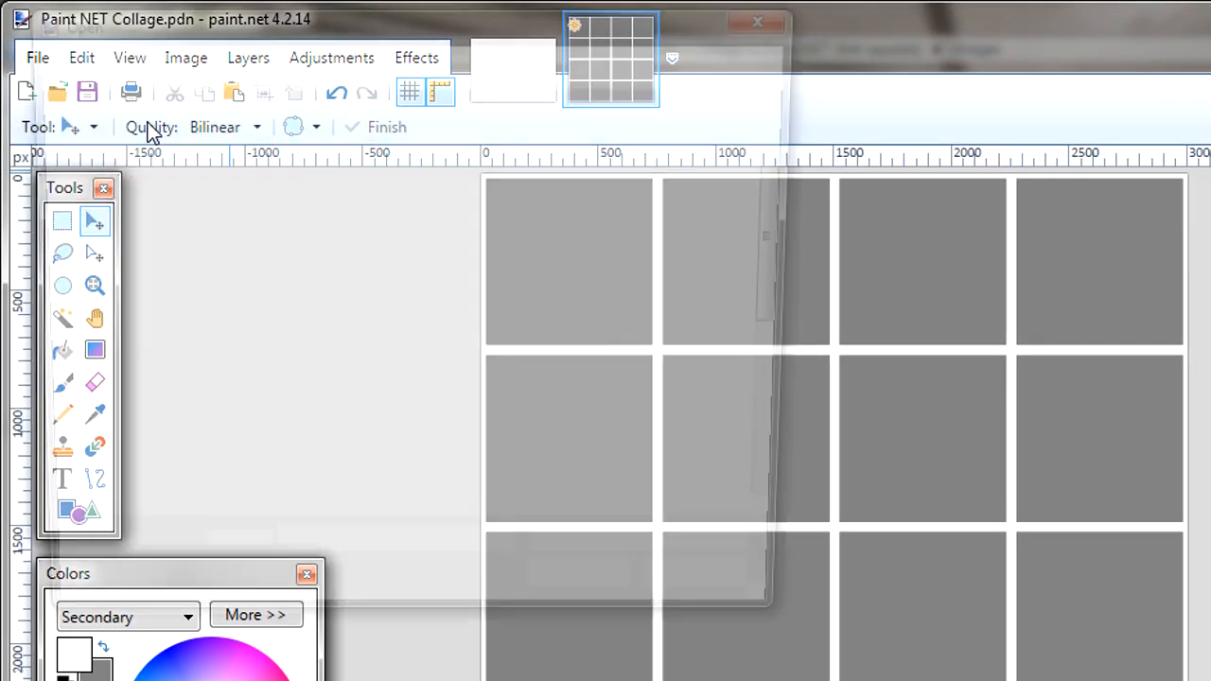
click(400, 227)
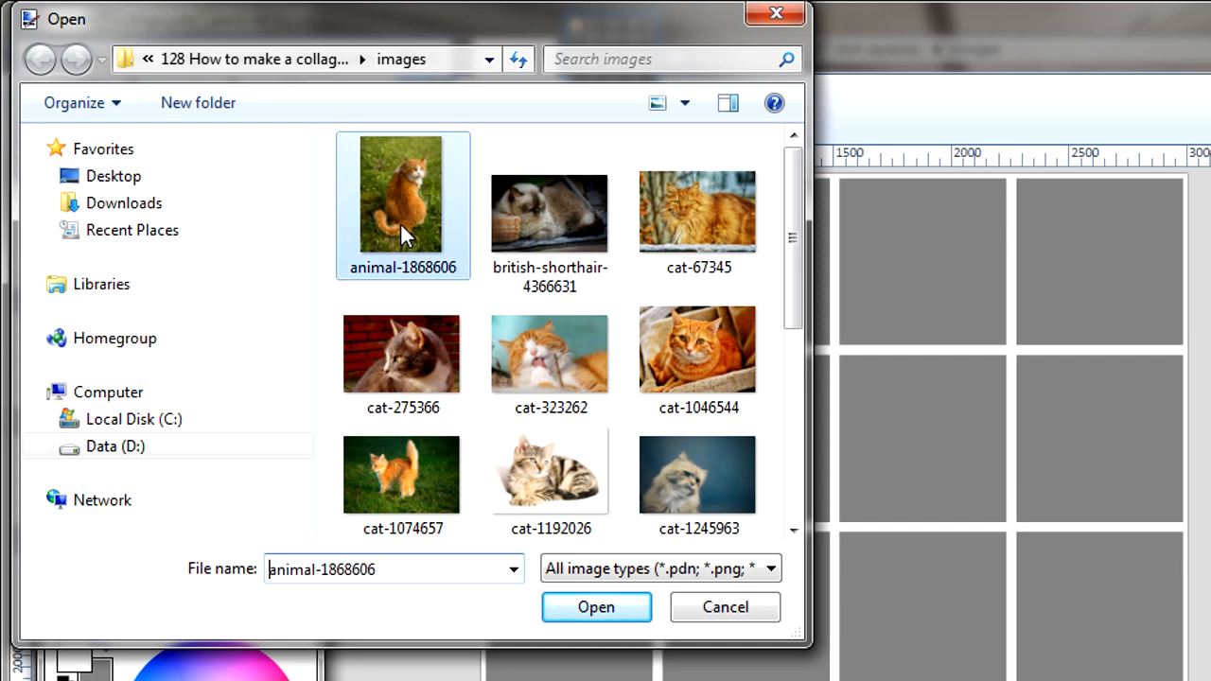
click(592, 607)
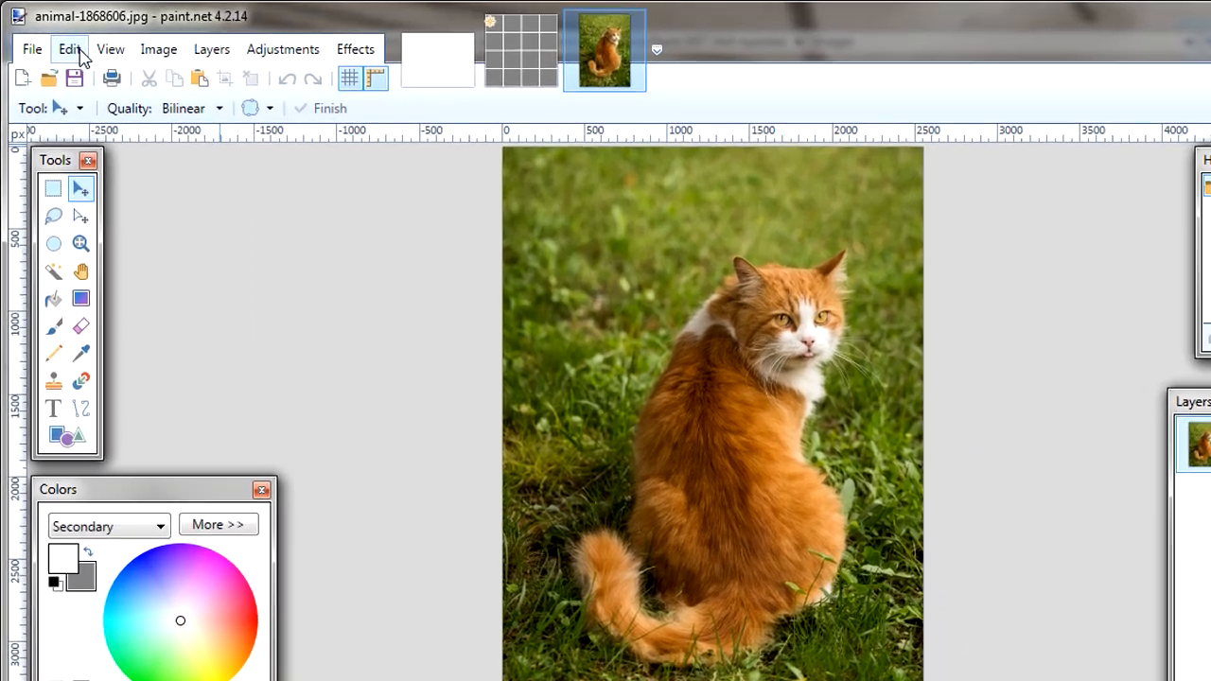
Select and copy the entire cat photo, then close it to return to the collage
click(60, 43)
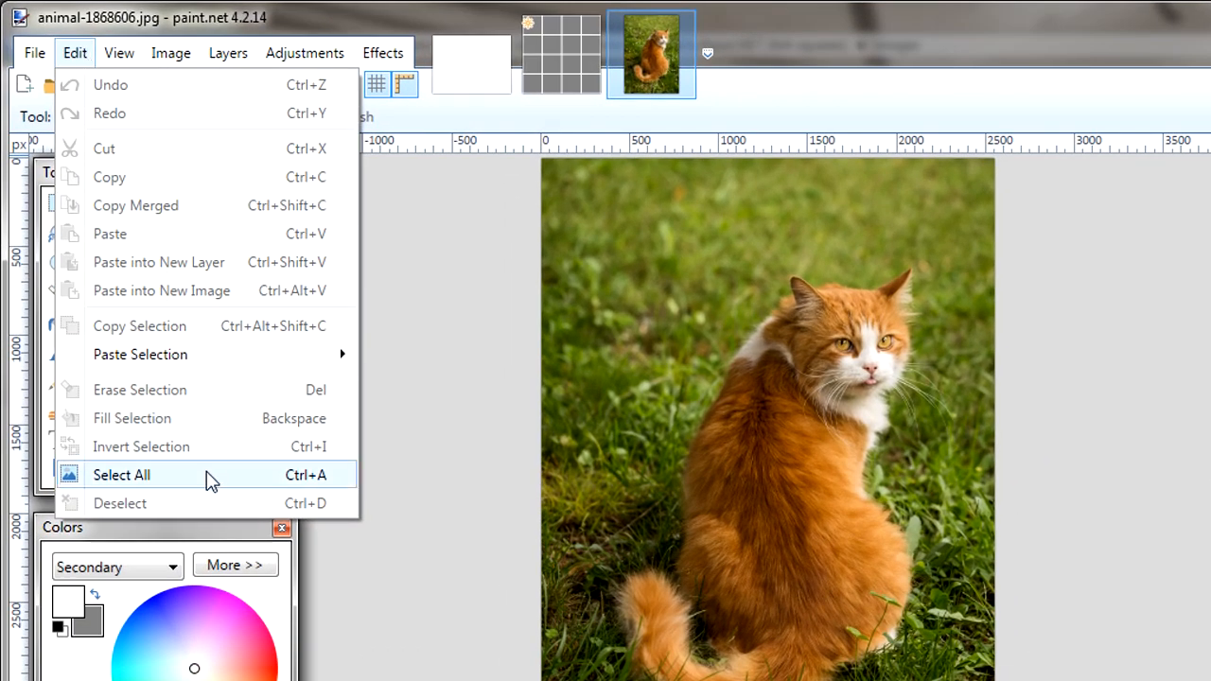
click(206, 472)
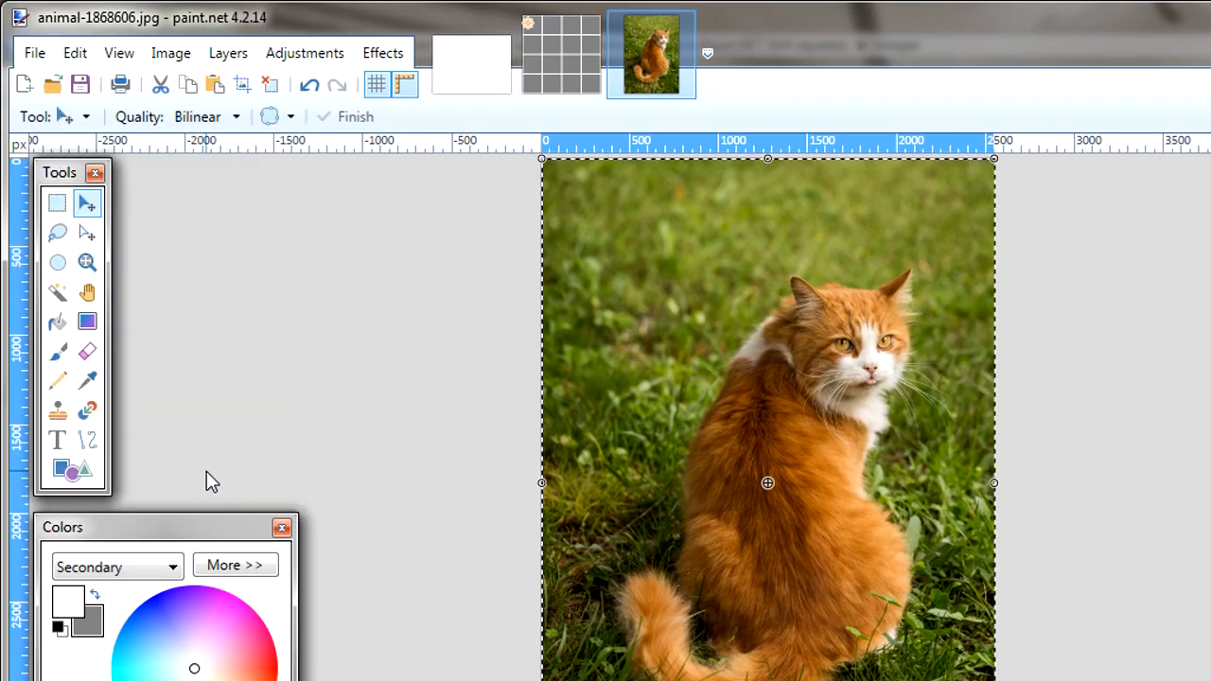
click(75, 53)
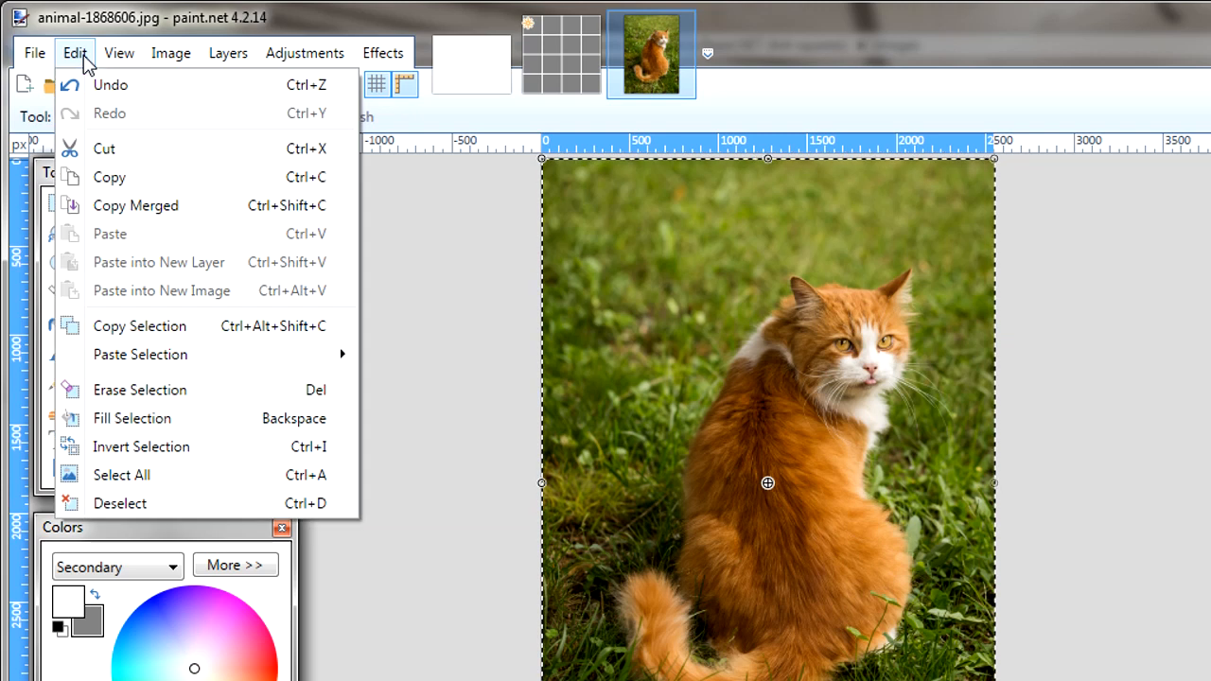
click(192, 178)
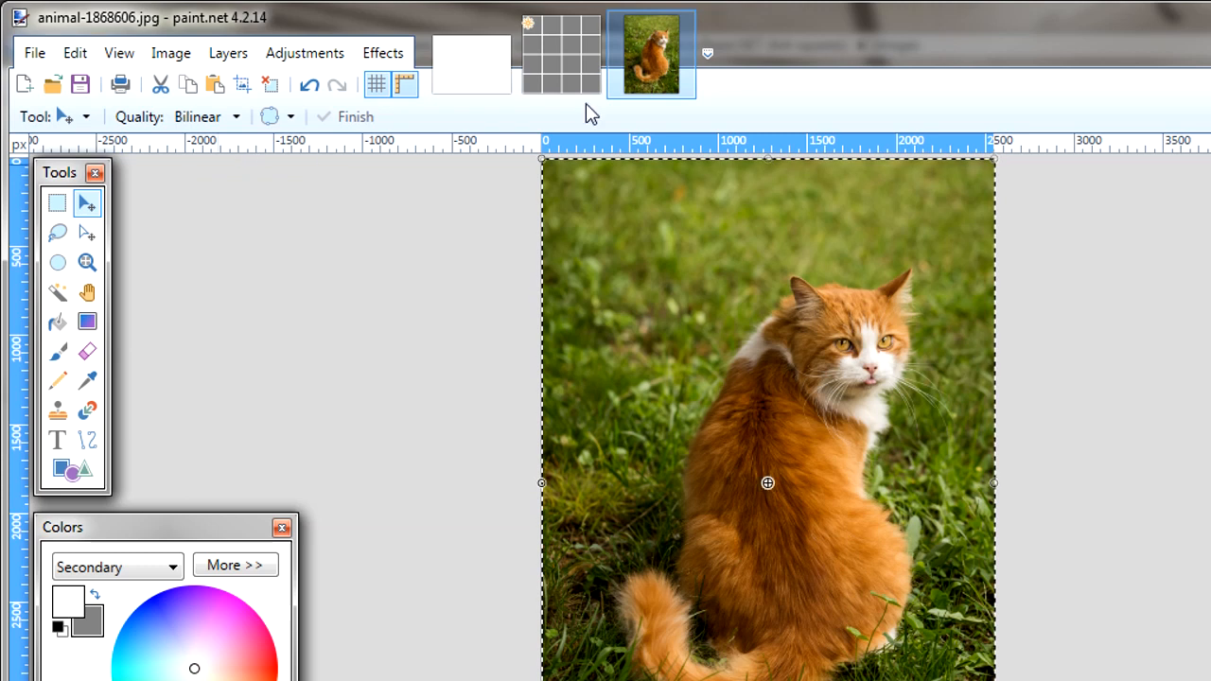
click(682, 24)
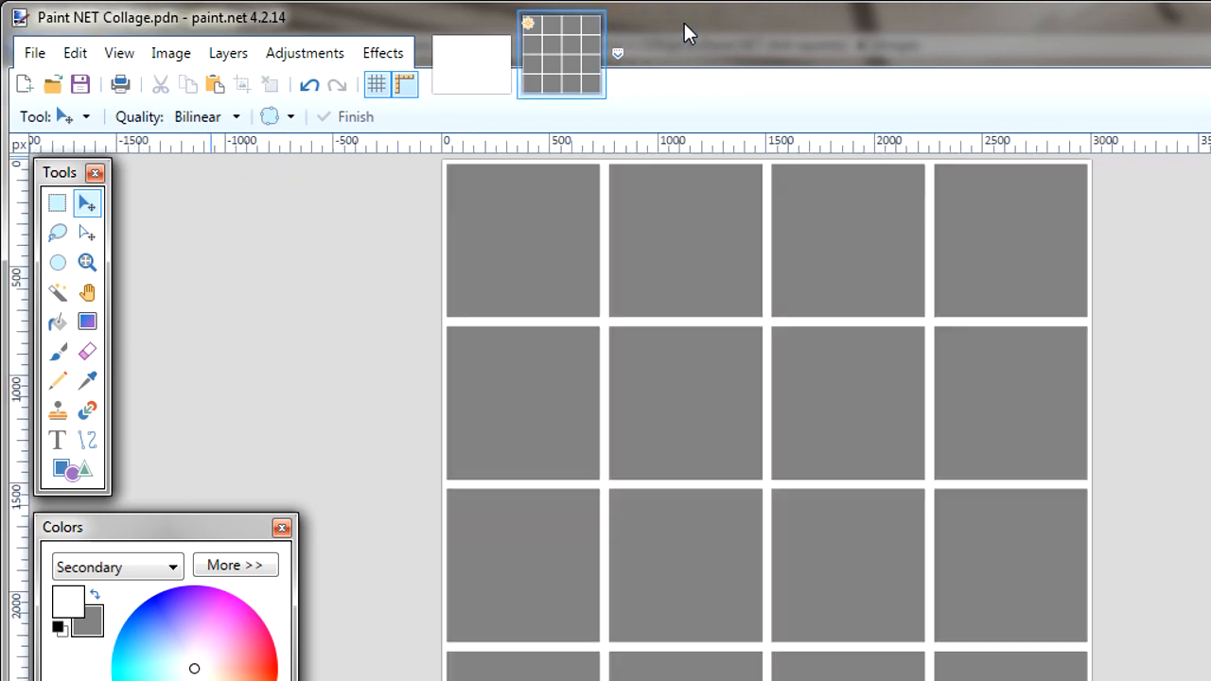
Paste the cat photo into a new layer above A1, keeping the canvas size
click(77, 54)
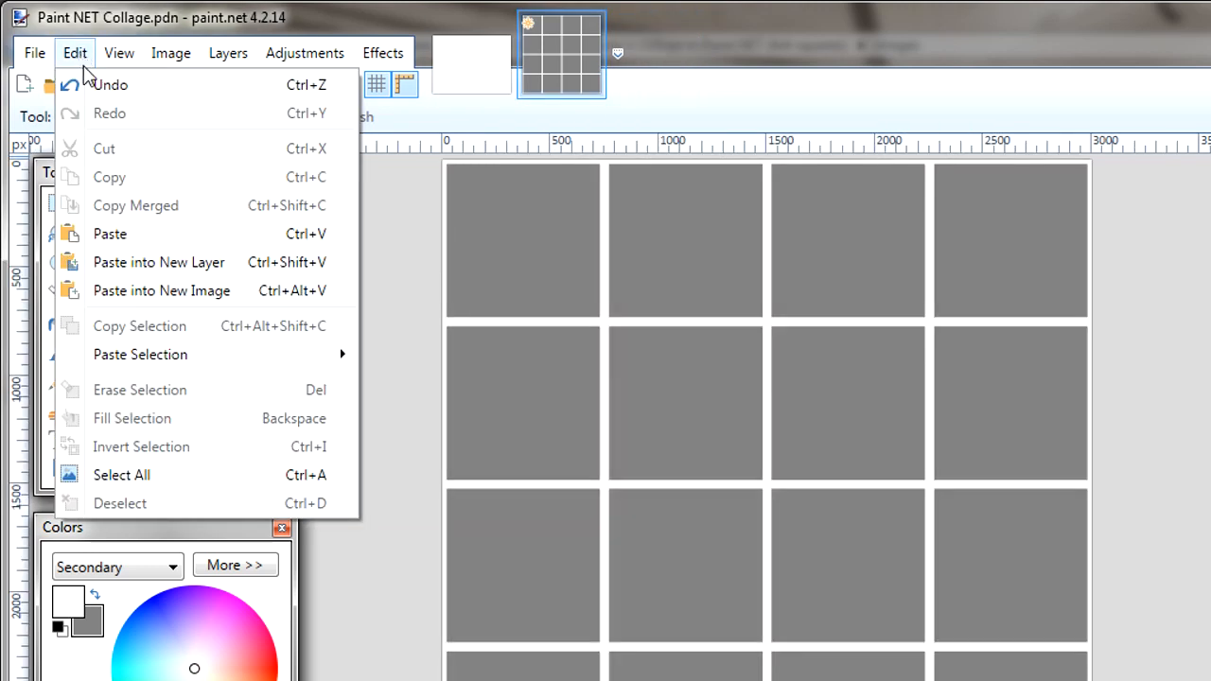
click(234, 265)
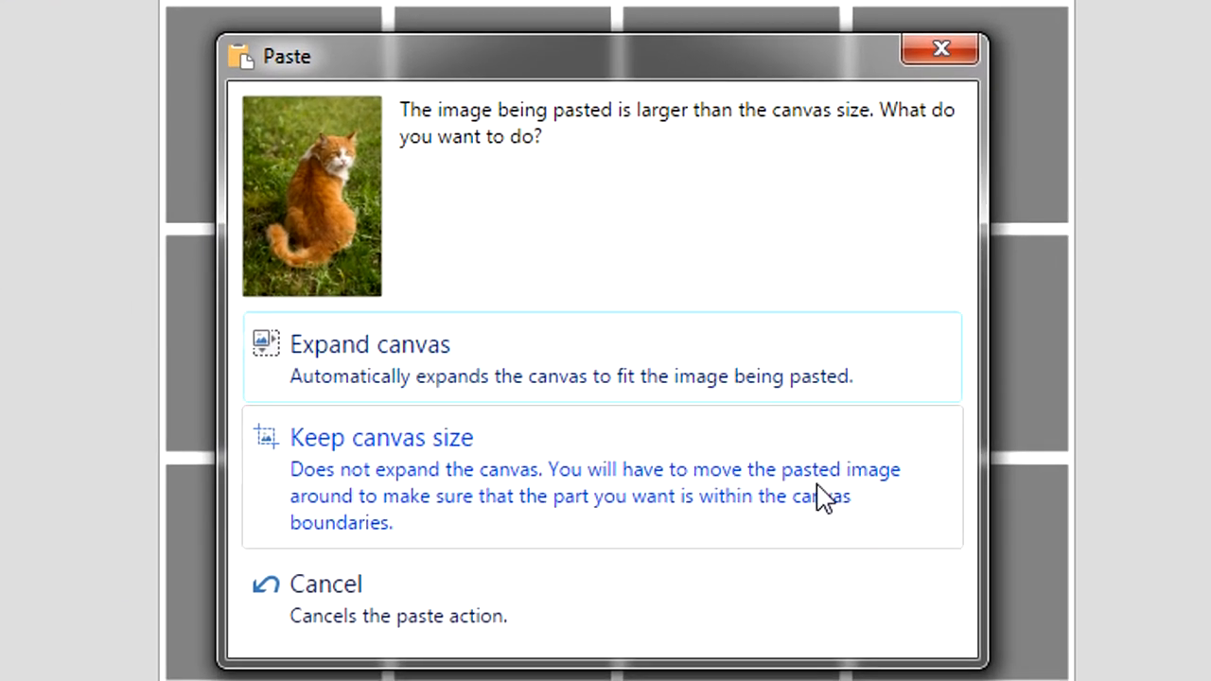
click(819, 494)
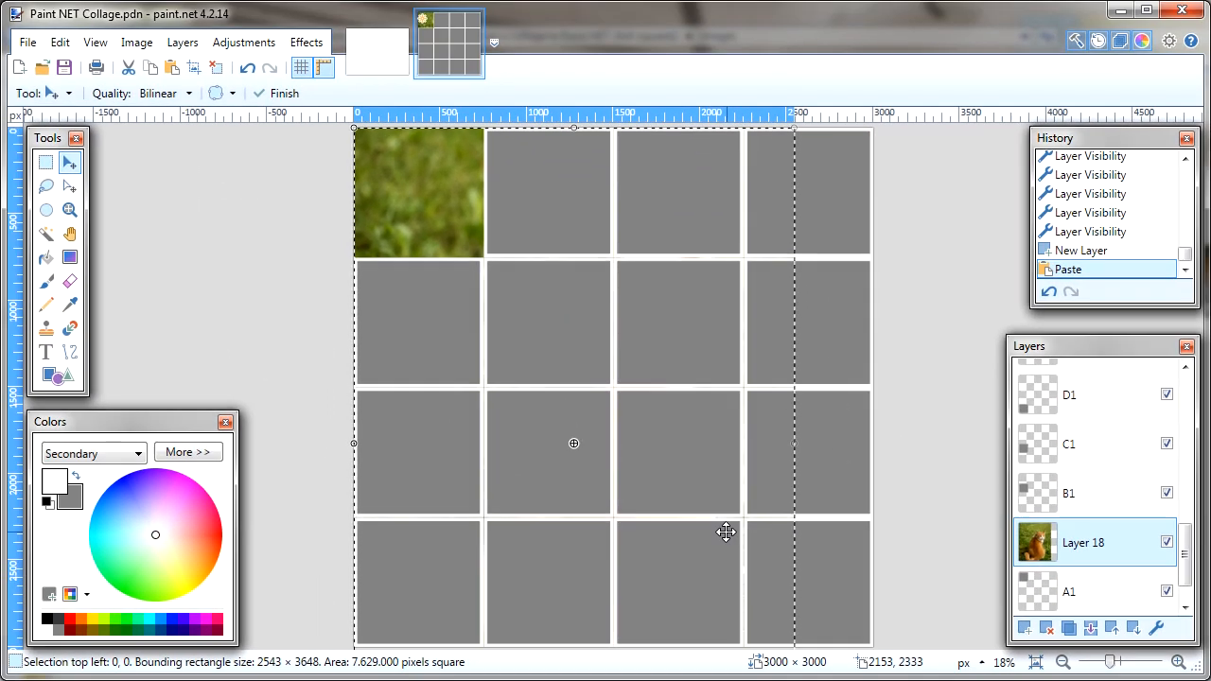
Scale the pasted cat photo down proportionally to about 814 × 1168 px, slightly larger than the A1 square
click(95, 43)
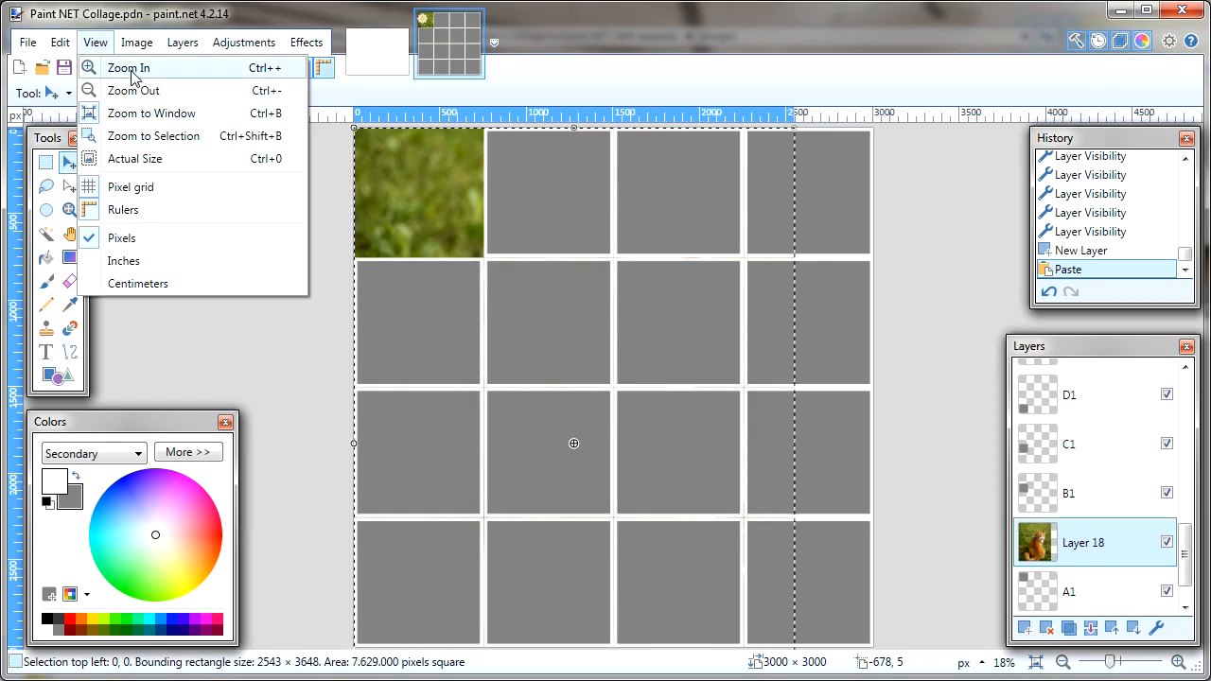
click(148, 91)
click(94, 42)
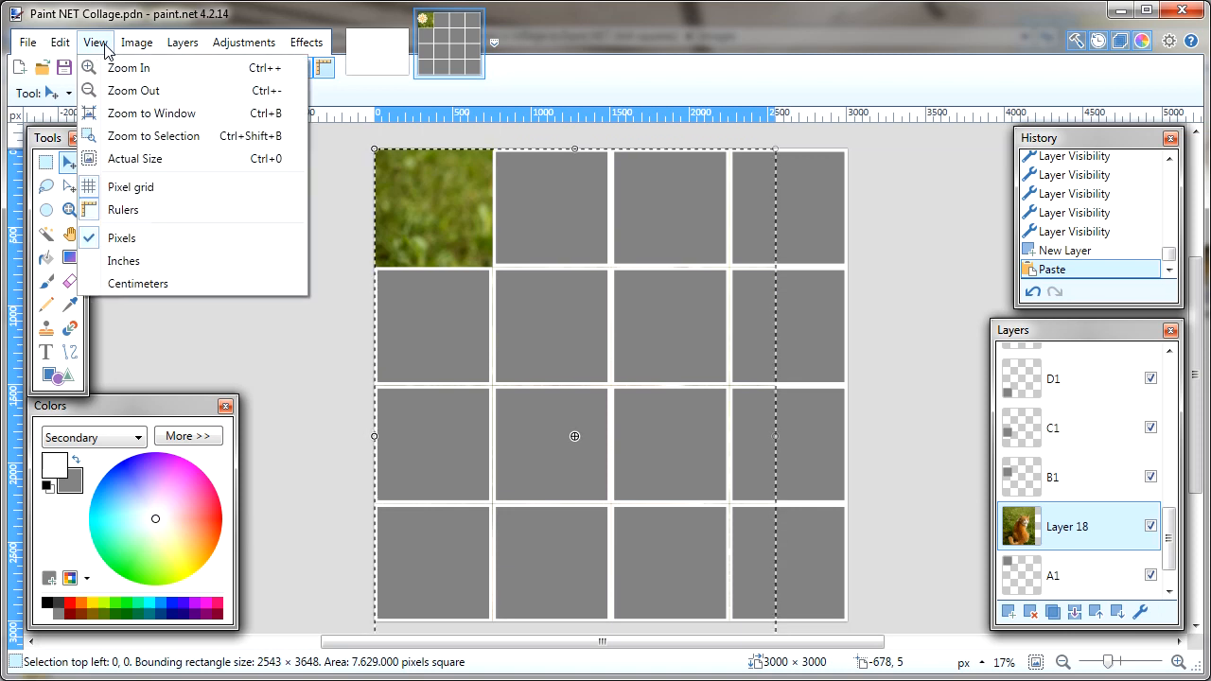
click(140, 93)
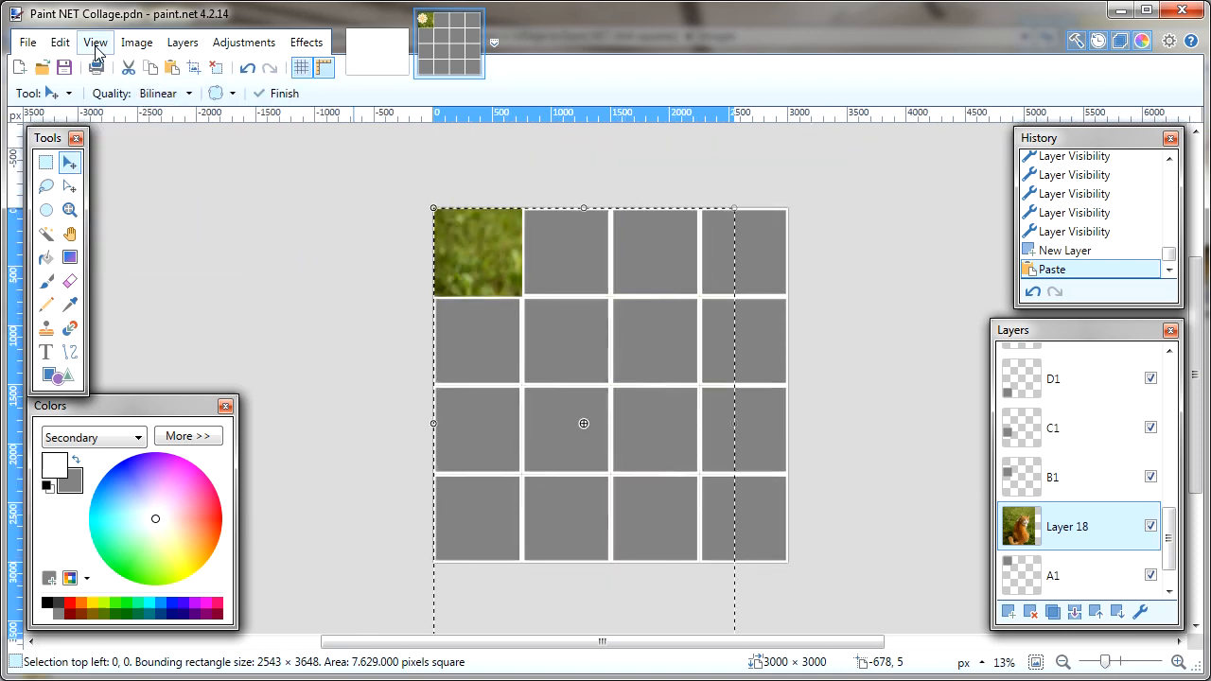
click(94, 42)
click(140, 91)
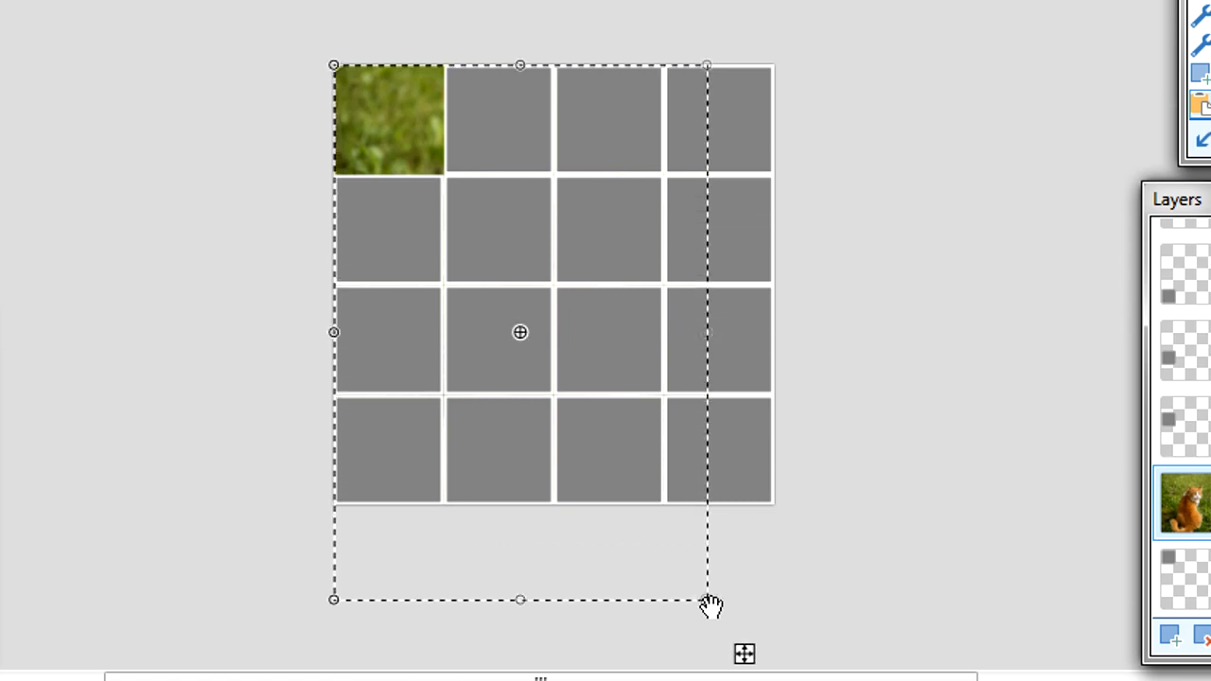
drag(710, 604, 486, 246)
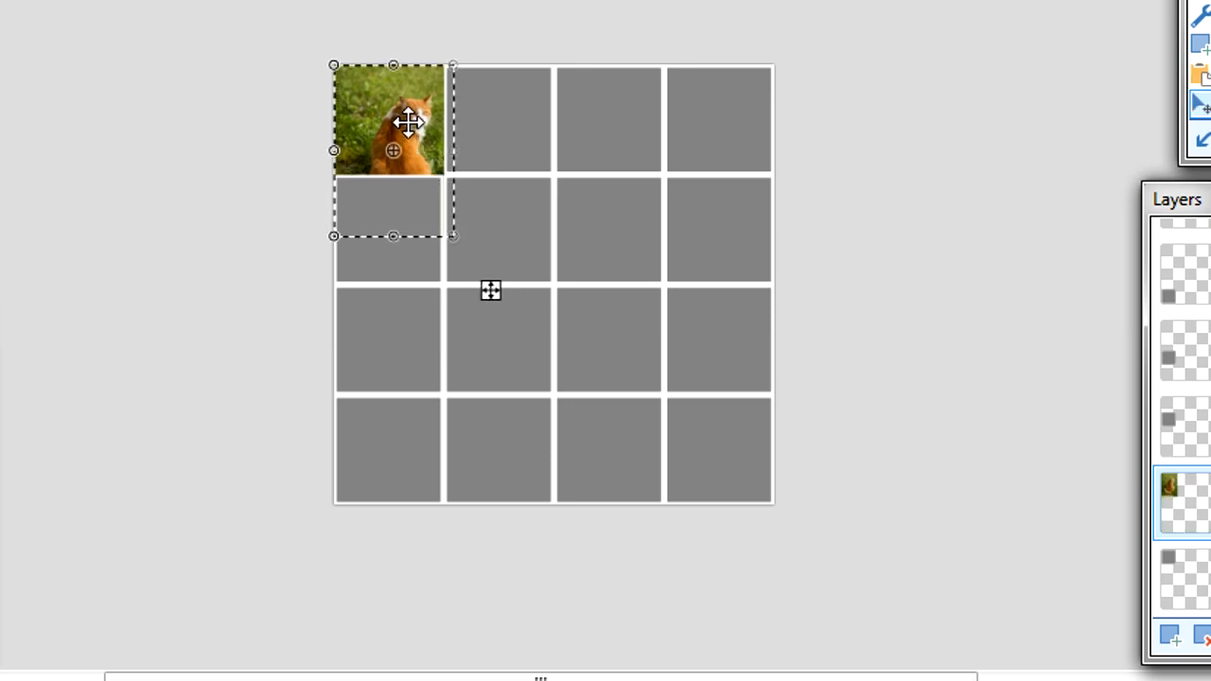
Position the scaled photo over the A1 square so the cat sits inside it, commit the move and deselect
key(ctrl+d)
drag(404, 105, 407, 101)
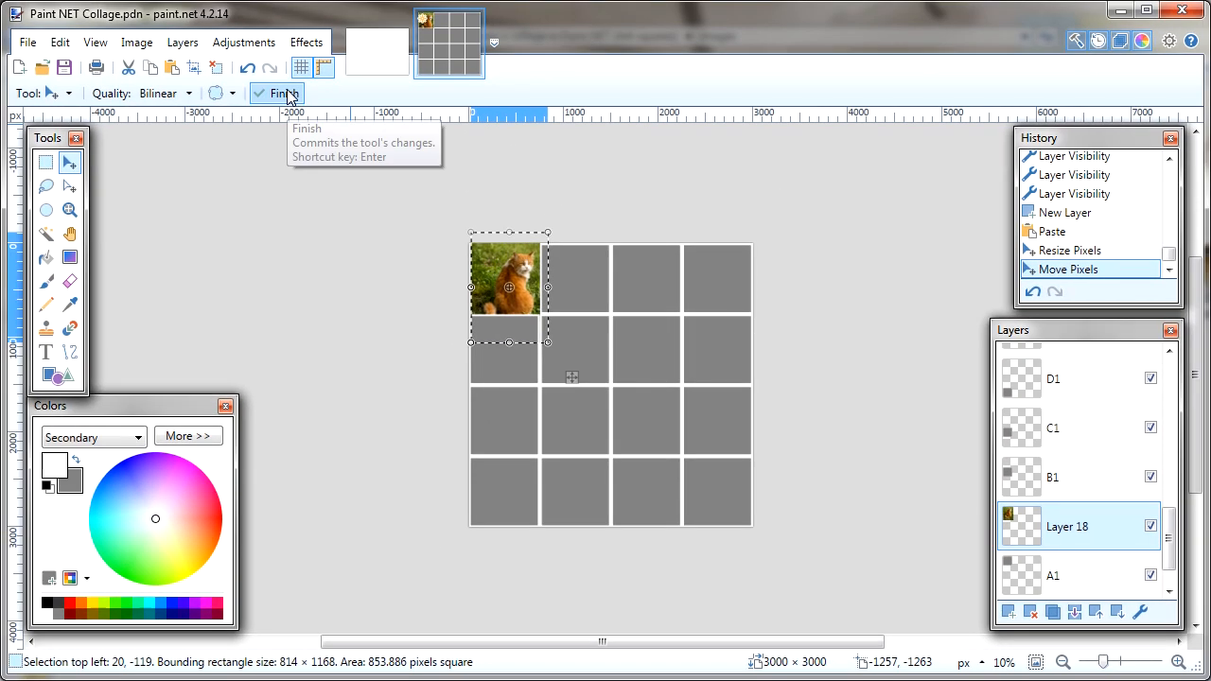
click(282, 93)
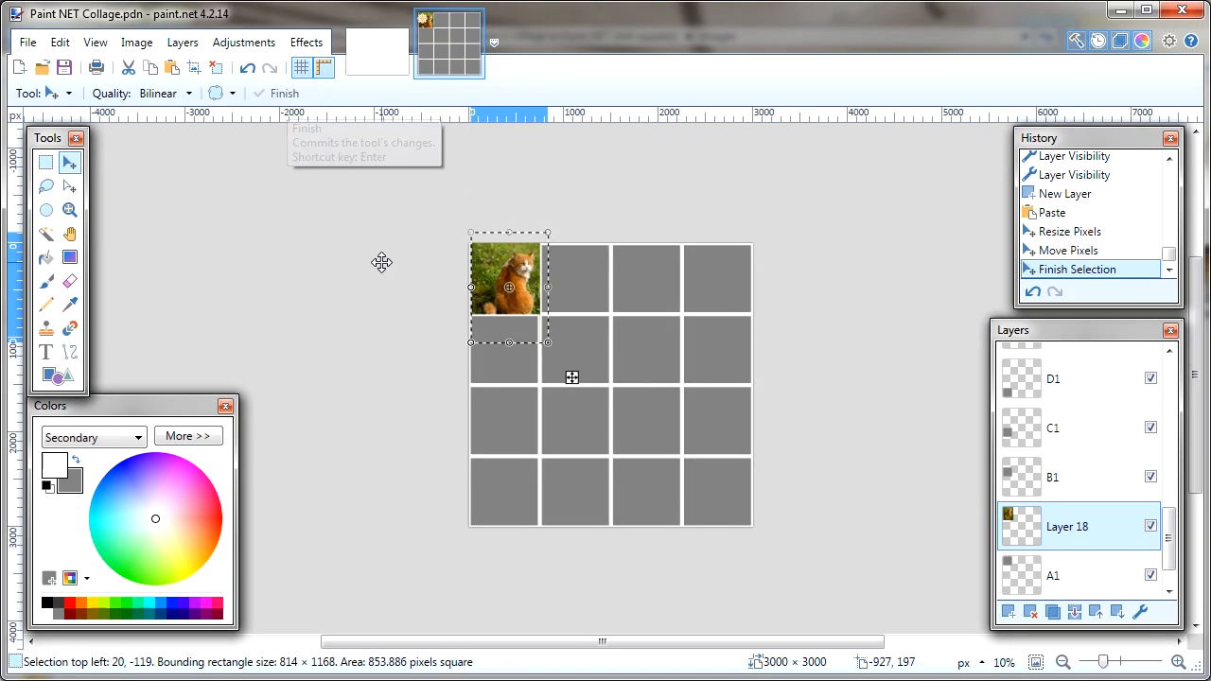
key(ctrl+d)
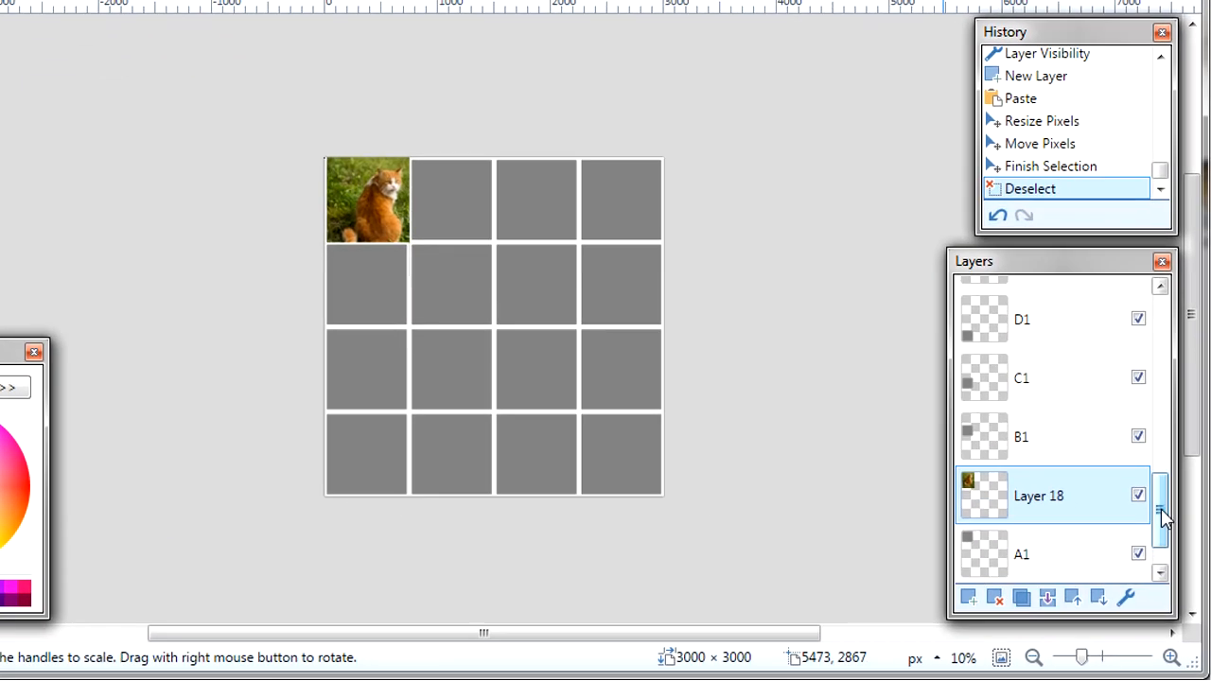
Hide the cat photo's layer and make layer A1 the active layer
scroll(1162, 548, down, 1)
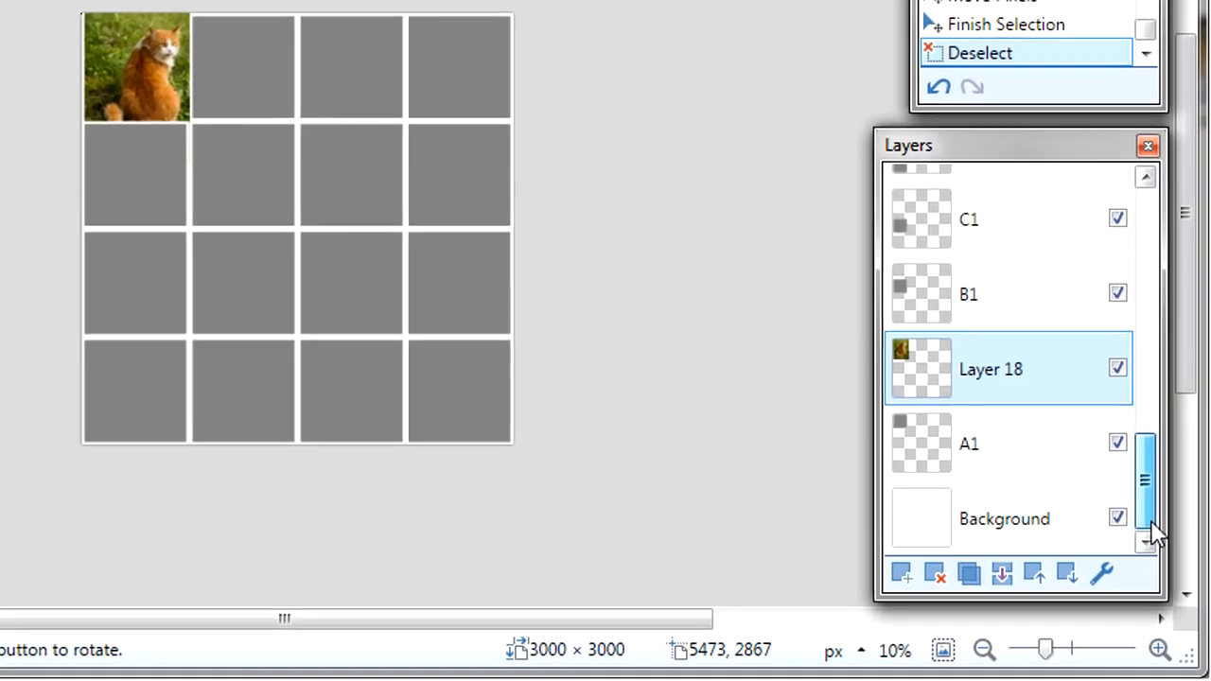
click(1117, 367)
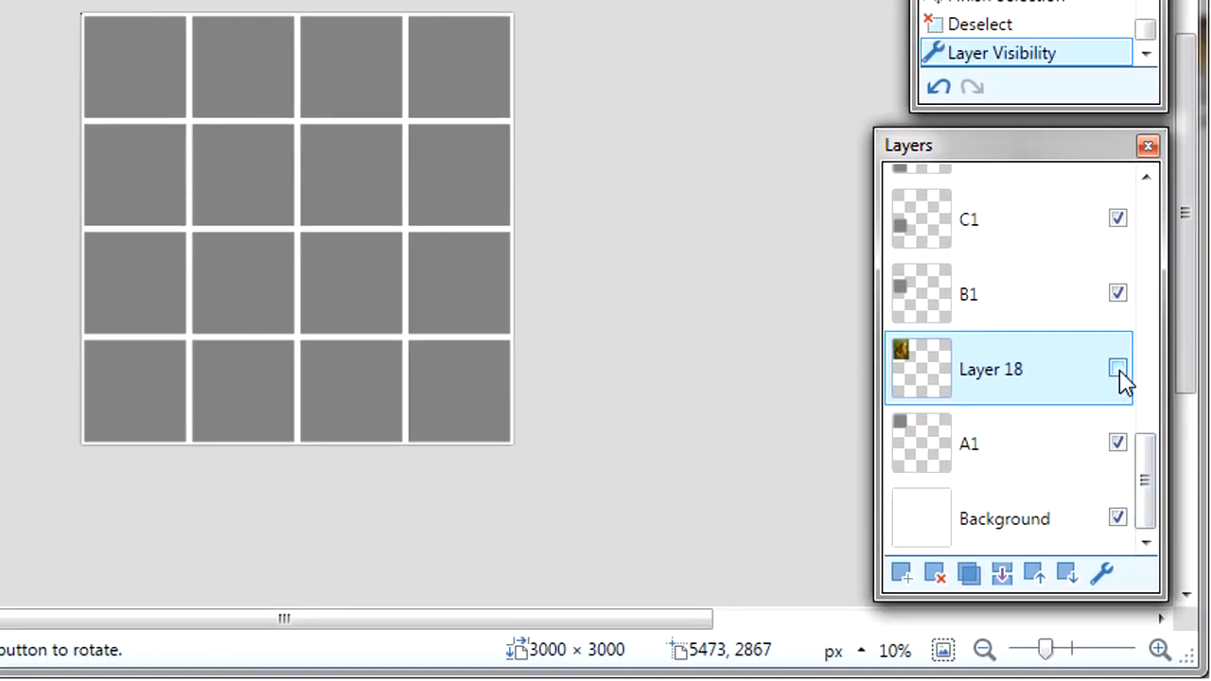
click(946, 452)
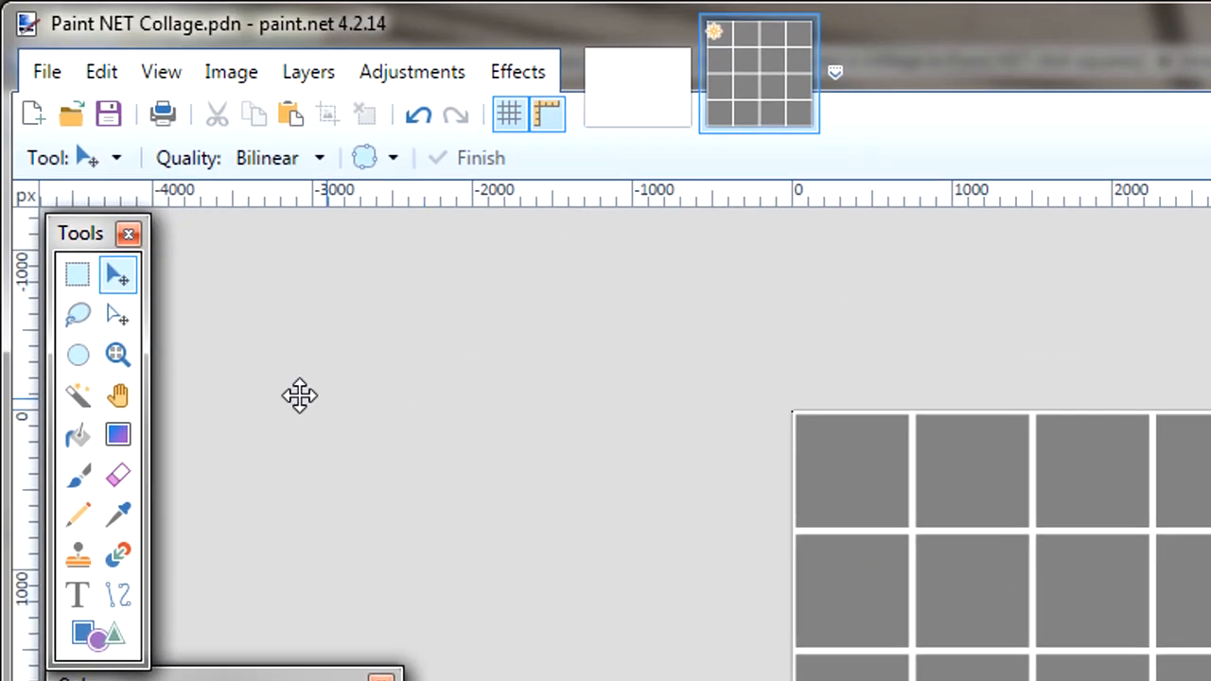
Select the gray A1 square with the Magic Wand on layer A1 and invert the selection
click(77, 397)
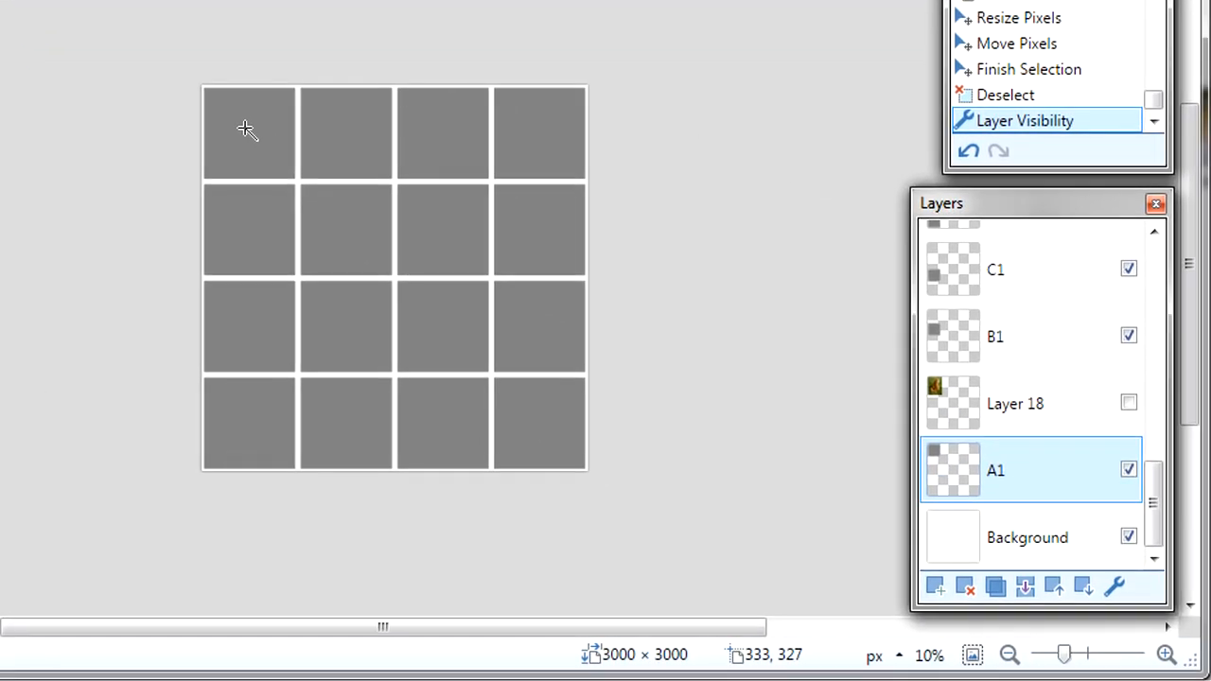
click(246, 131)
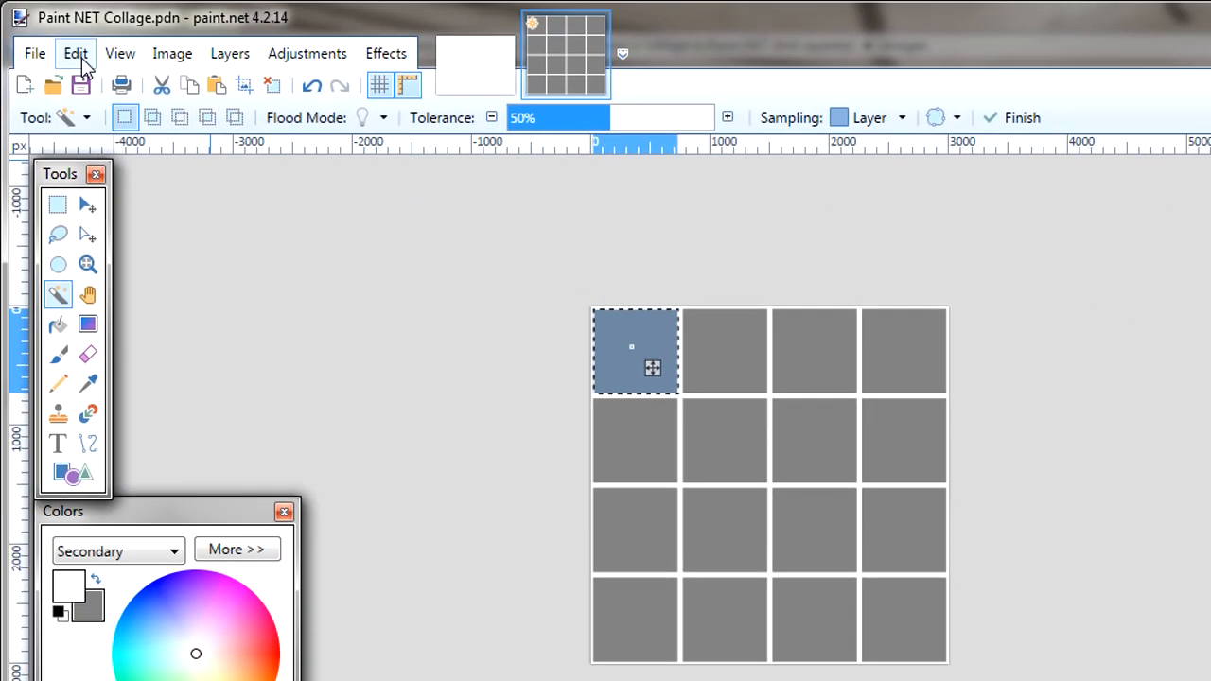
click(77, 55)
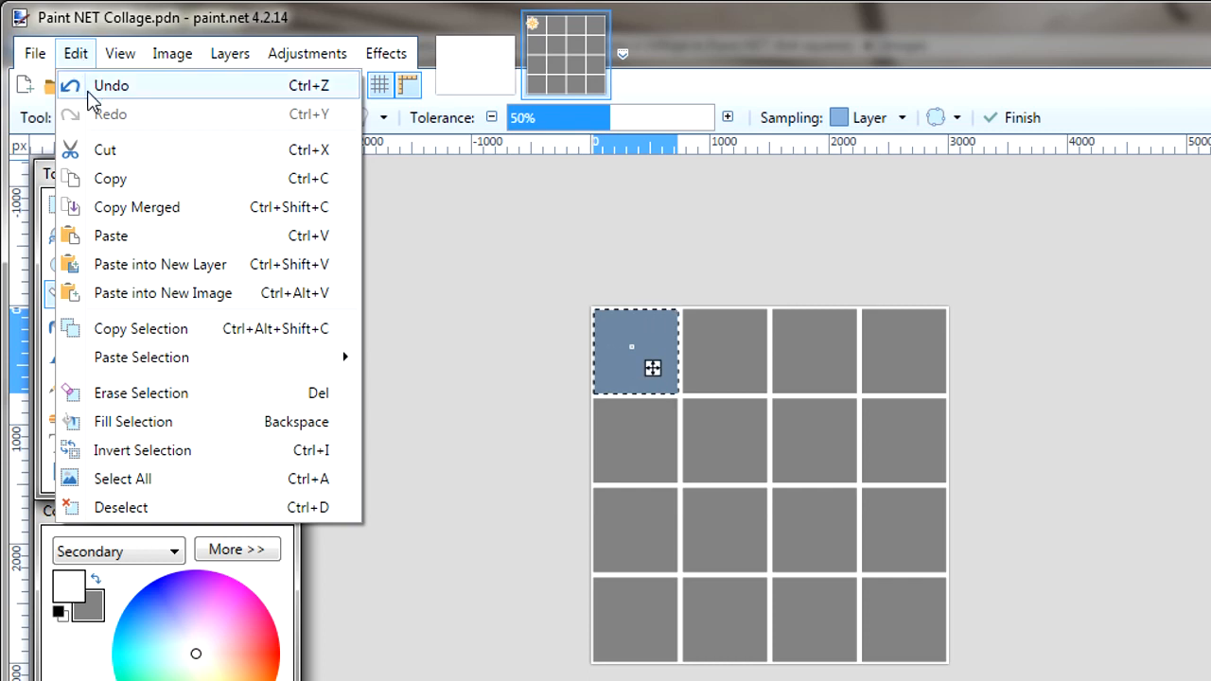
click(237, 454)
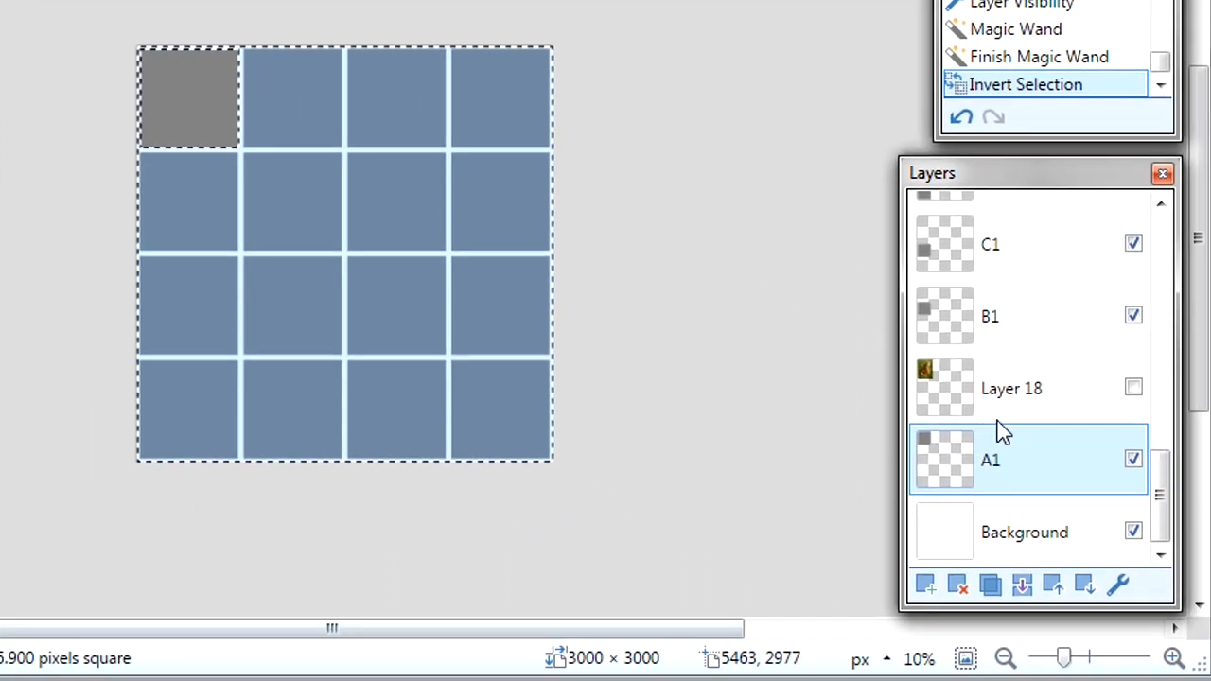
Show Layer 18, make it active and erase the parts of the cat photo outside the A1 square
click(1007, 402)
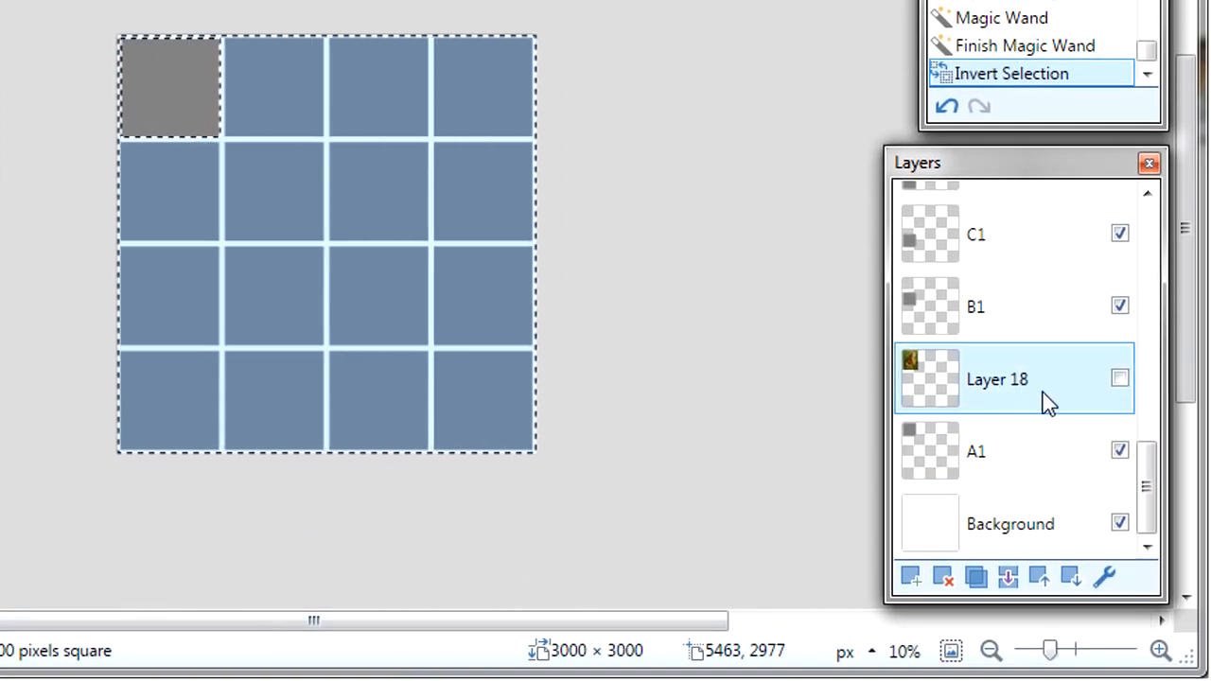
click(1124, 383)
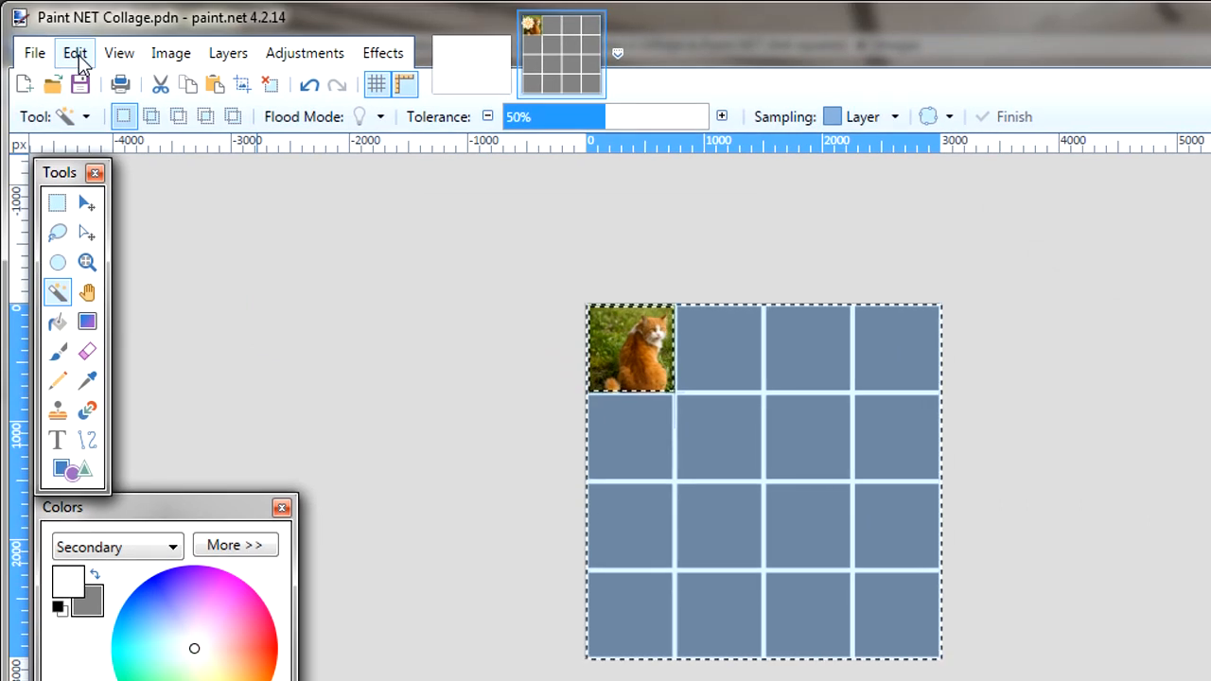
click(76, 54)
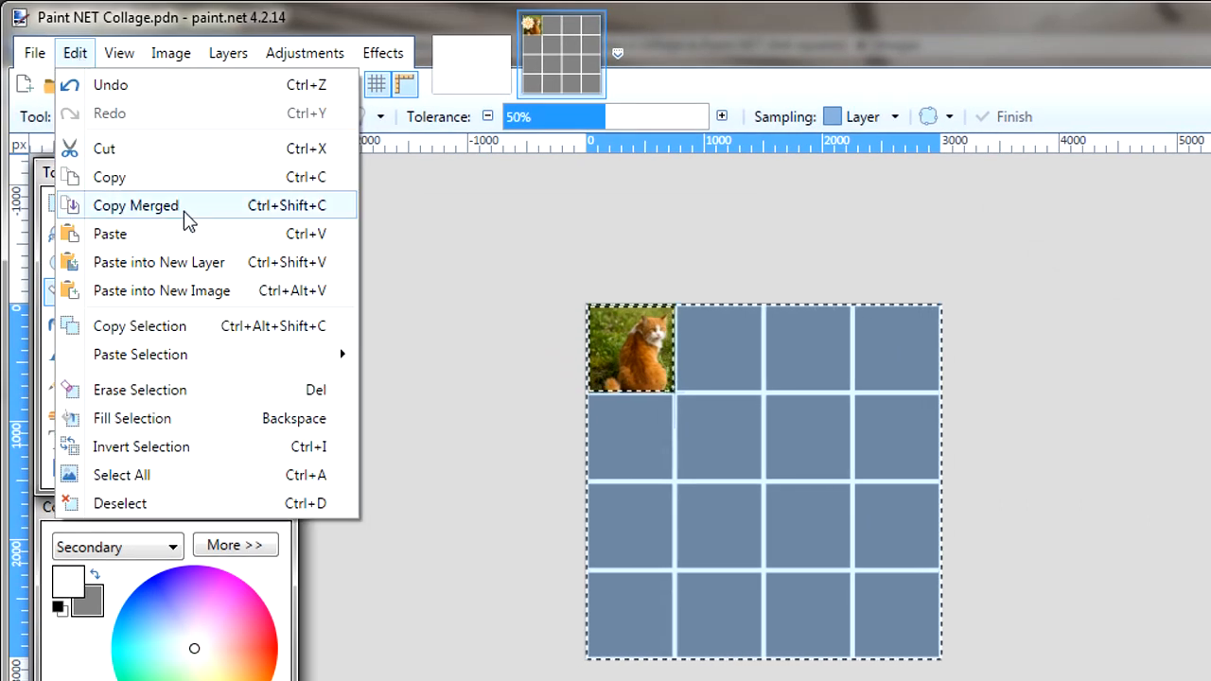
click(230, 390)
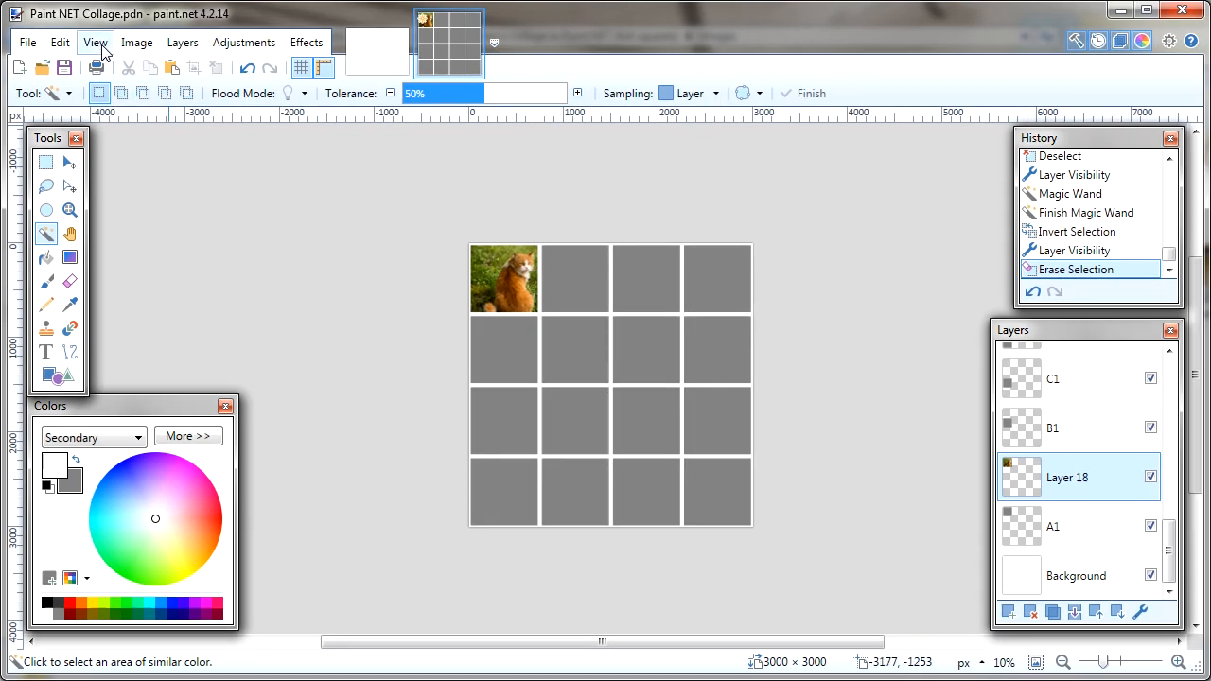
Check the fit of the cropped photo by hiding and reshowing Layer 18 and layer A1
click(98, 43)
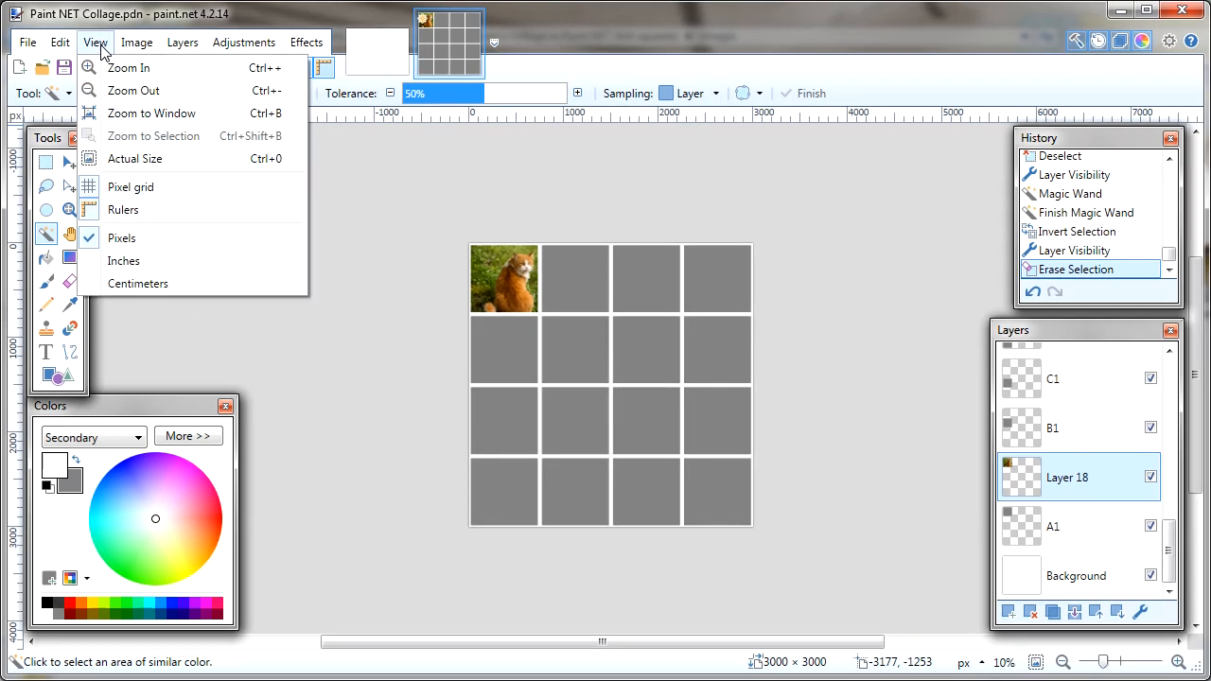
click(145, 118)
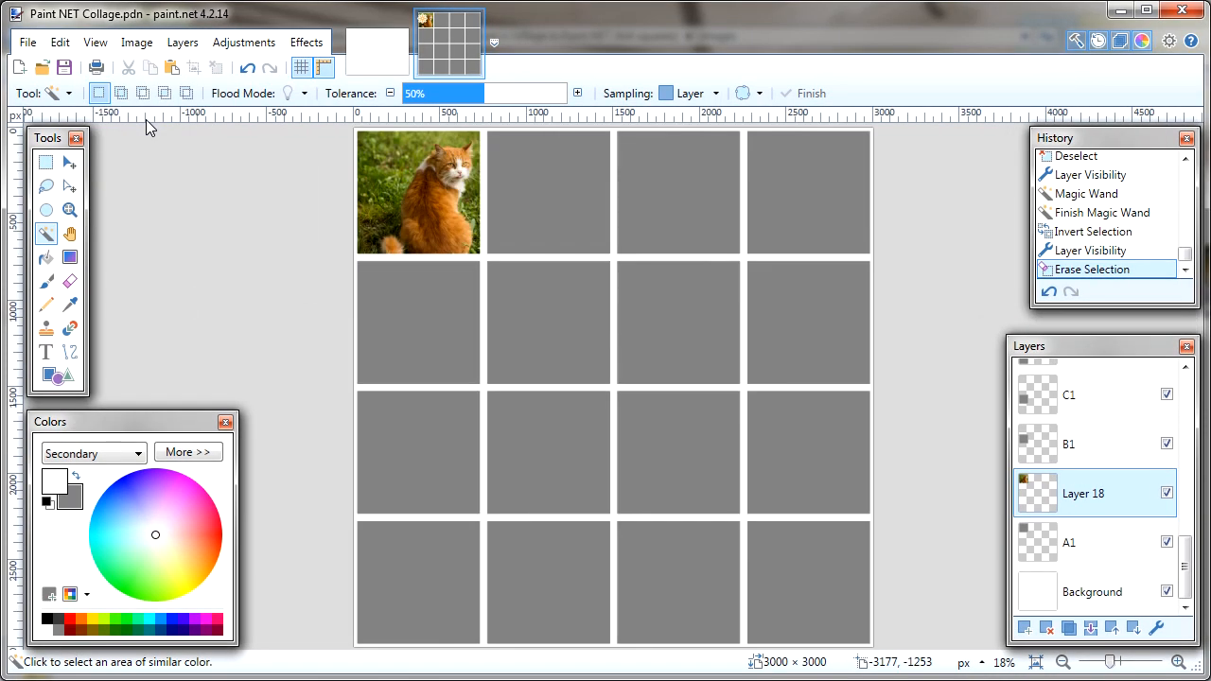
click(1166, 494)
click(1167, 542)
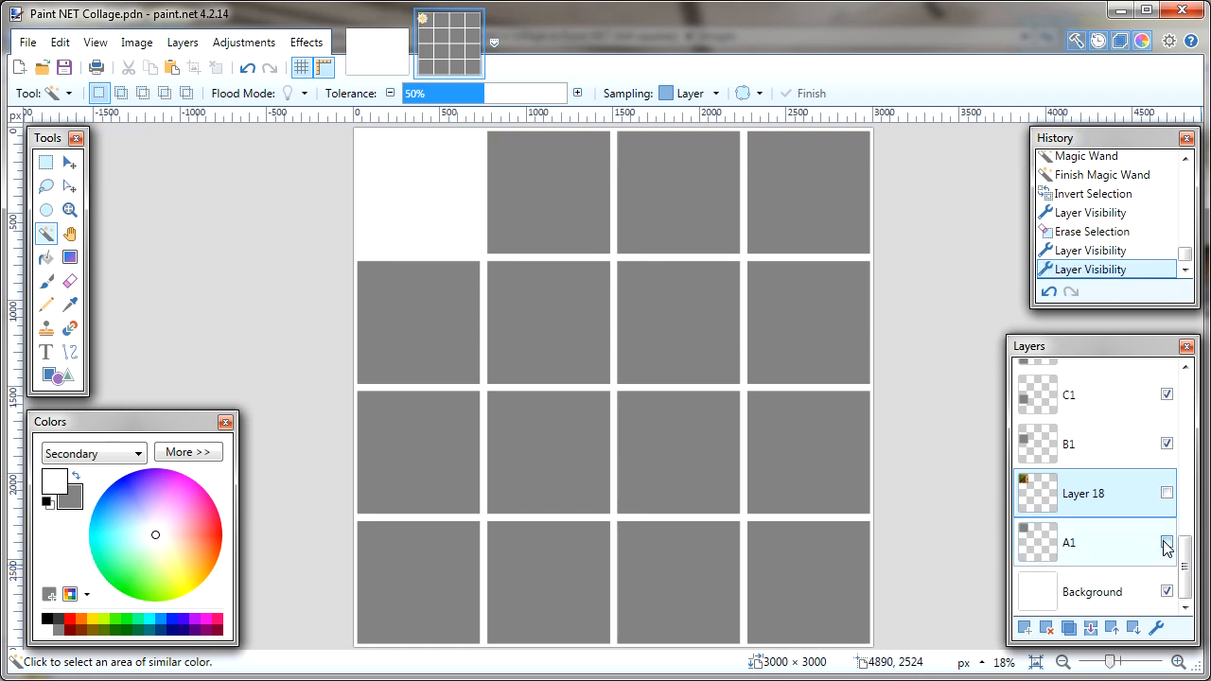
click(1166, 544)
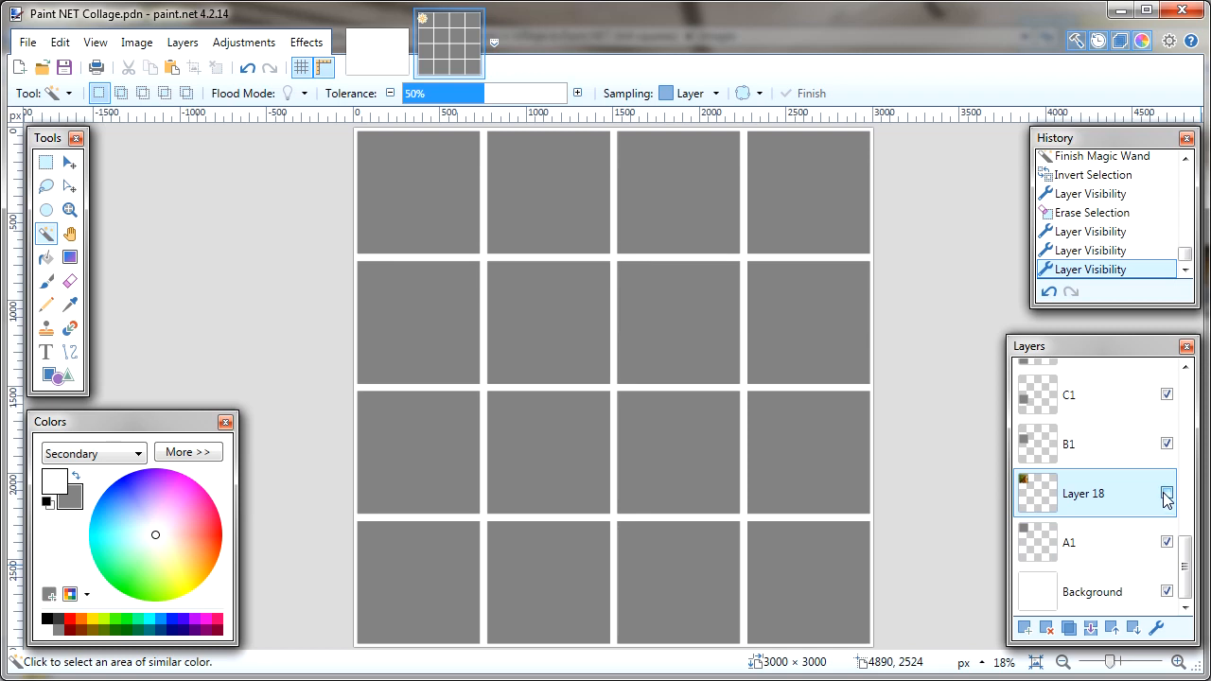
click(1166, 493)
Make layer B1 the active layer and identify its square by hiding and reshowing it
click(1100, 450)
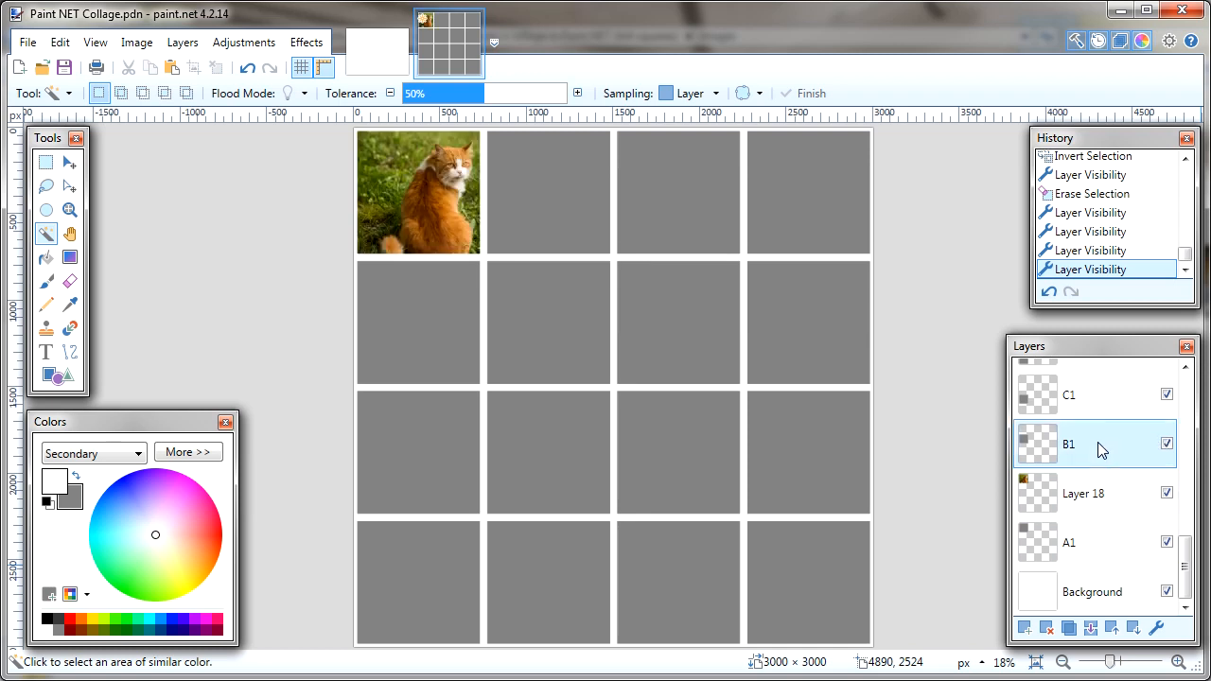
click(1167, 444)
click(1168, 445)
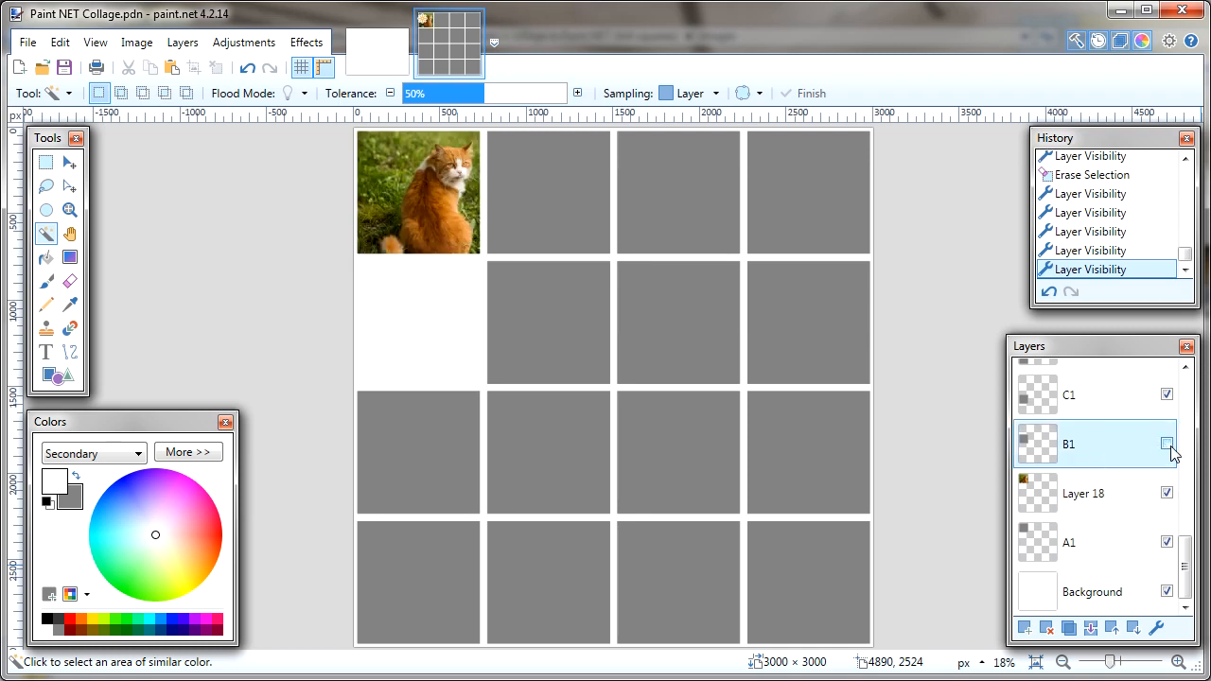
click(1167, 444)
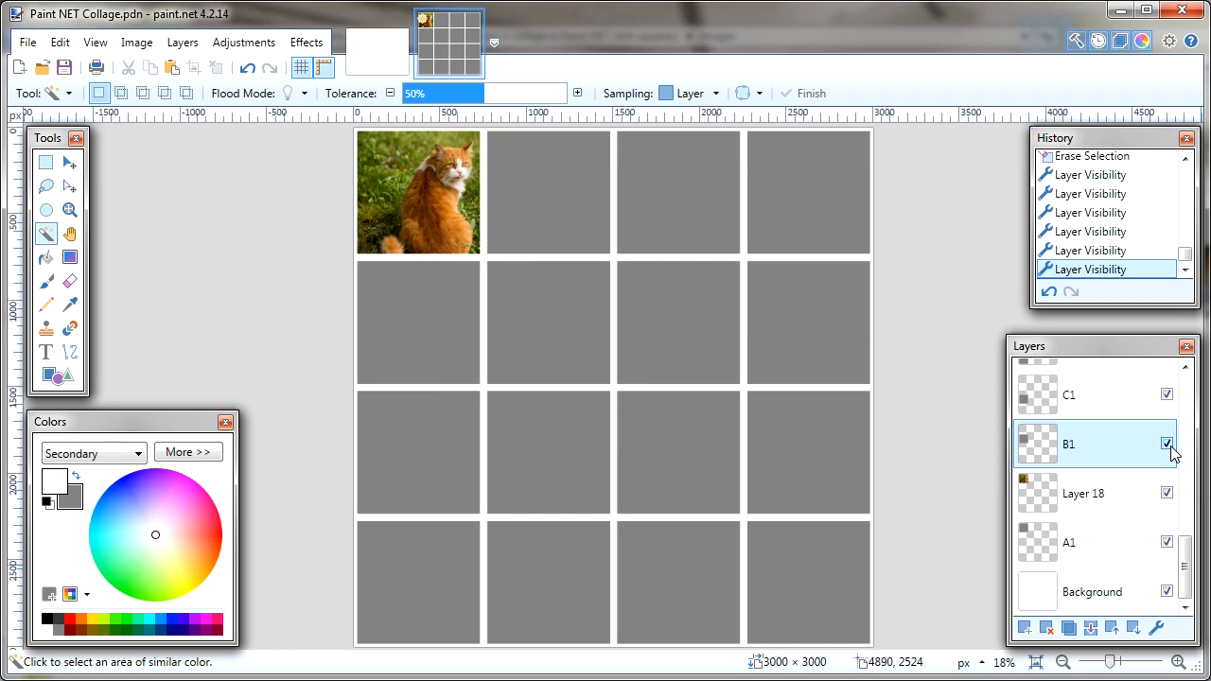
Open the british-shorthair-4366631 photo from the images folder
click(28, 45)
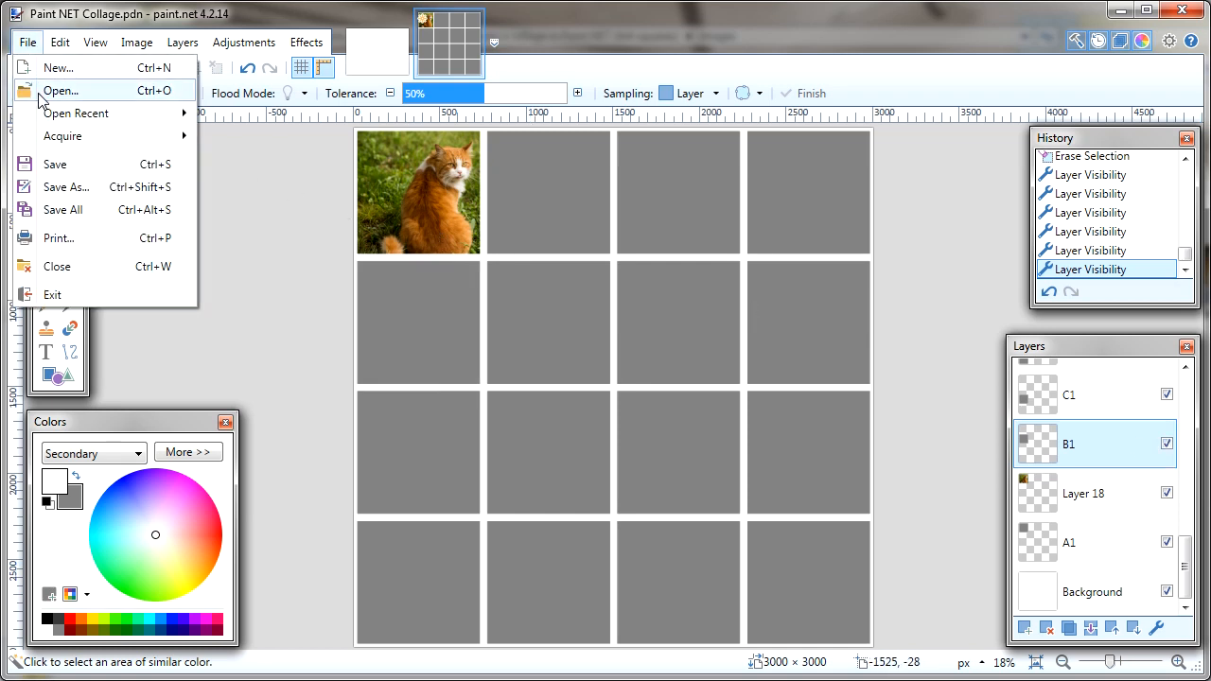
click(114, 100)
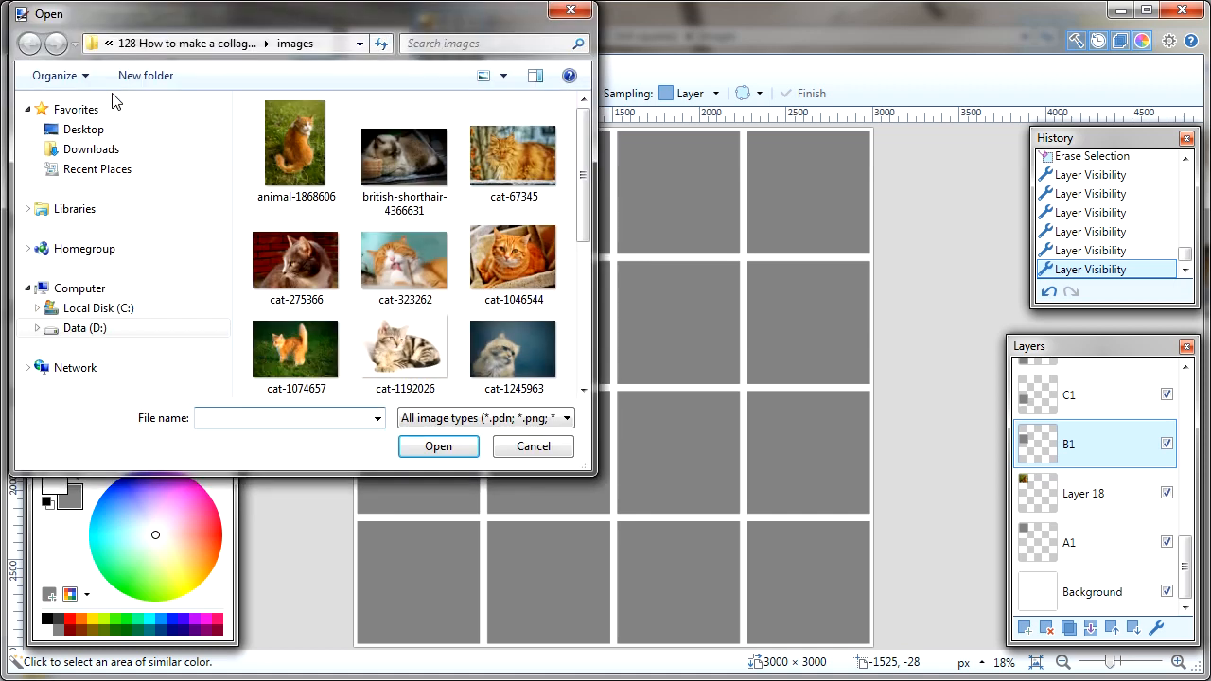
click(409, 165)
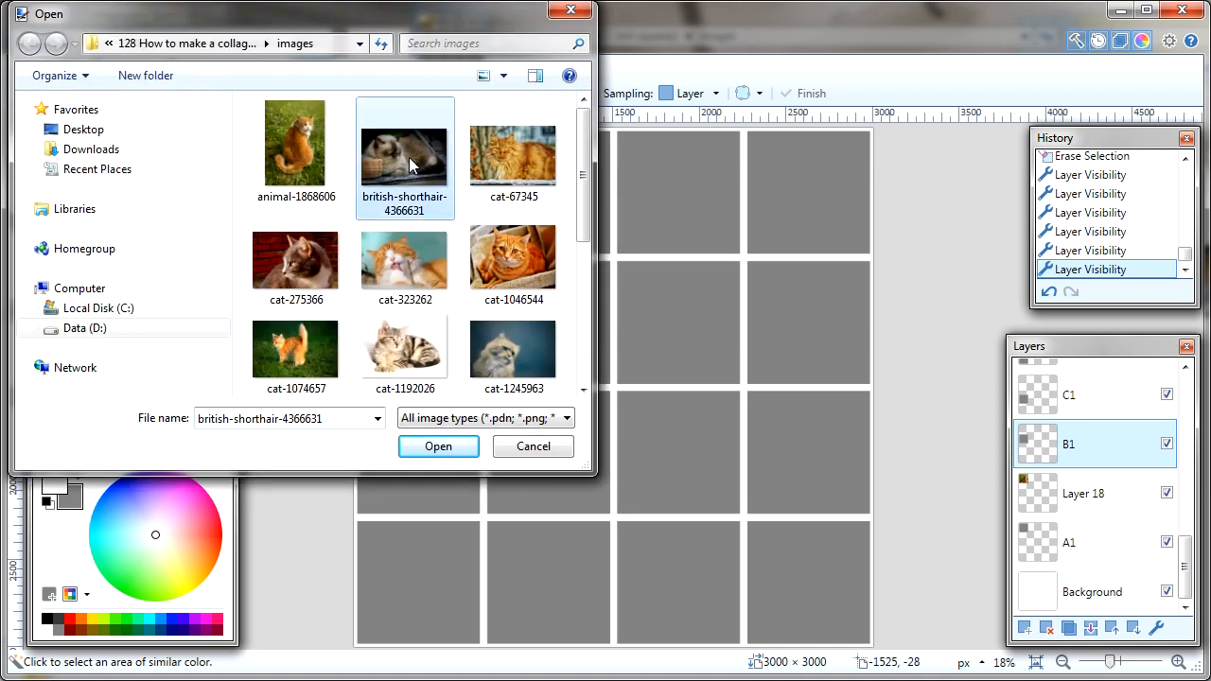
click(438, 448)
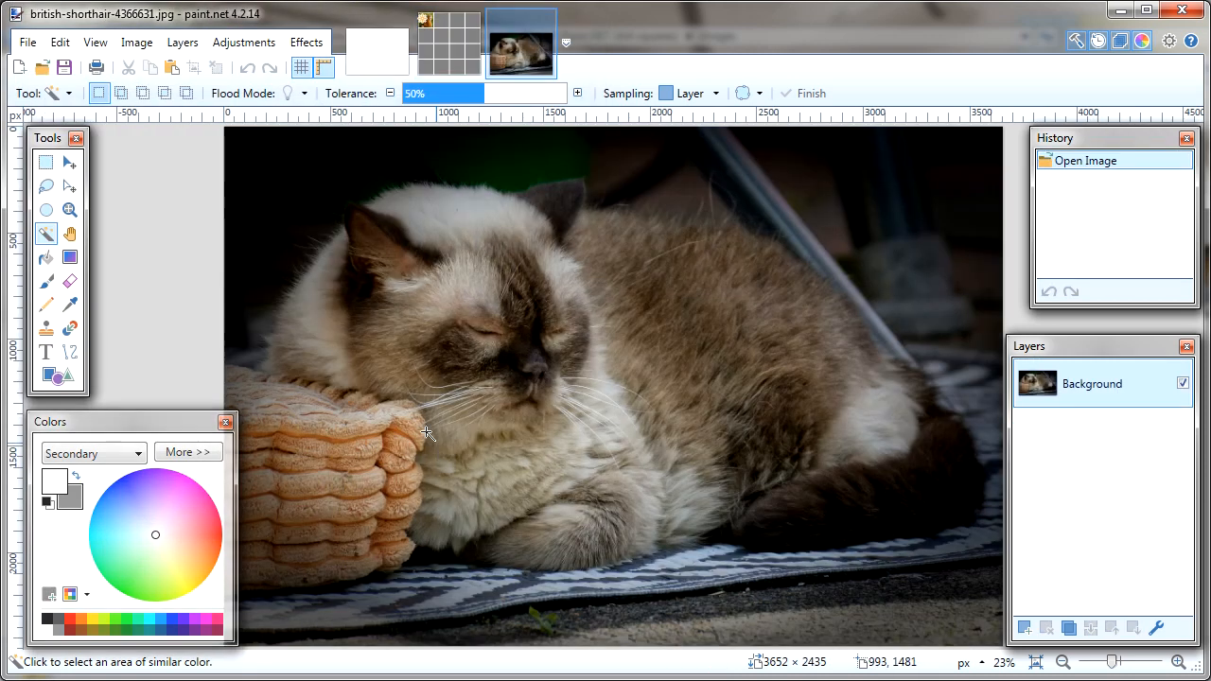
Copy the entire british-shorthair photo to the clipboard and close that image to return to the collage
click(60, 42)
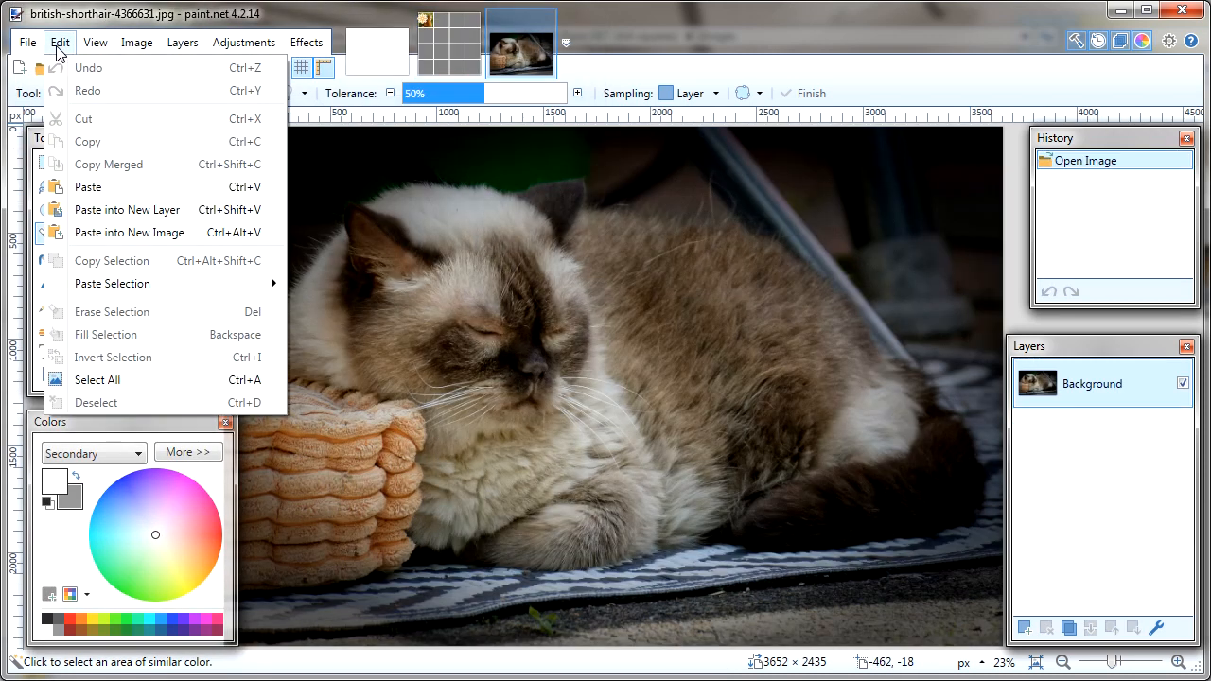
click(190, 379)
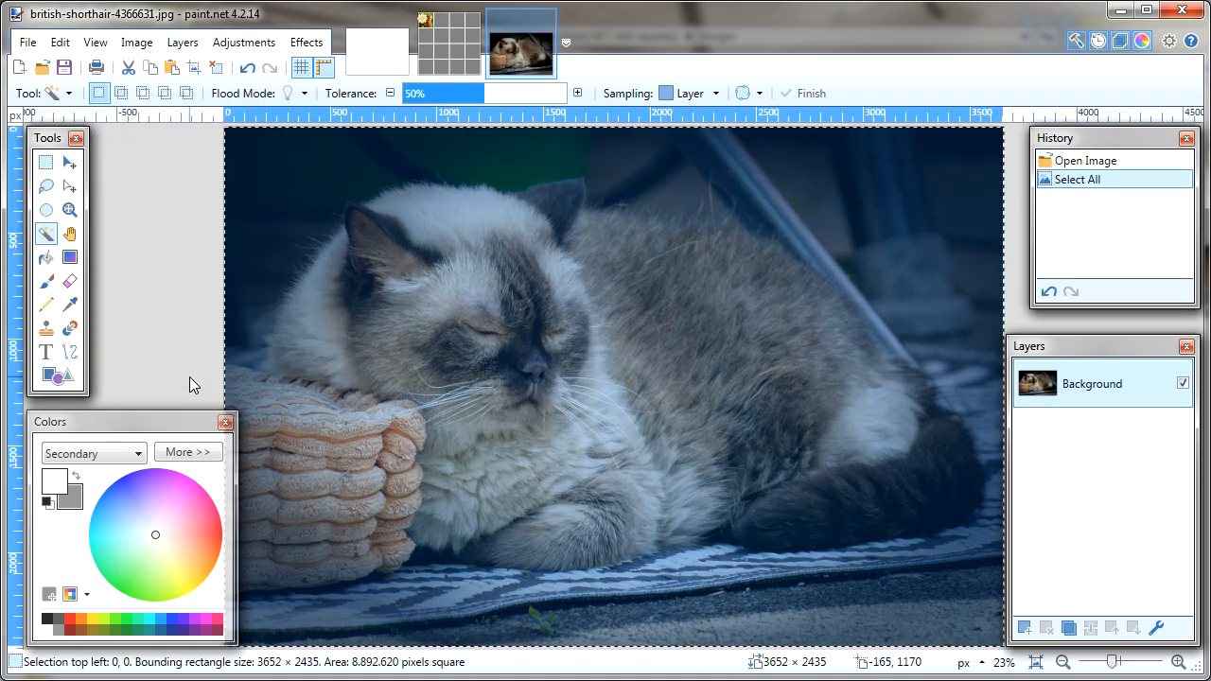
click(60, 42)
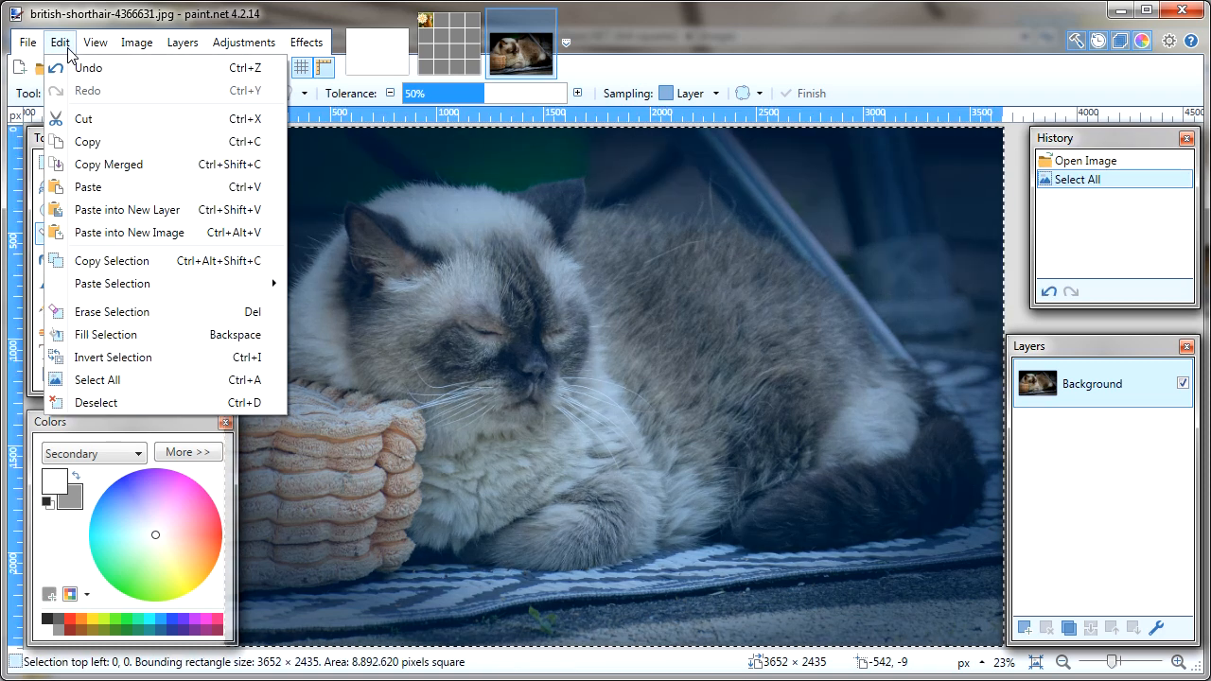
click(188, 143)
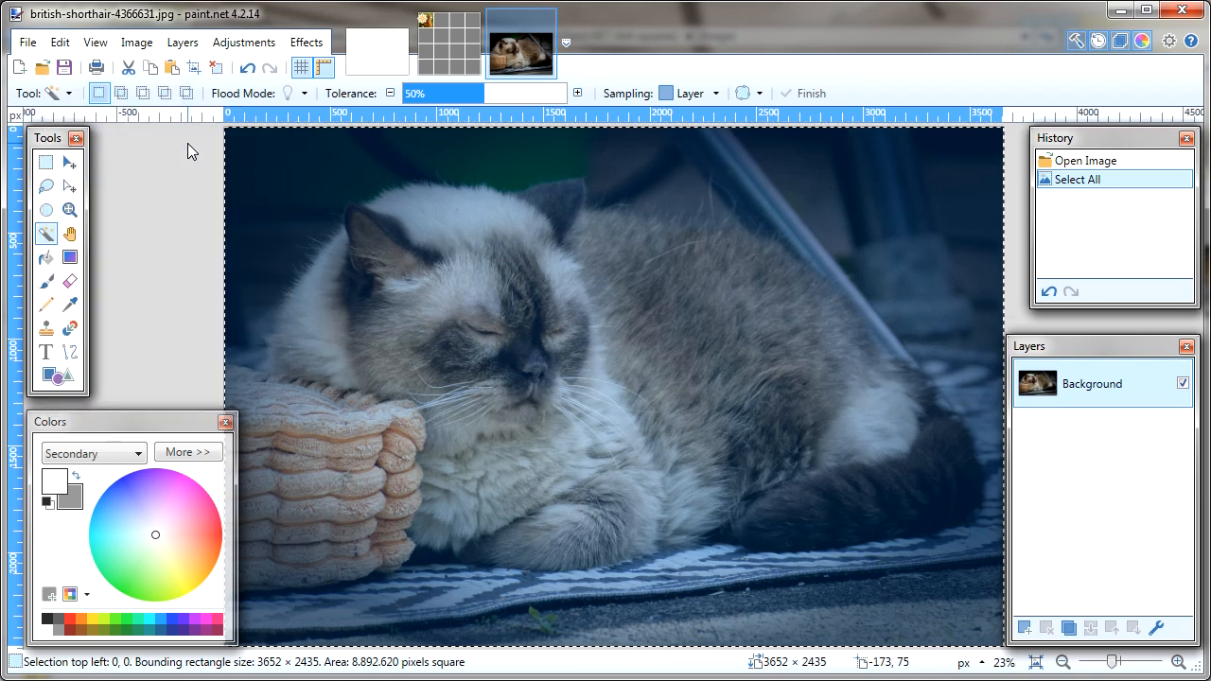
click(546, 21)
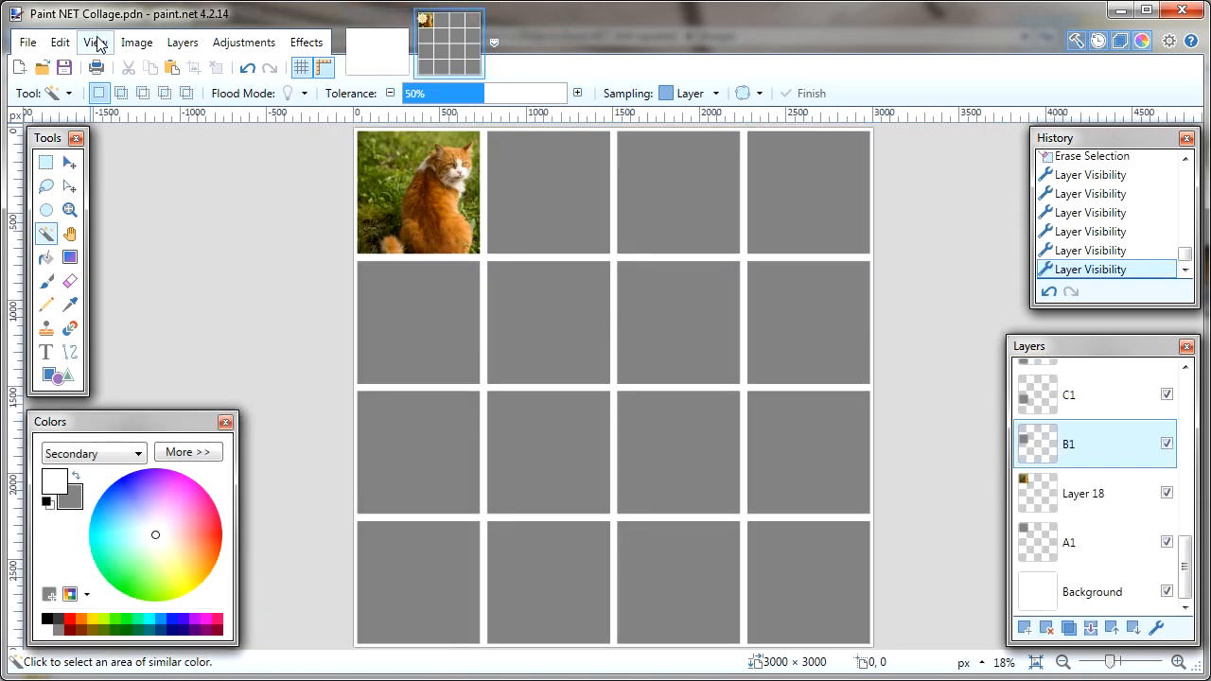
Paste the copied photo into a new layer above B1, keeping the canvas size
click(59, 43)
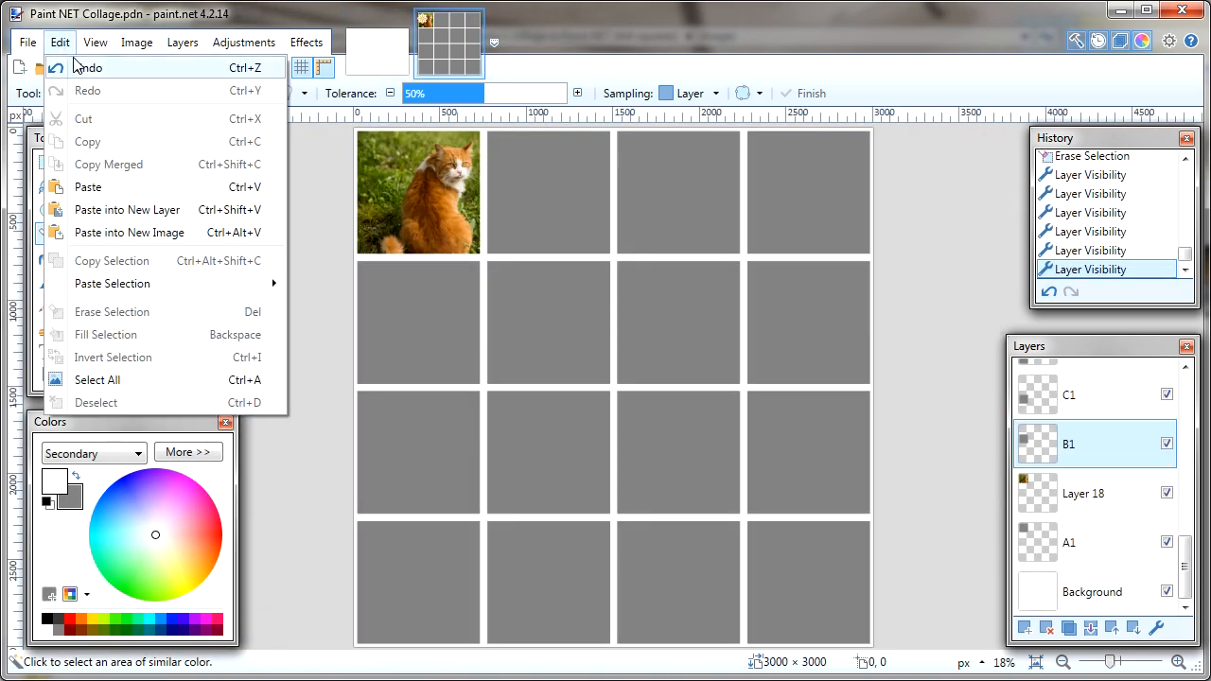
click(194, 210)
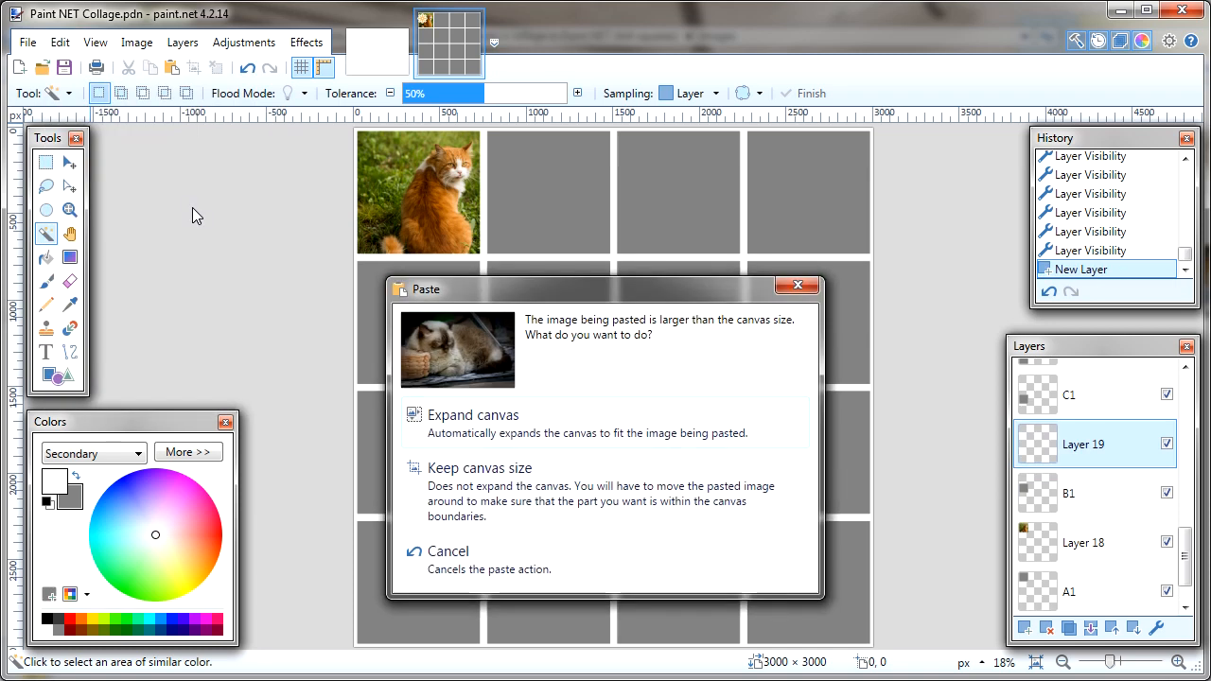
click(743, 502)
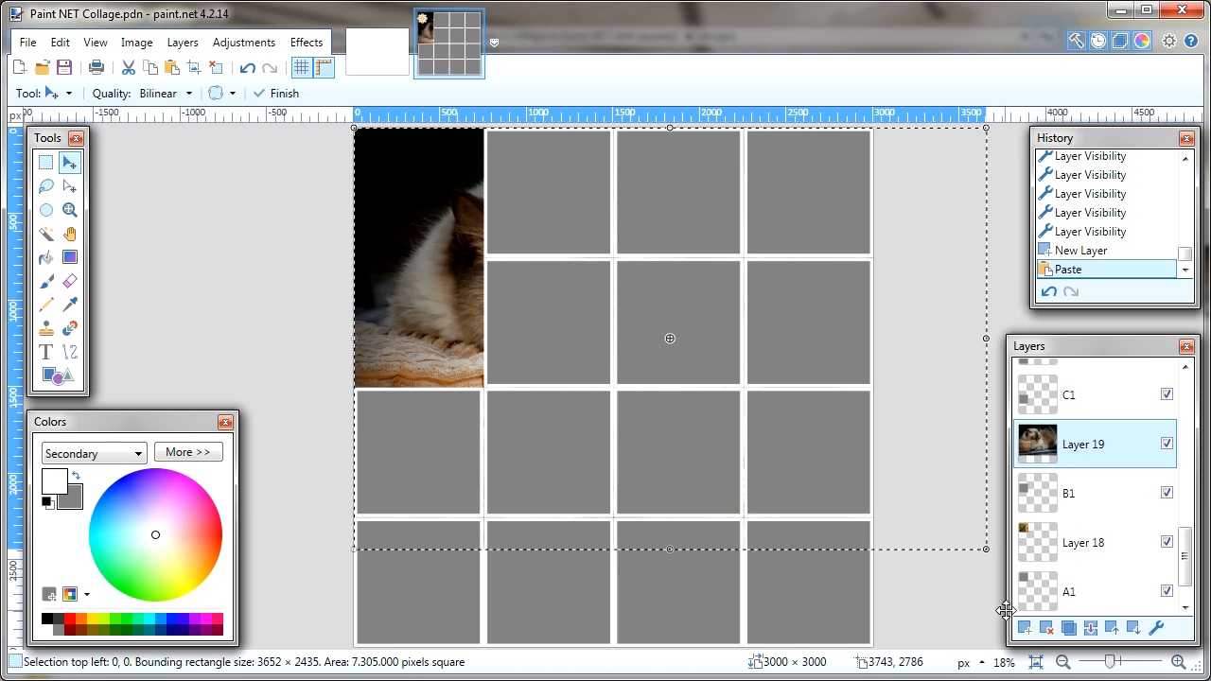
Scale the pasted photo down proportionally to about 1274 × 849 px so it covers the B1 square with the cat's face inside, and deselect
drag(992, 560, 801, 416)
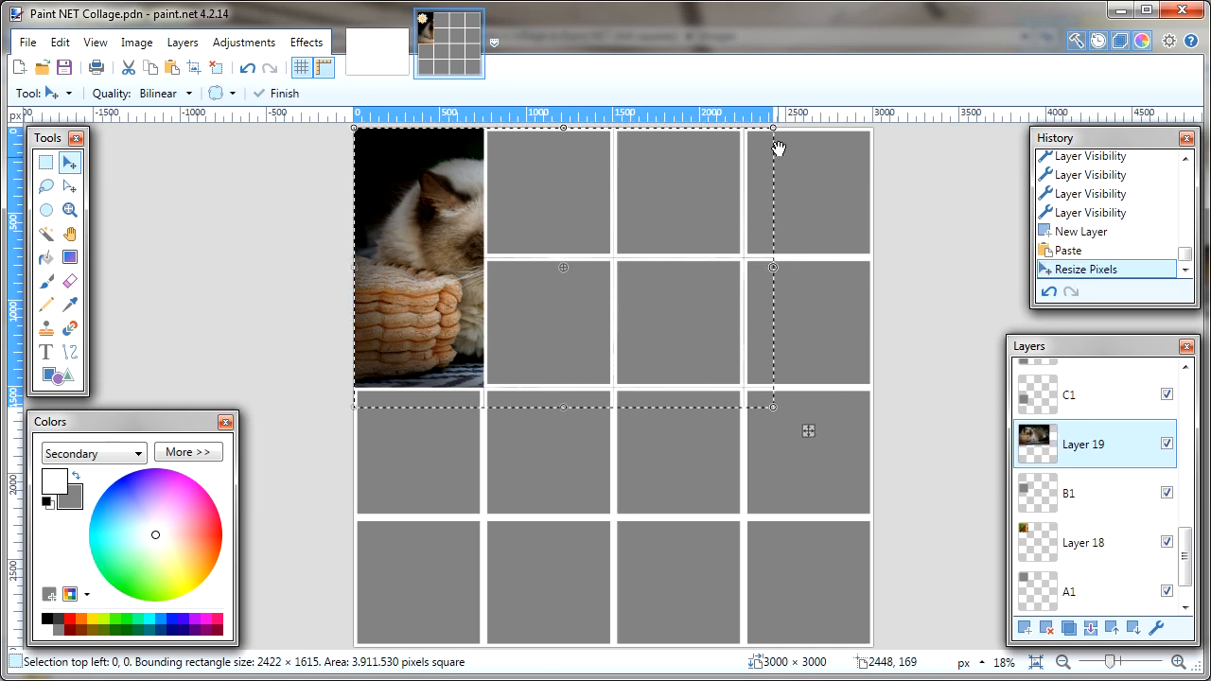
drag(775, 135, 619, 260)
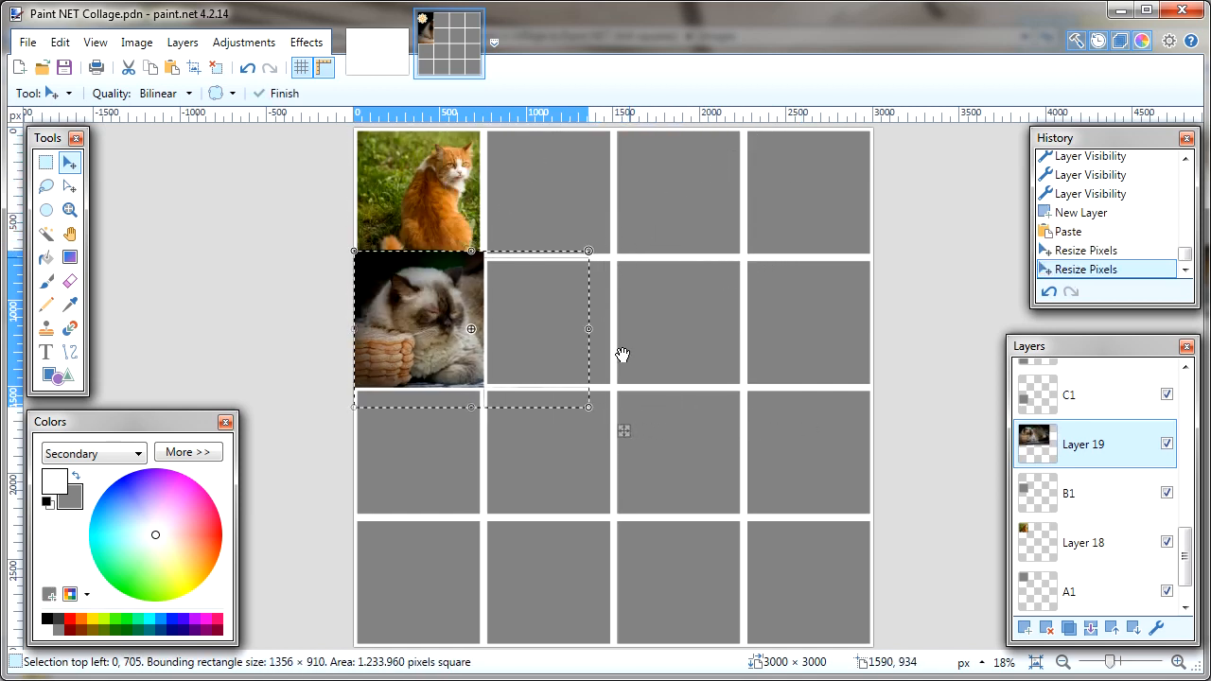
drag(594, 422, 569, 407)
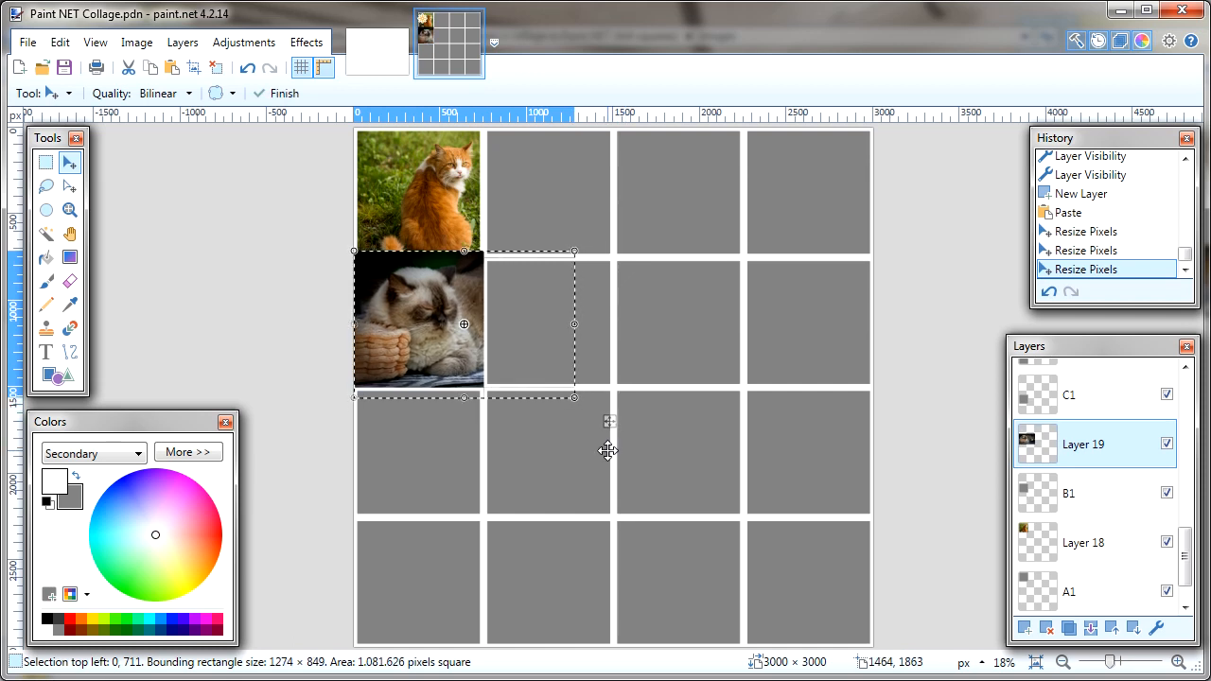
key(ctrl+d)
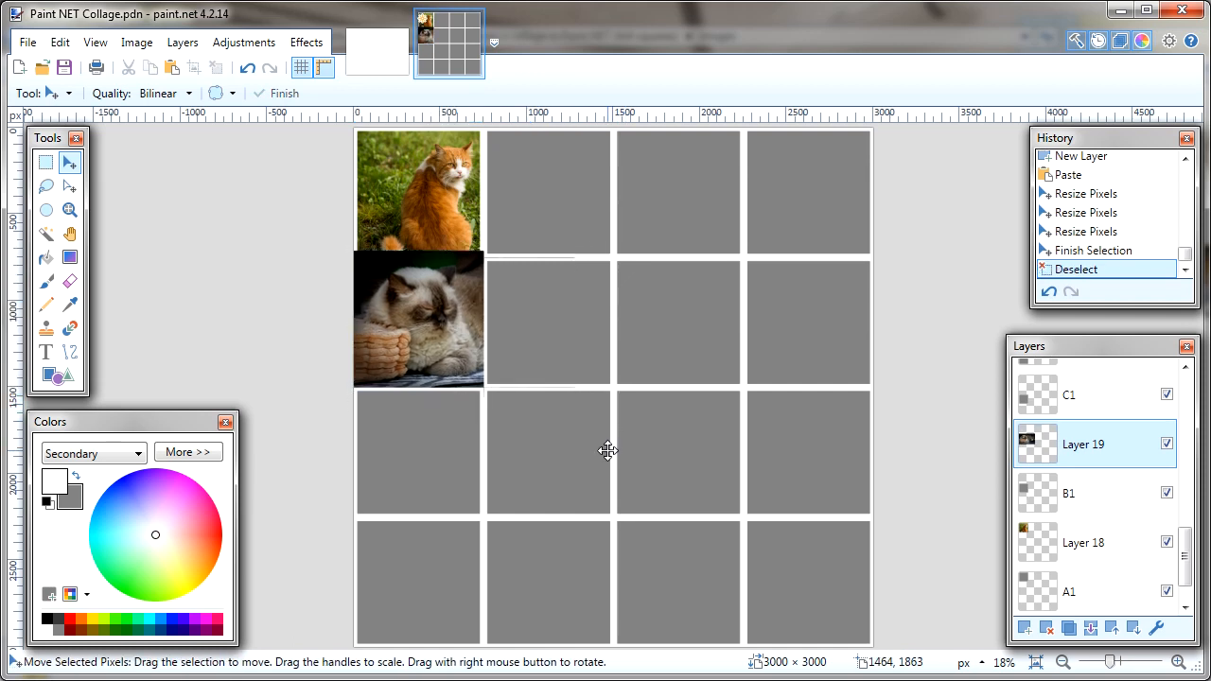
Hide Layer 19 and select the gray B1 square with the Magic Wand on layer B1
click(1067, 497)
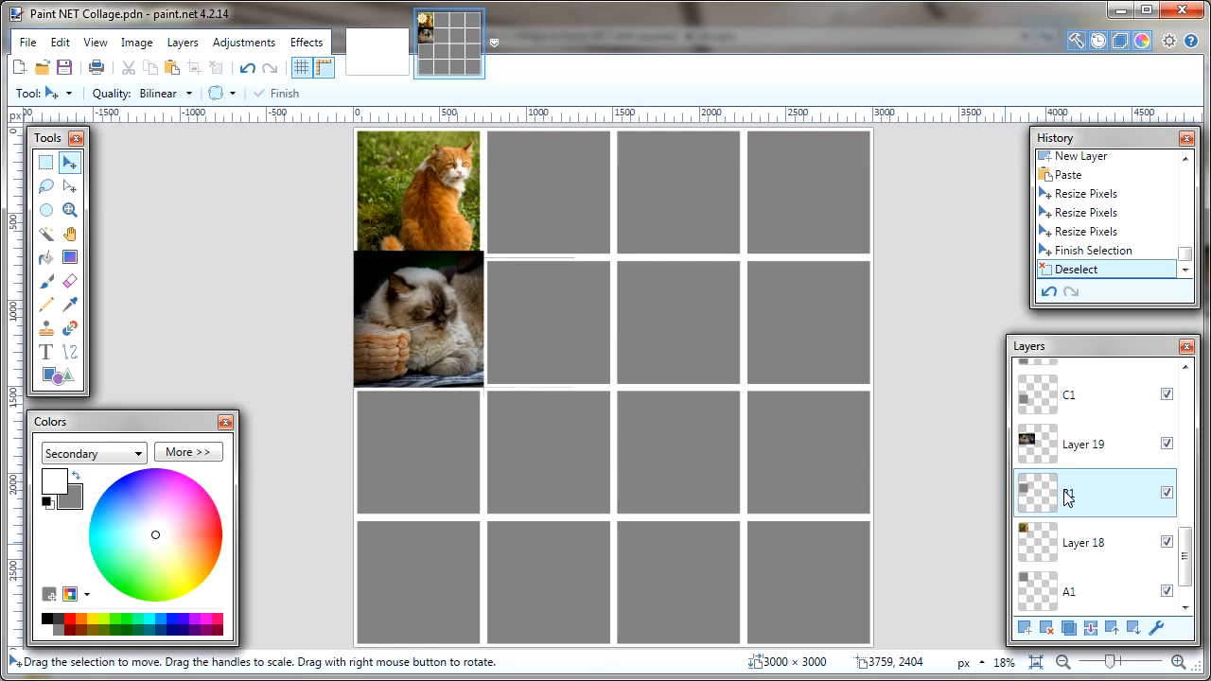
click(1166, 444)
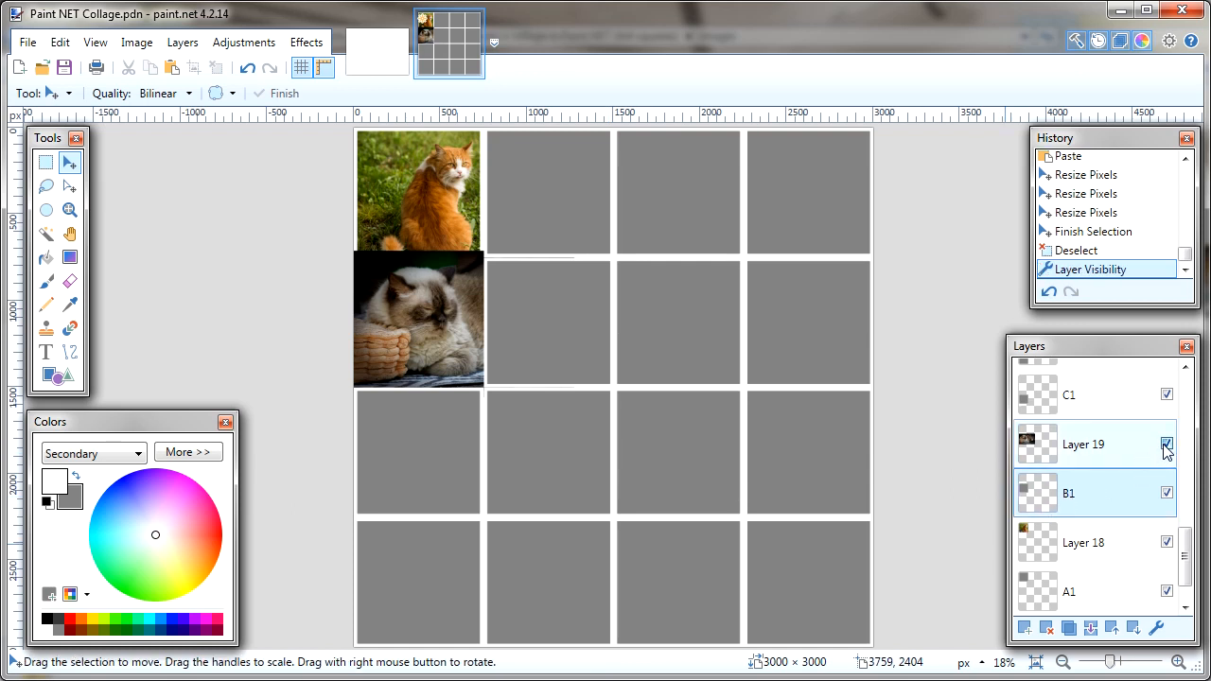
click(46, 237)
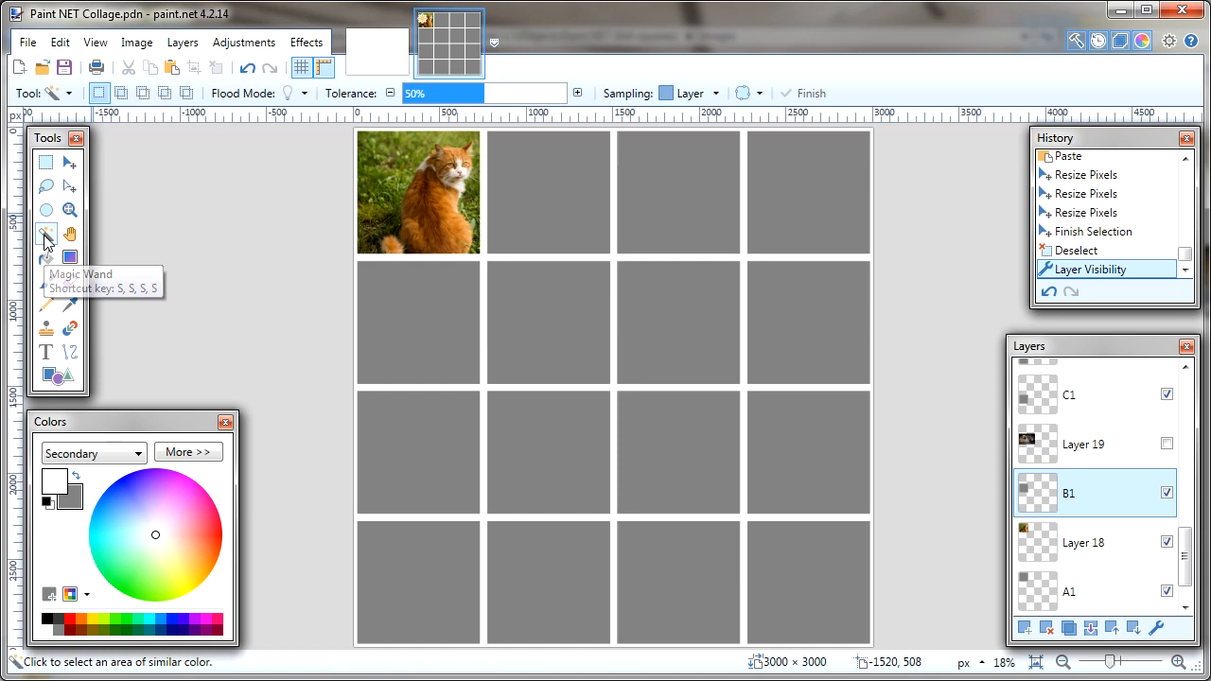
click(409, 330)
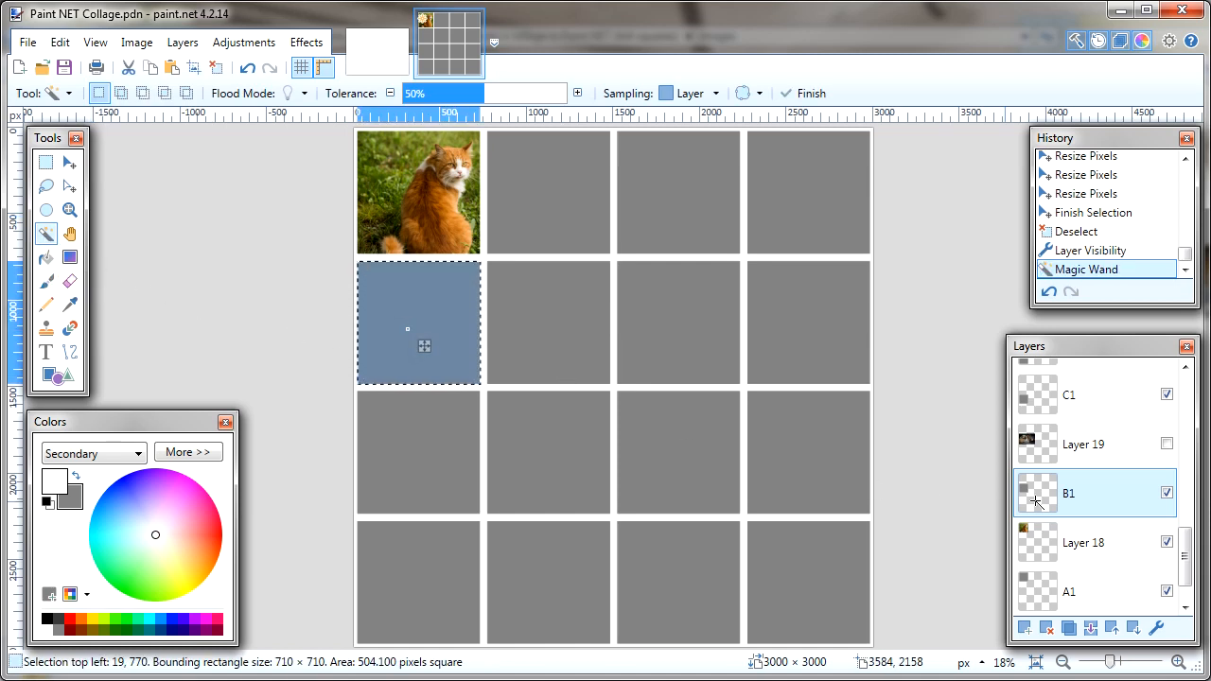
Show and select Layer 19, invert the B1 selection, and erase the photo outside the square
click(1166, 444)
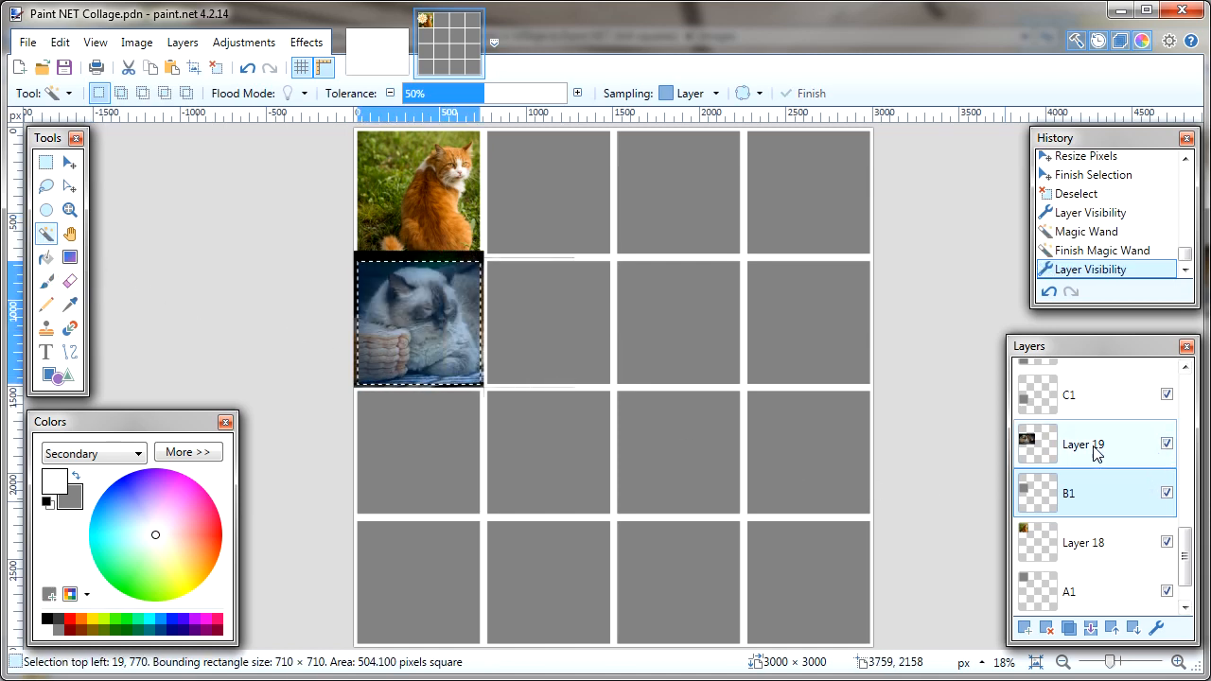
click(1059, 454)
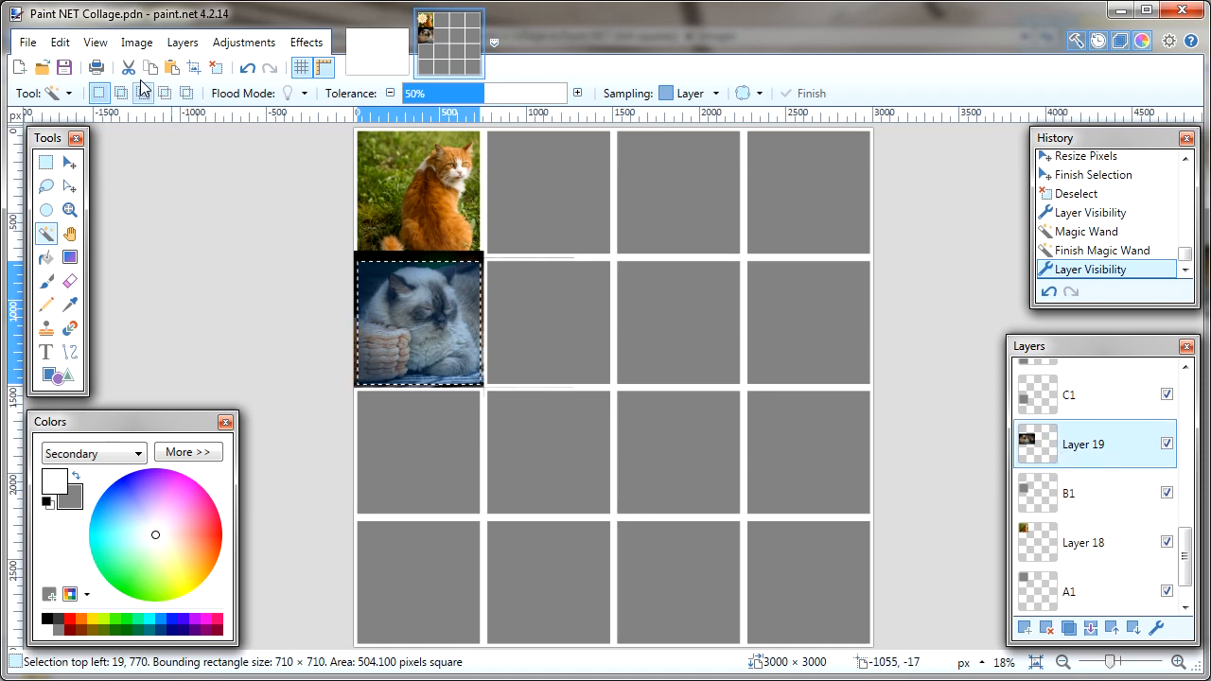
click(61, 43)
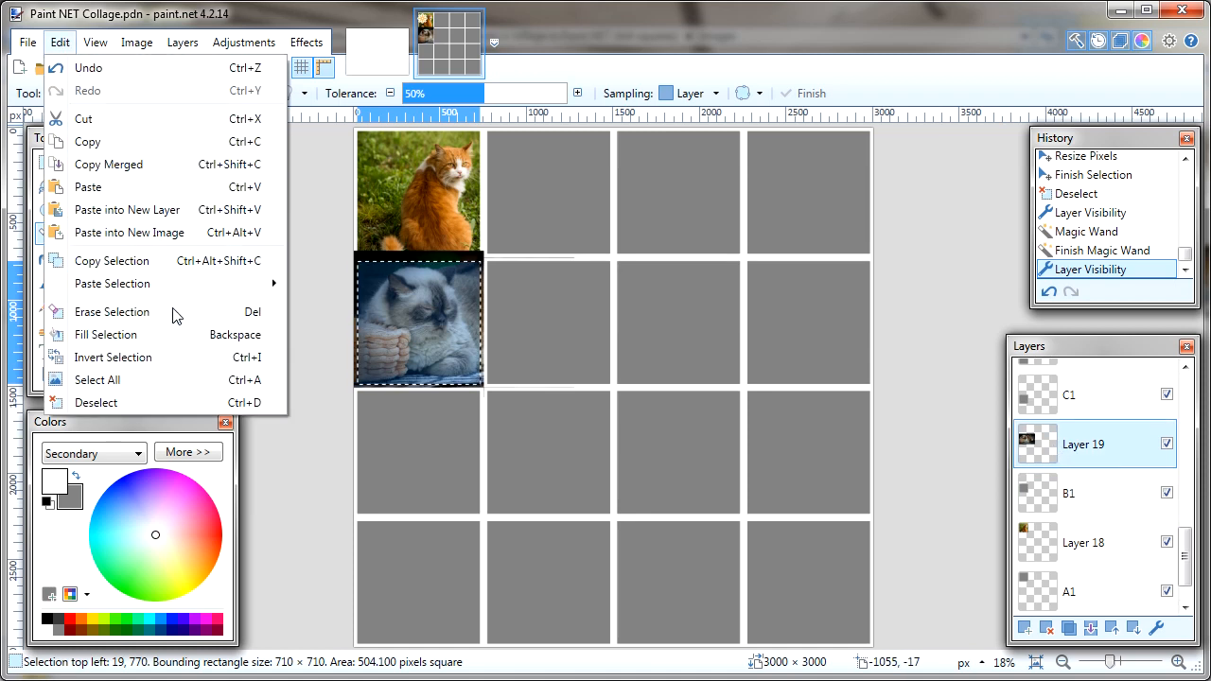
click(183, 359)
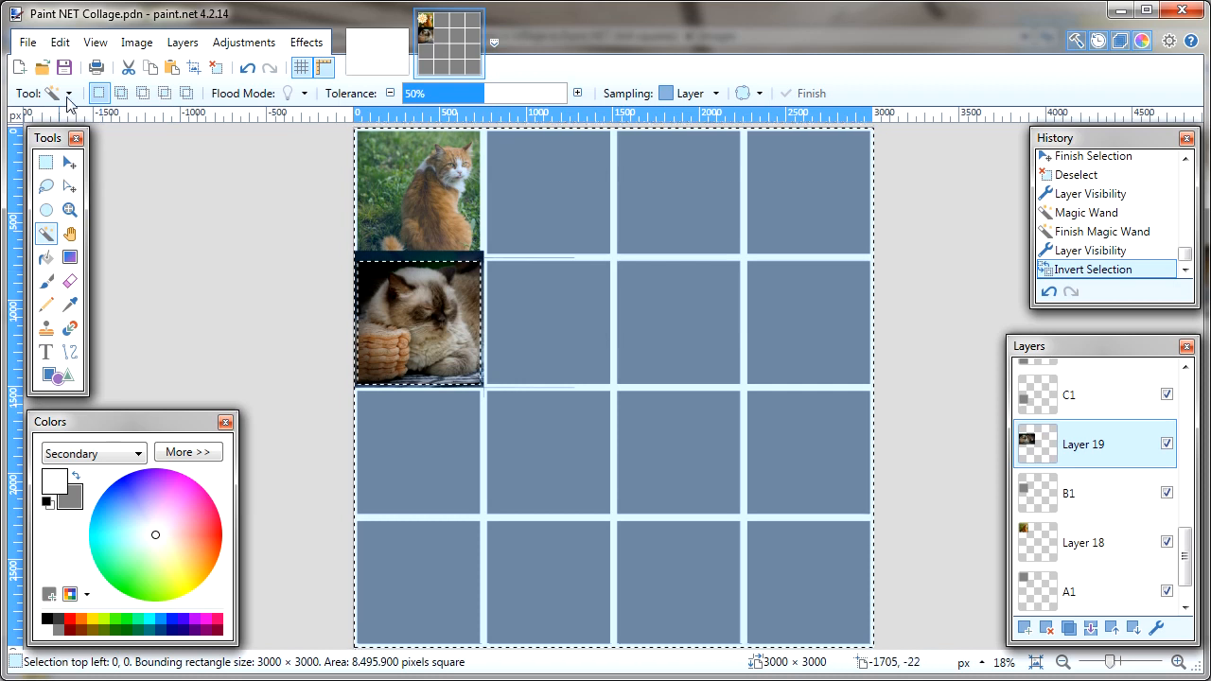
click(61, 43)
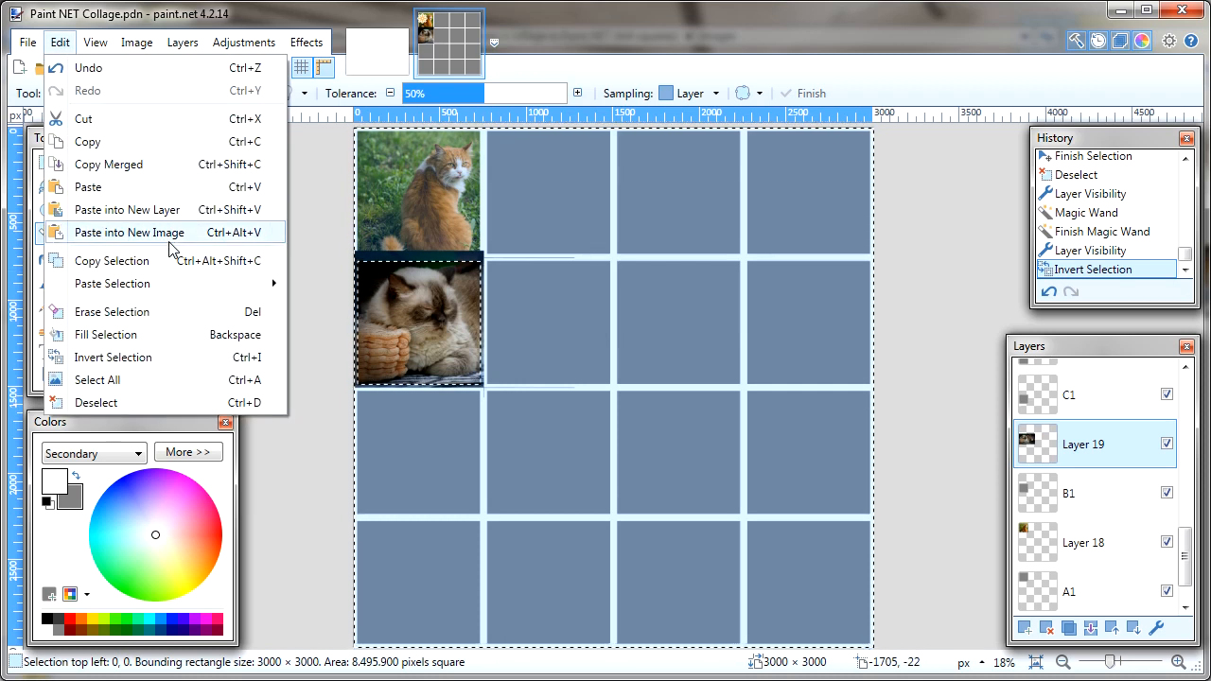
click(180, 312)
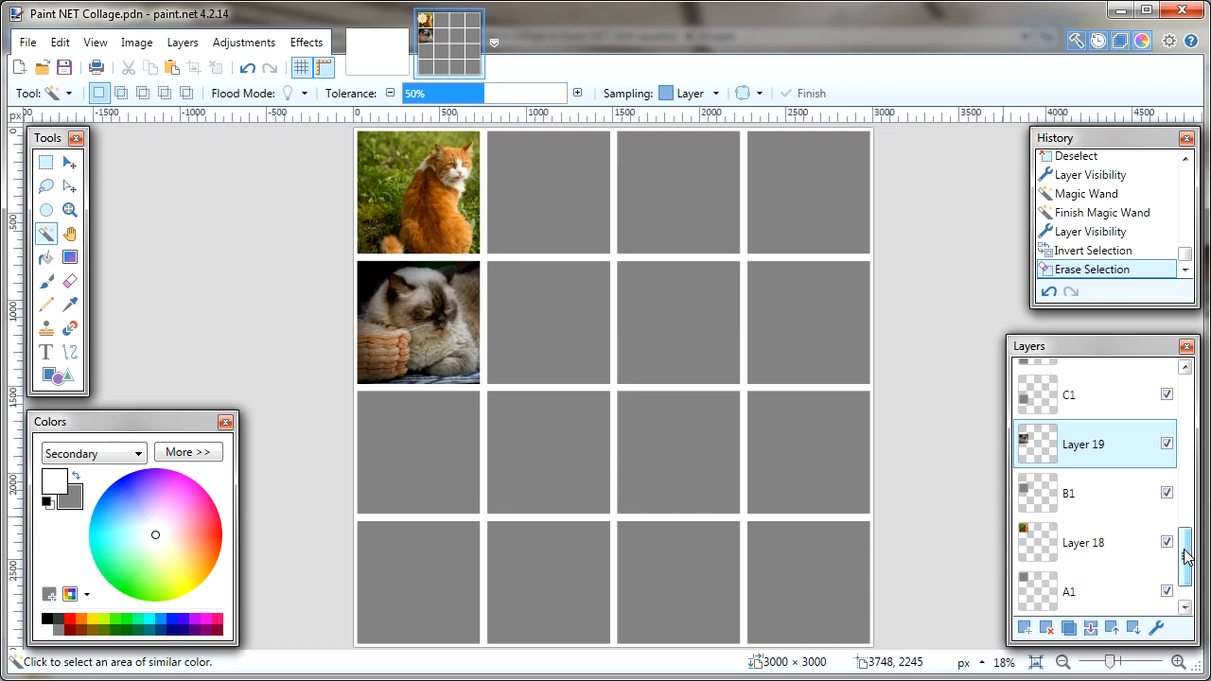
Select layer C1 and toggle its visibility off and on to check which square it holds
drag(1187, 556, 1169, 527)
click(1135, 510)
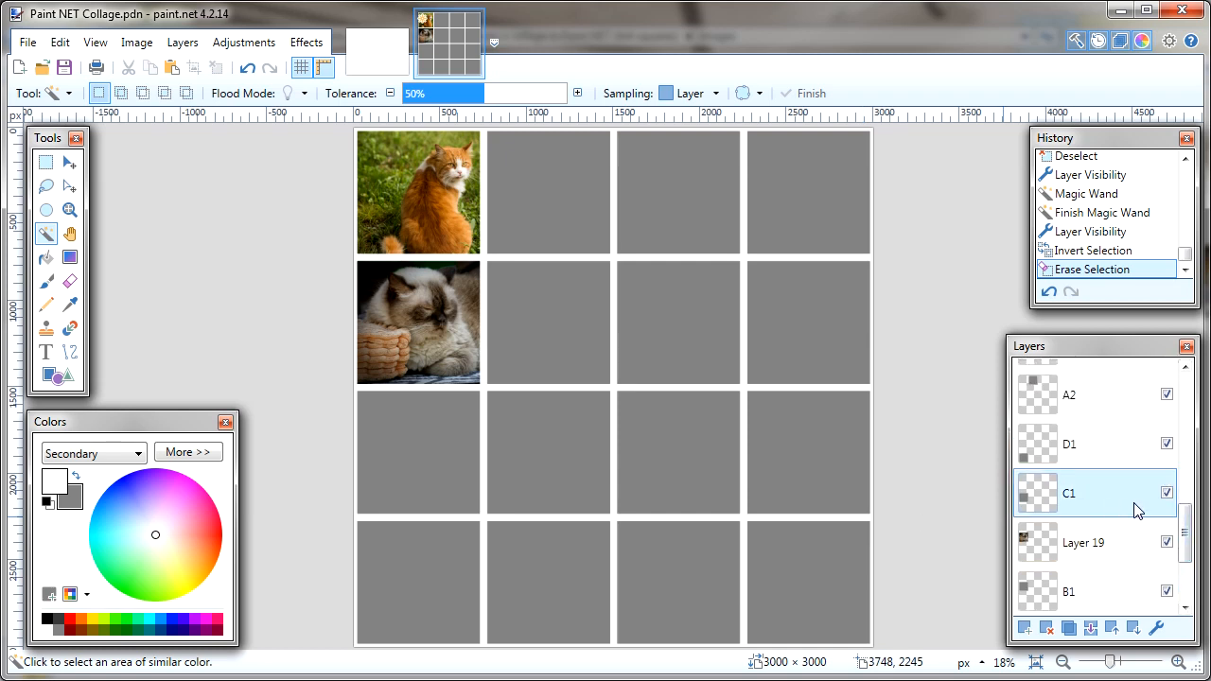
click(1167, 494)
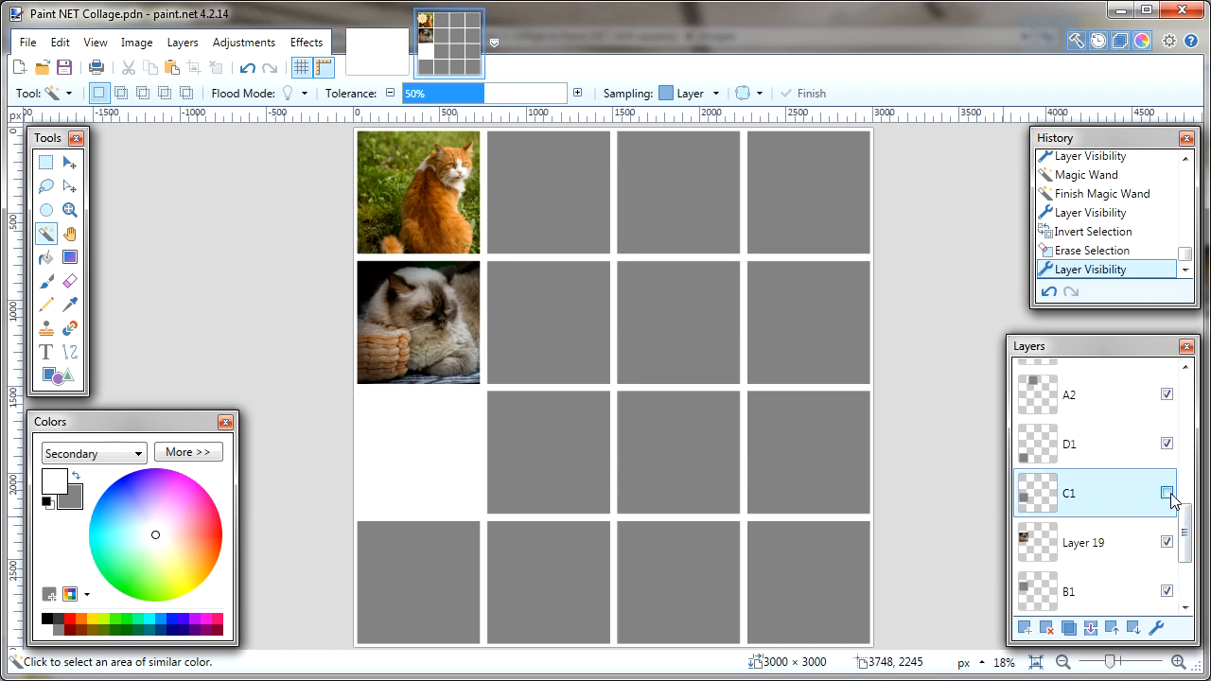
click(1167, 493)
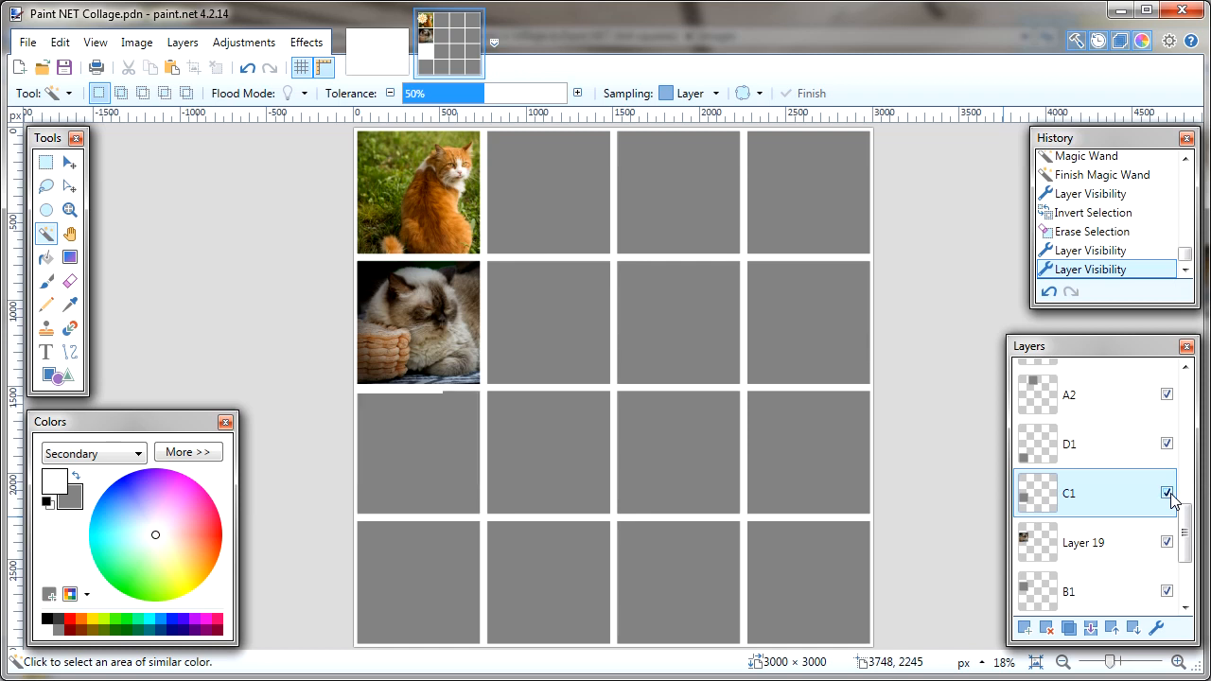
Open the cat-67345 photo from the images folder
click(40, 68)
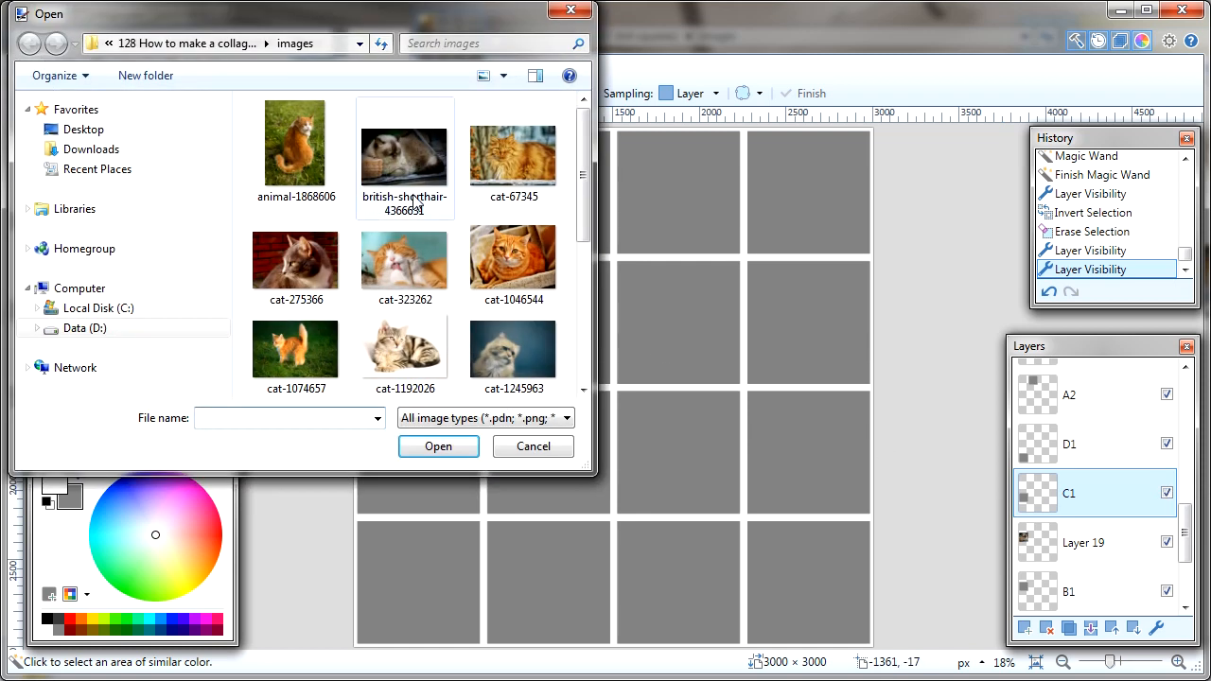
click(491, 173)
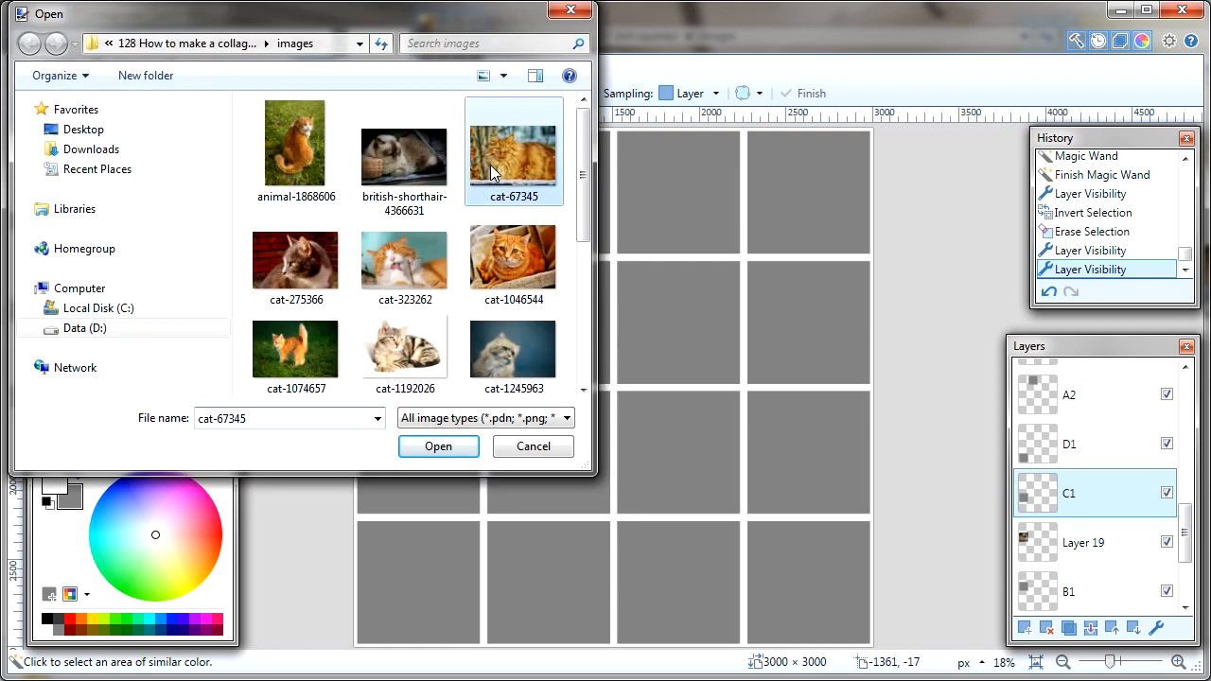
click(438, 447)
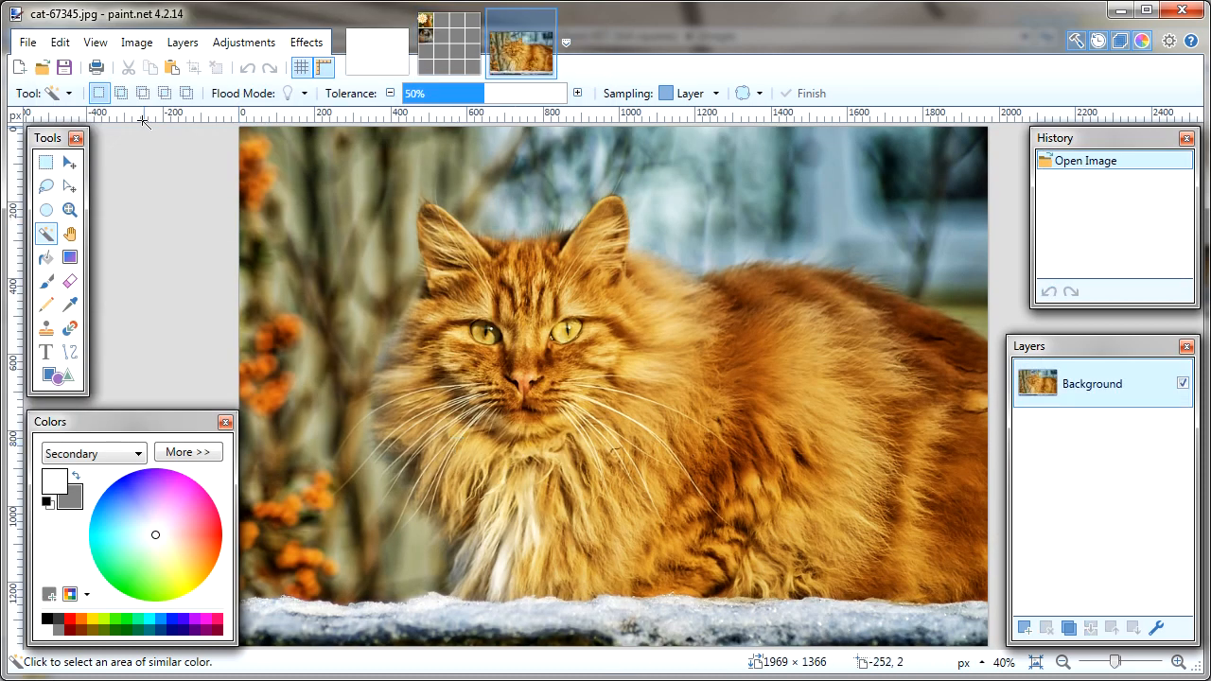
Copy the entire cat-67345 photo to the clipboard and close that image to return to the collage
click(59, 43)
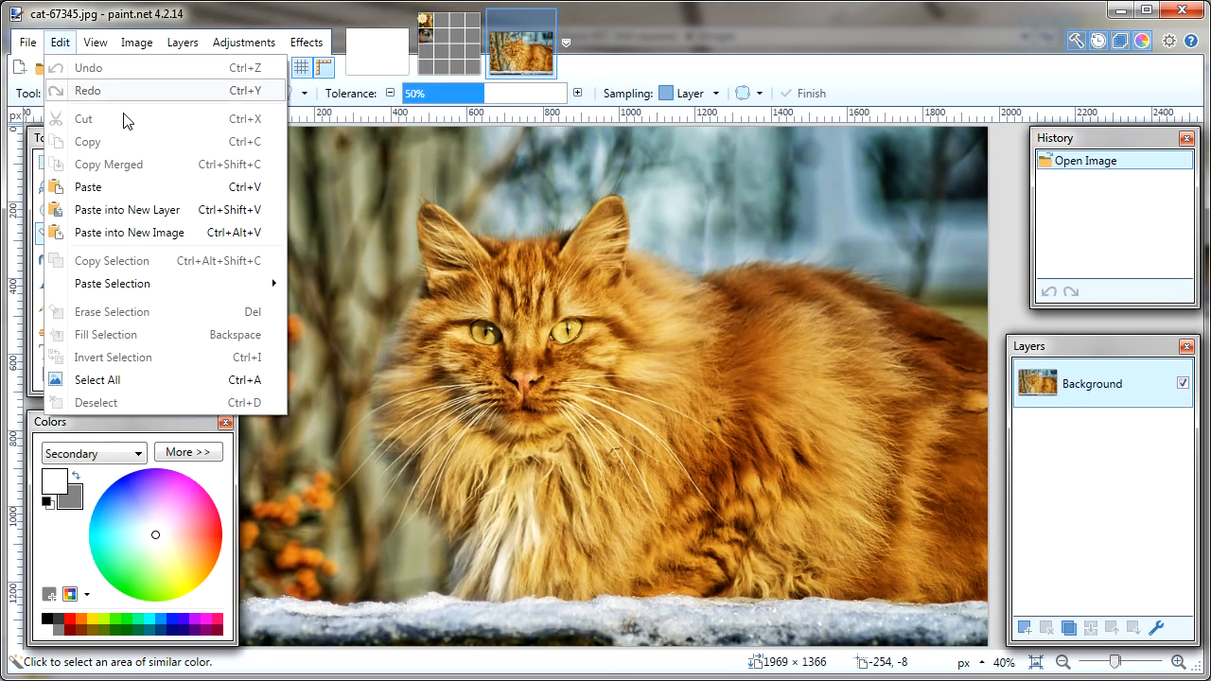
click(97, 380)
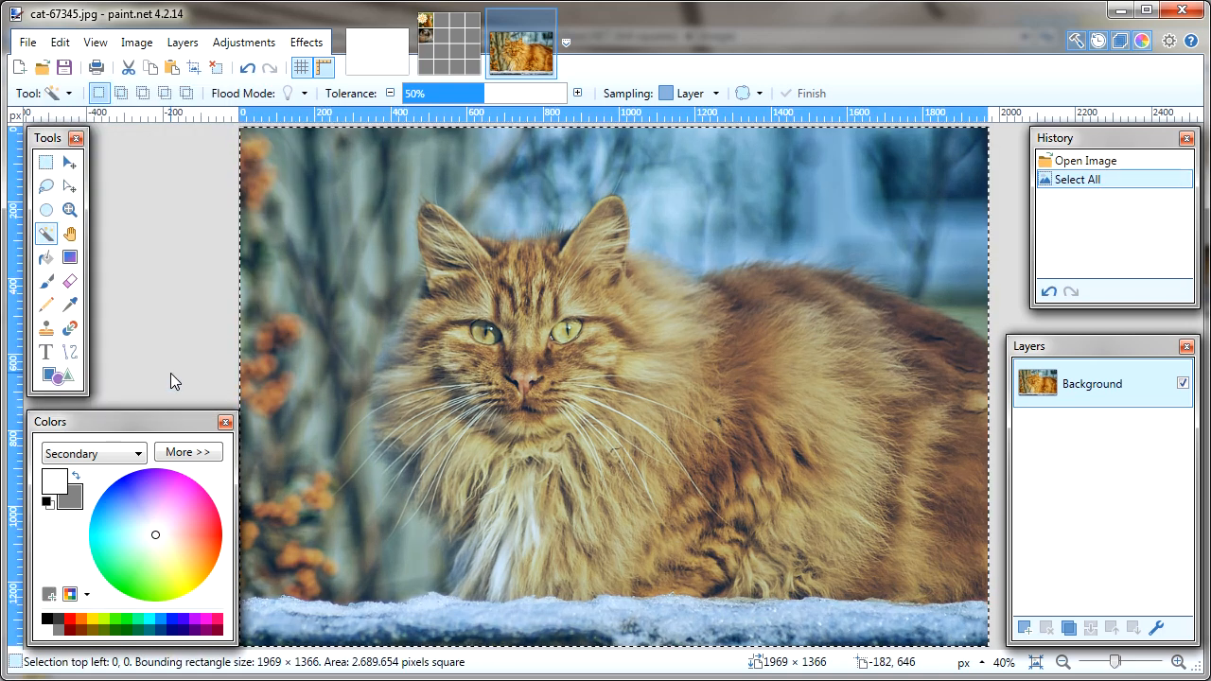
click(59, 43)
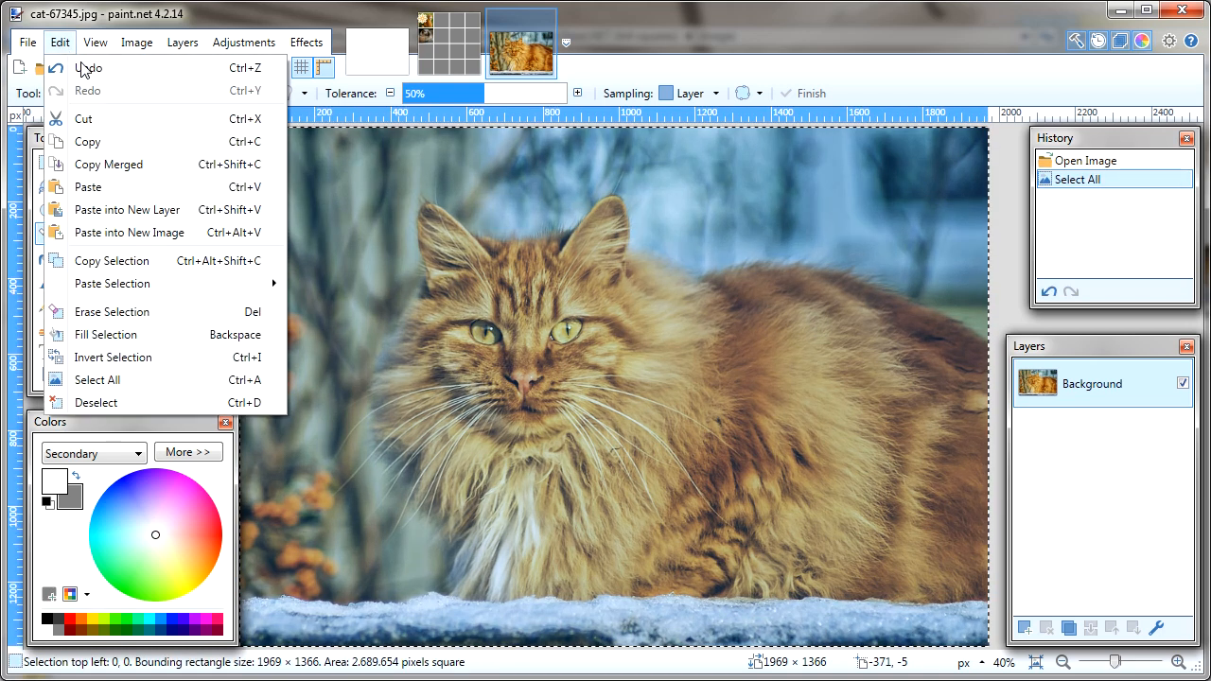
click(141, 147)
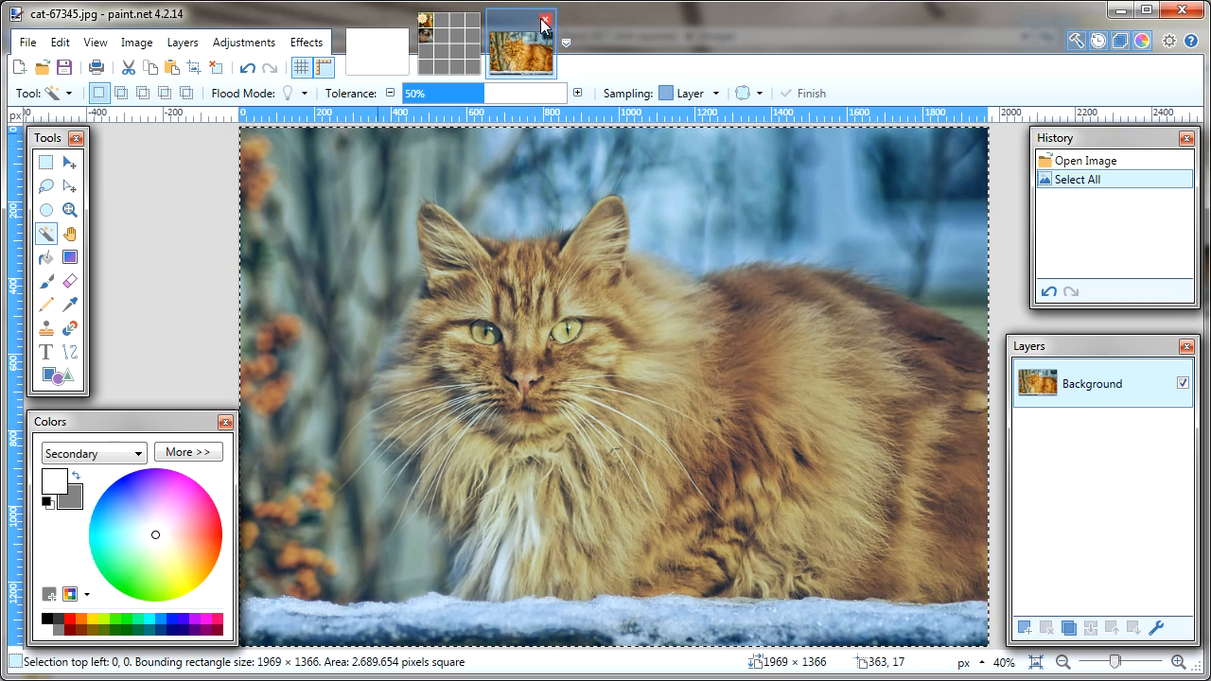
click(544, 19)
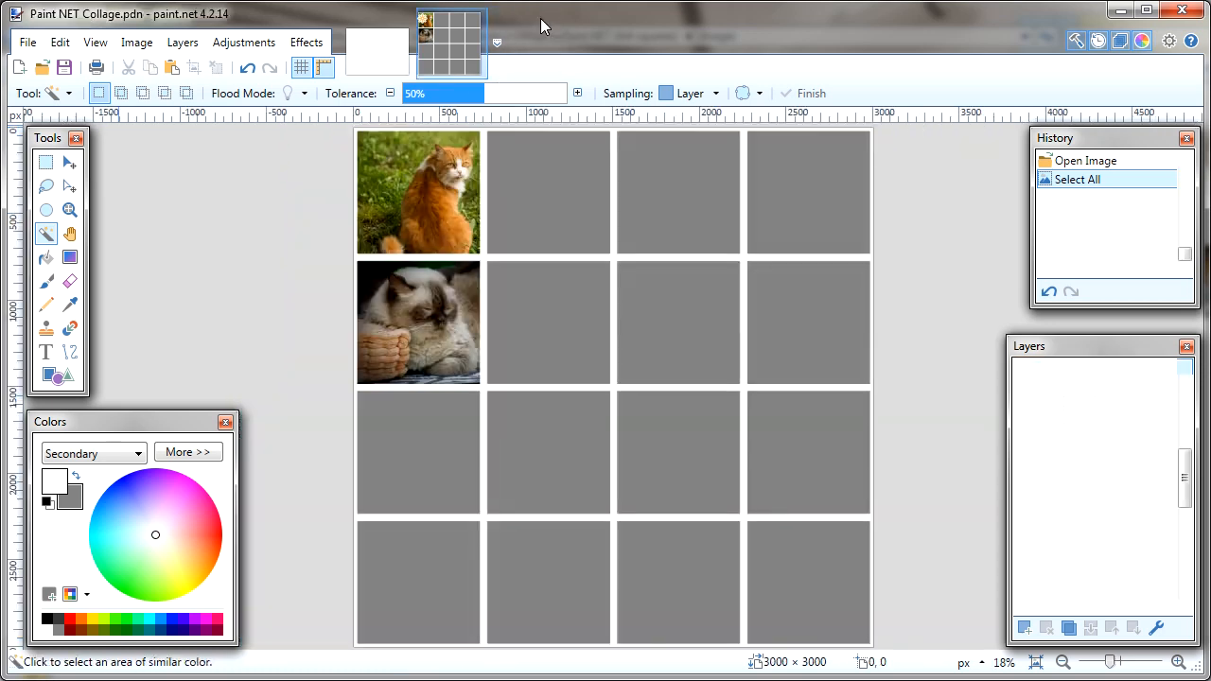
Paste the copied photo into a new layer above C1, scale it to about 1170 × 812 px over the C1 square, and deselect
click(60, 43)
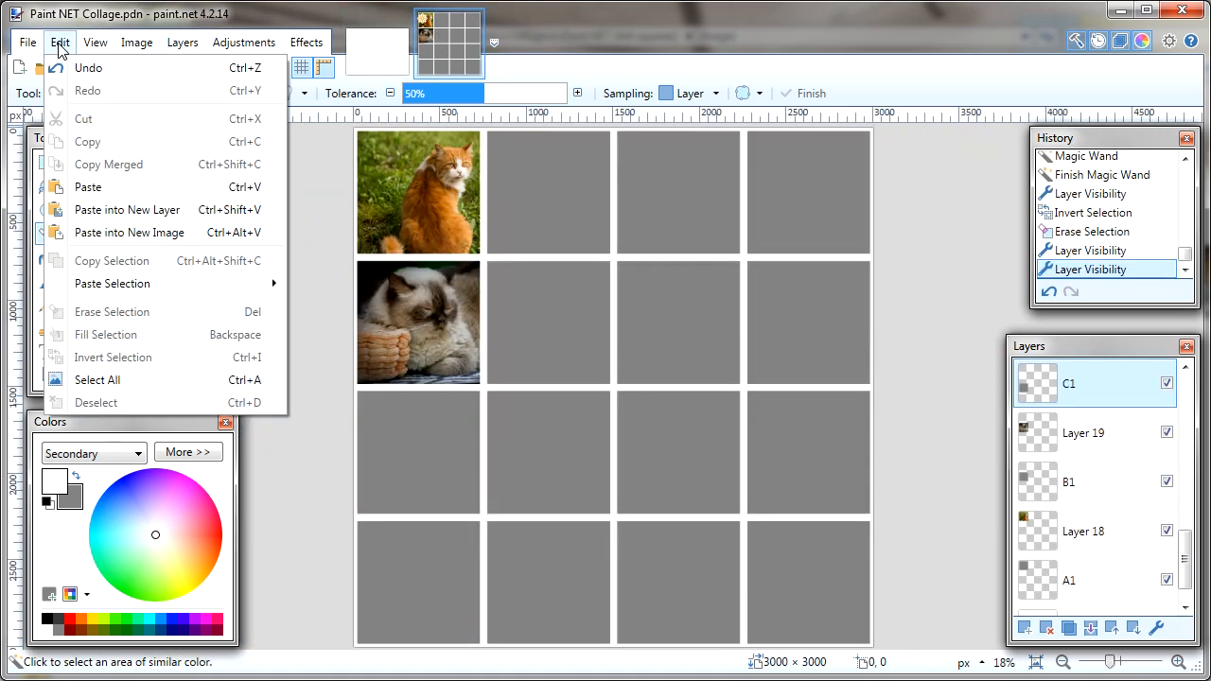
click(180, 212)
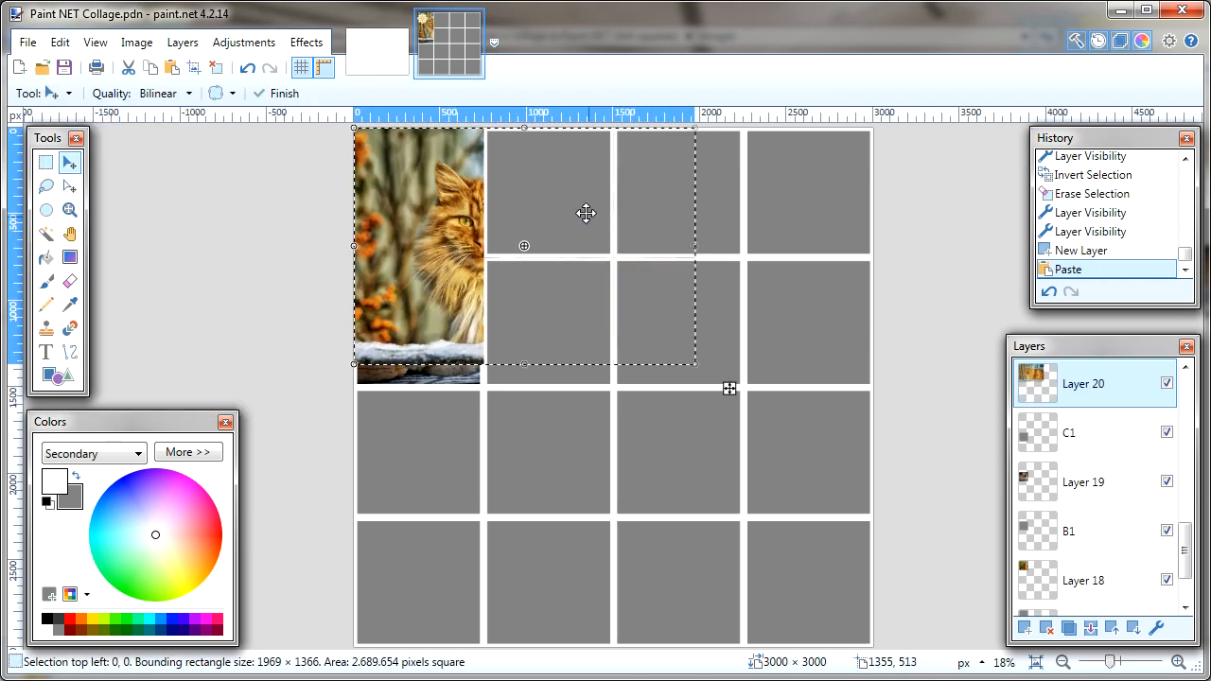
drag(575, 214, 557, 370)
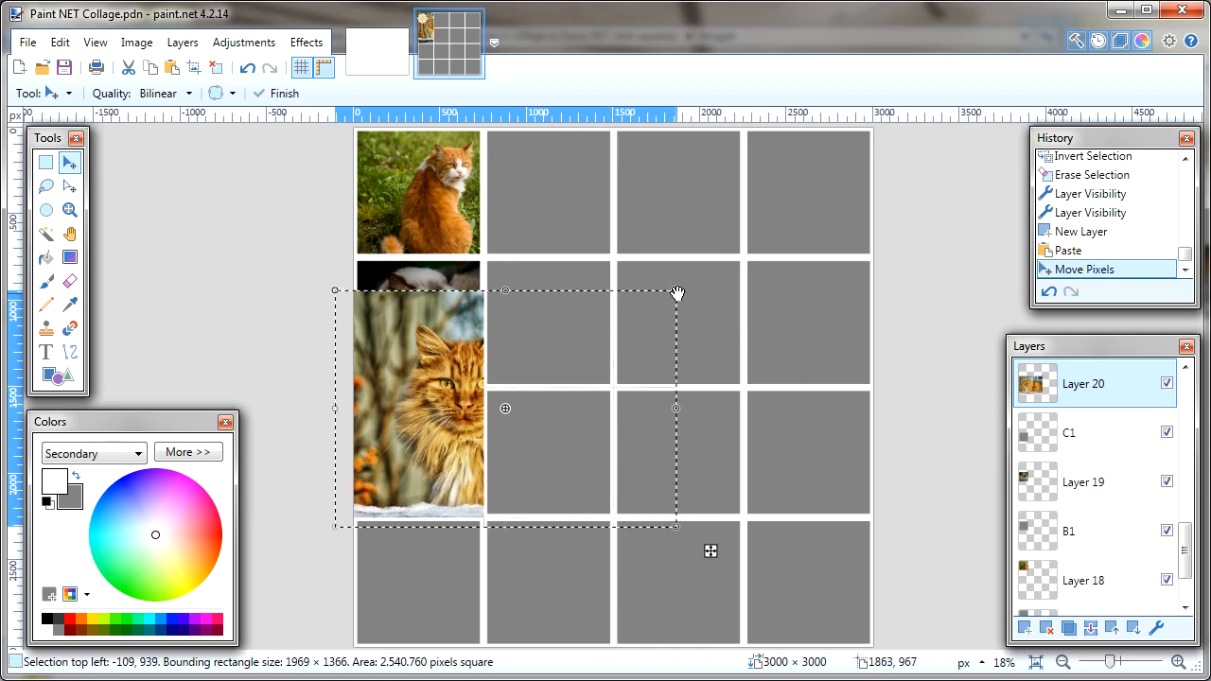
drag(674, 299, 586, 383)
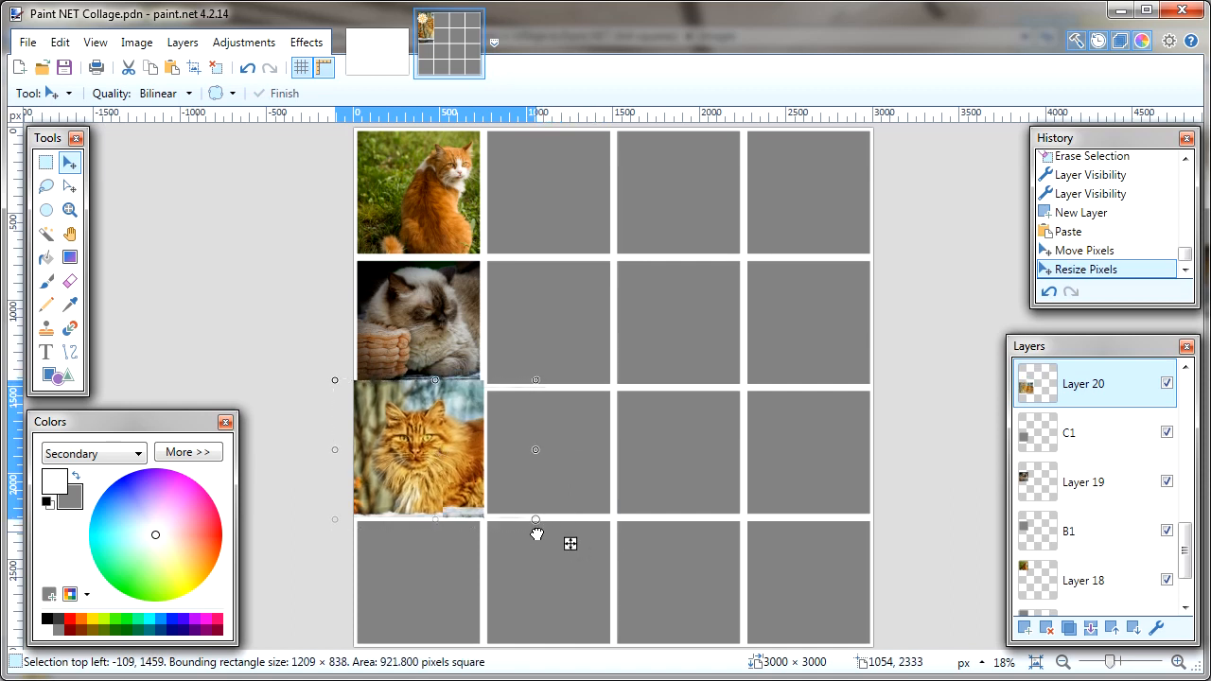
drag(536, 534, 544, 533)
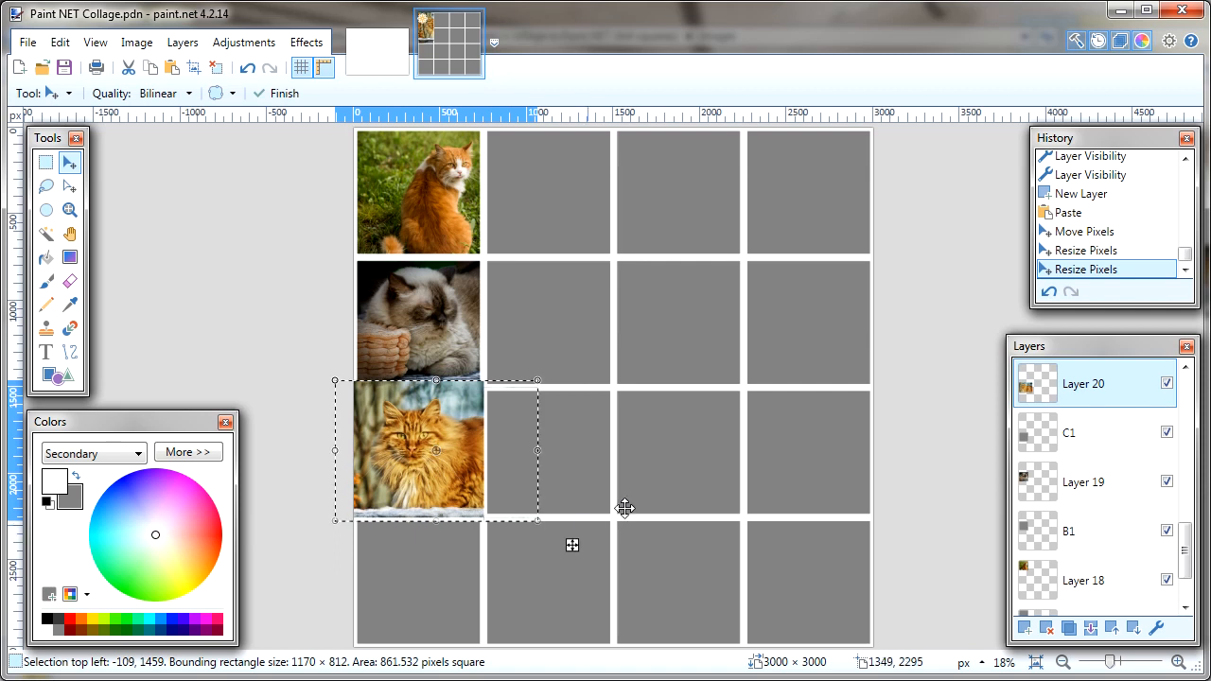
key(ctrl+d)
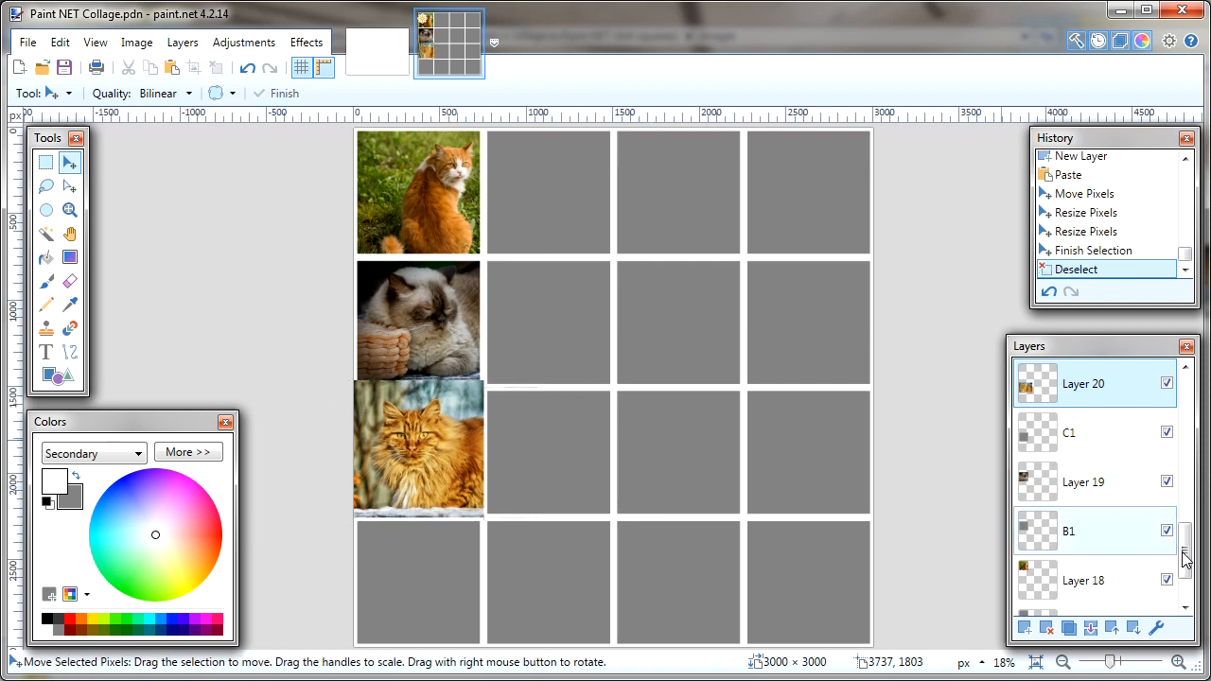
Hide Layer 20 and select the gray C1 square with the Magic Wand on layer C1
click(1167, 384)
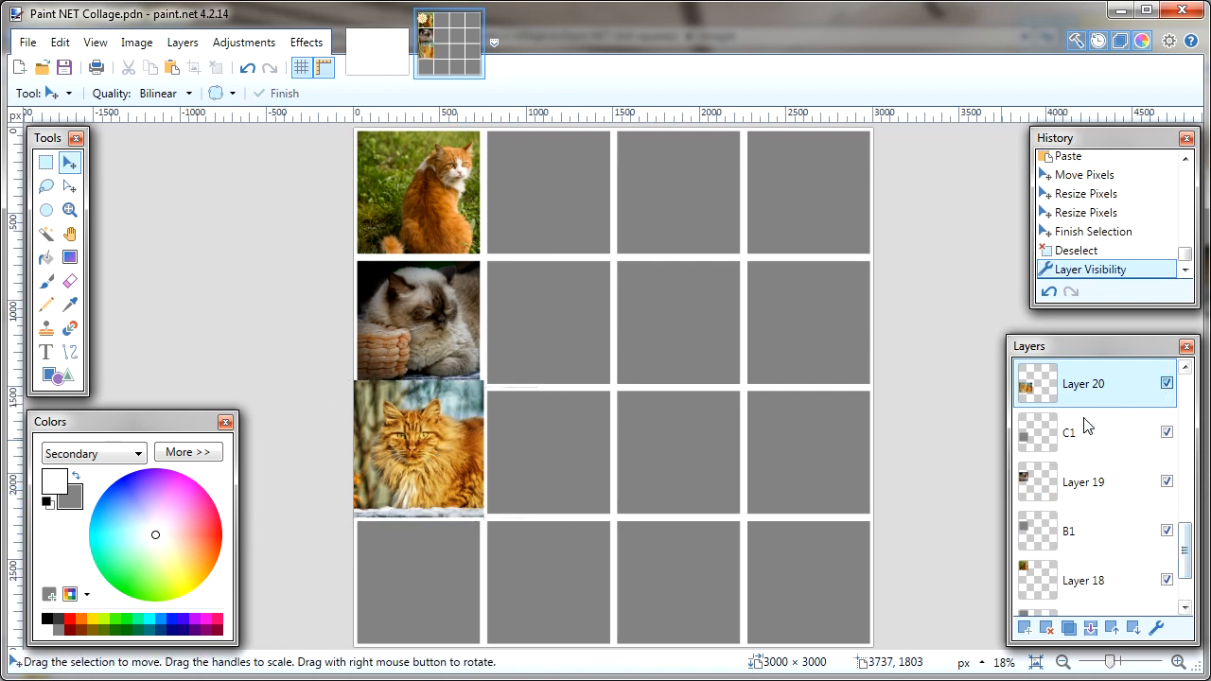
click(1031, 446)
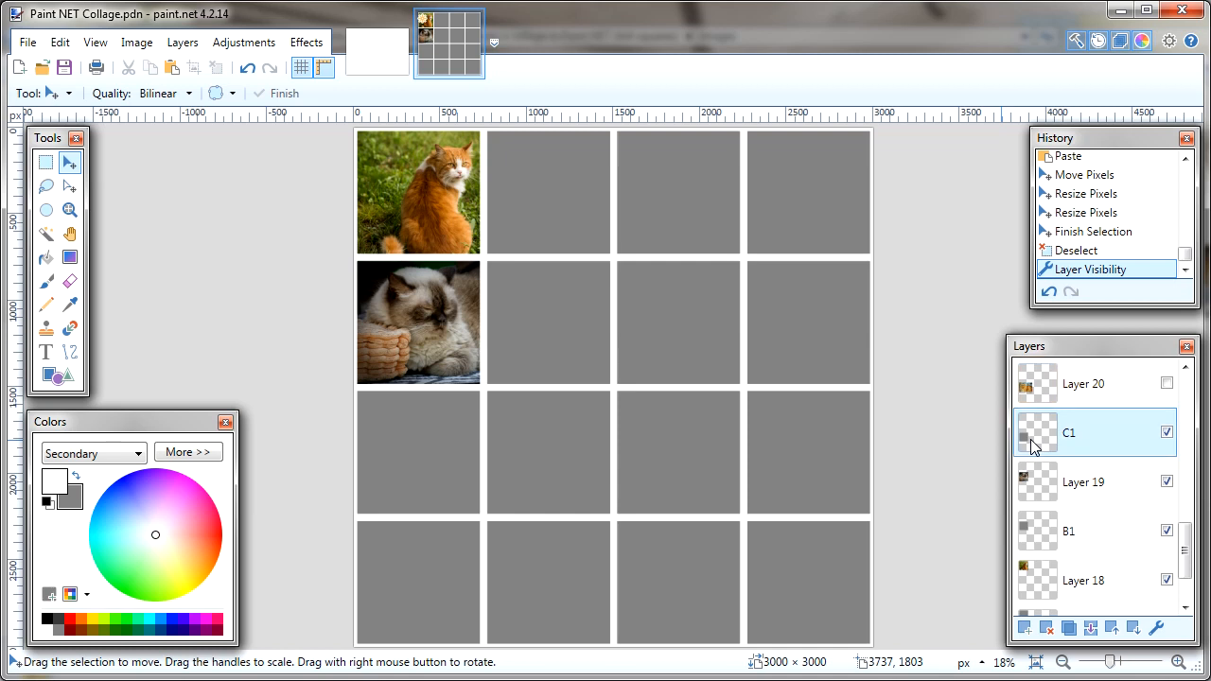
click(48, 236)
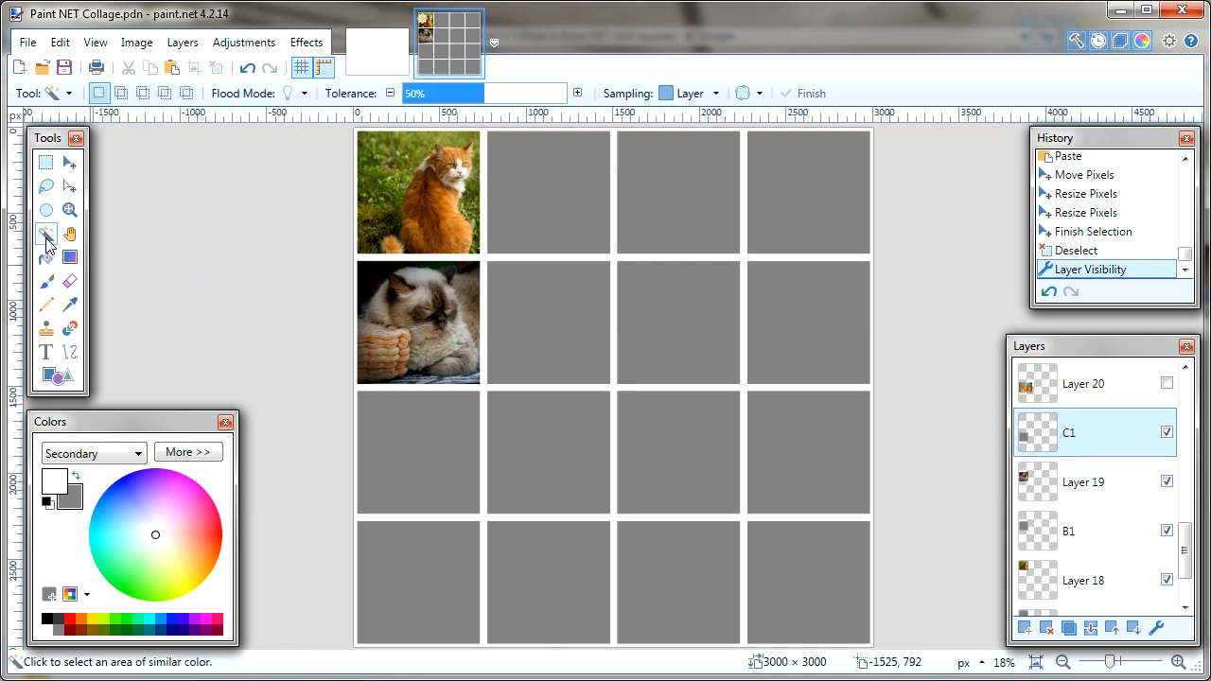
click(422, 448)
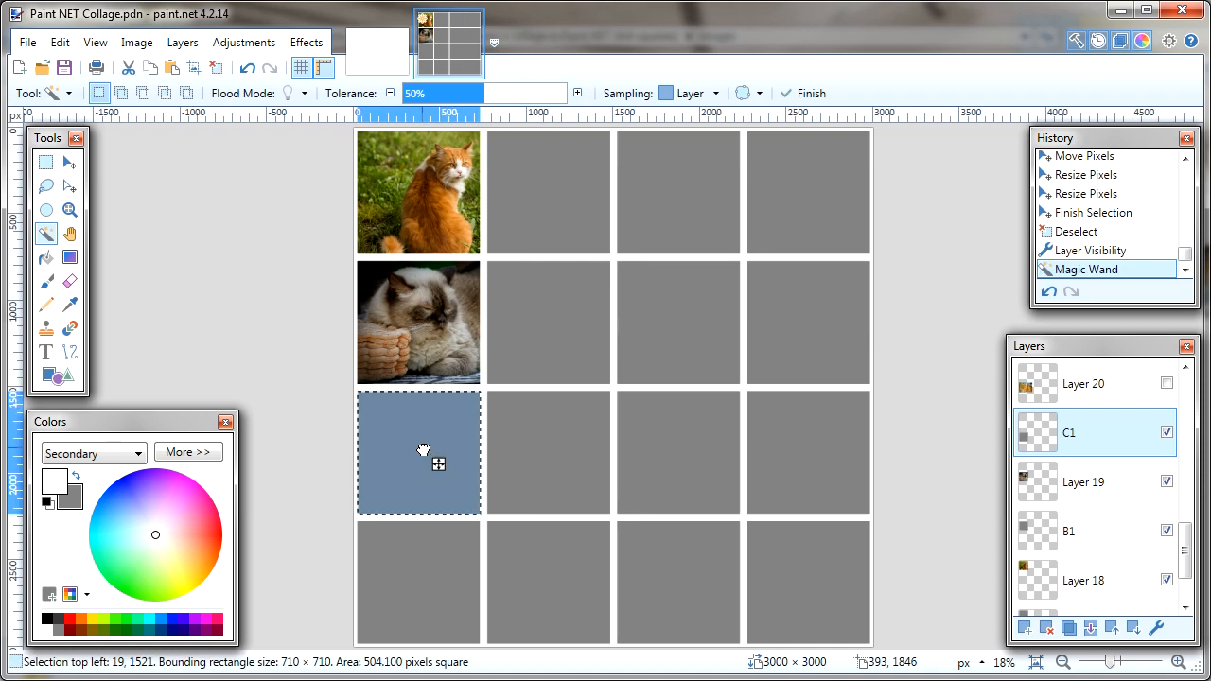
Show and select Layer 20, invert the C1 selection, and erase the photo outside the square
click(1123, 396)
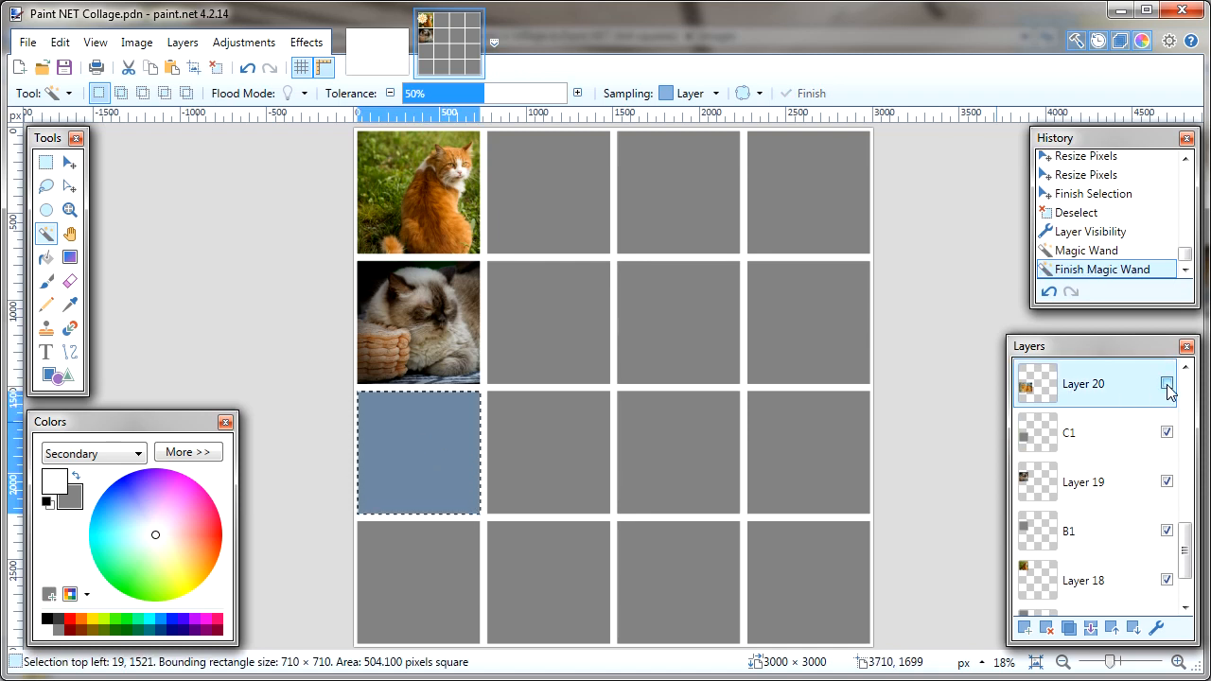
click(1167, 386)
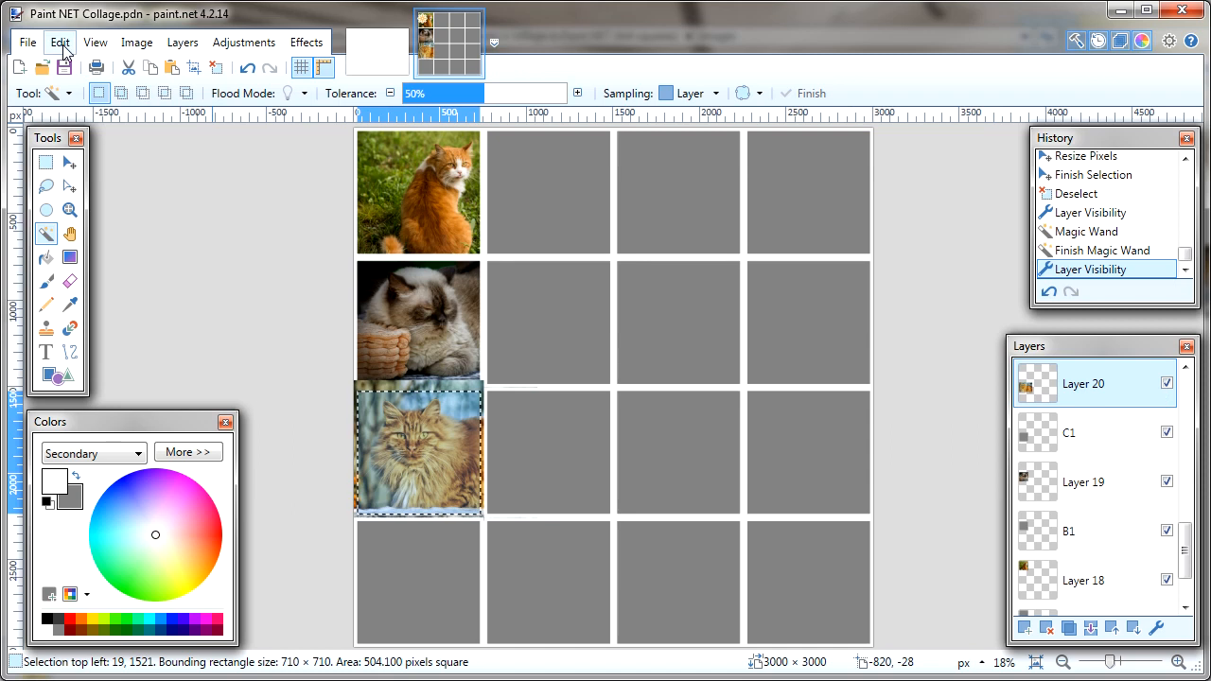
click(60, 42)
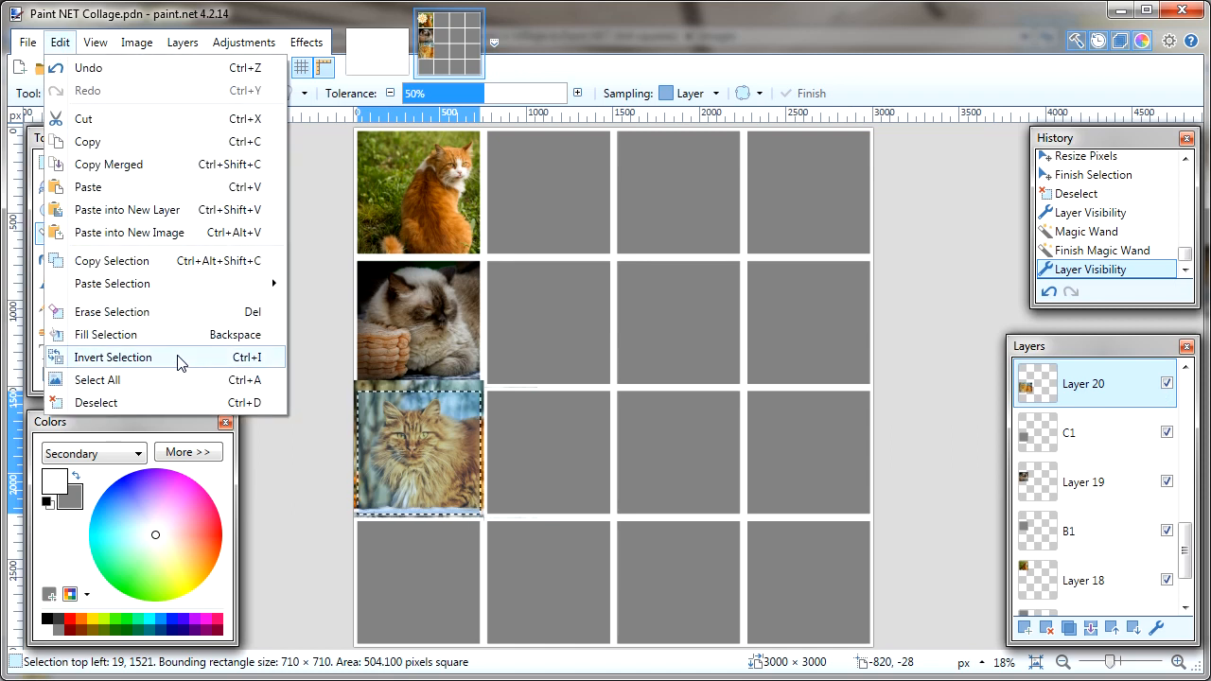
click(179, 358)
click(63, 45)
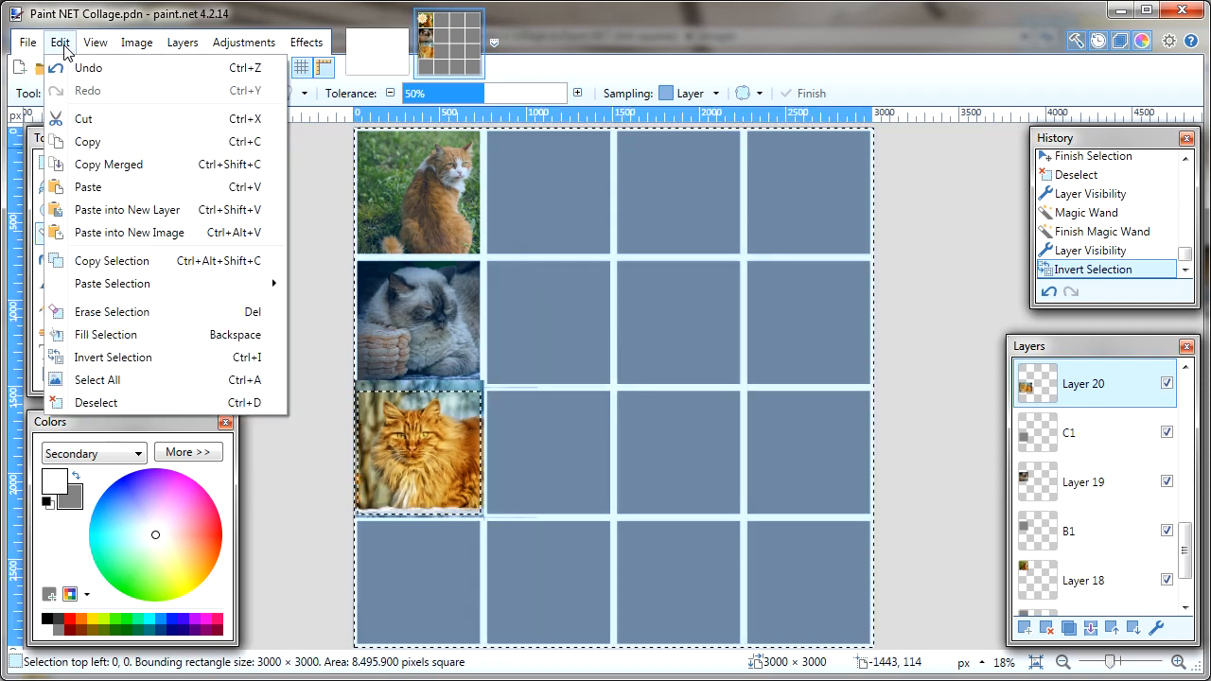
click(180, 316)
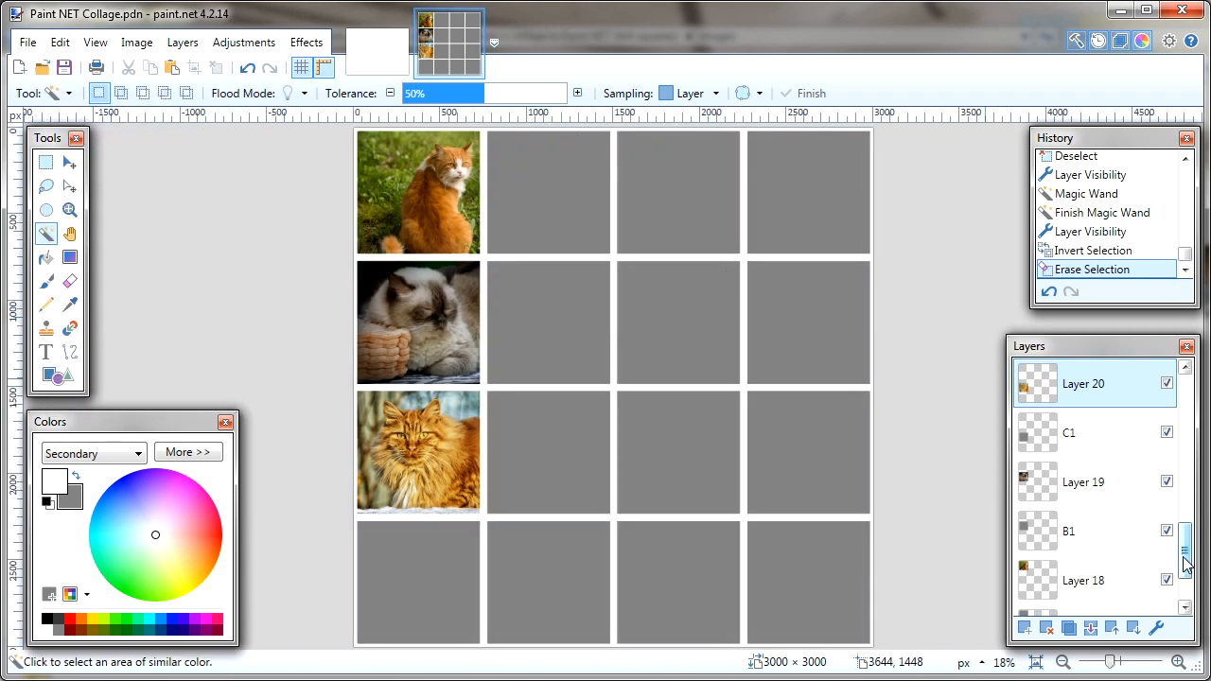
Copy the entire cat-275366 photo to the clipboard and close that image to return to the collage
scroll(1081, 465, up, 2)
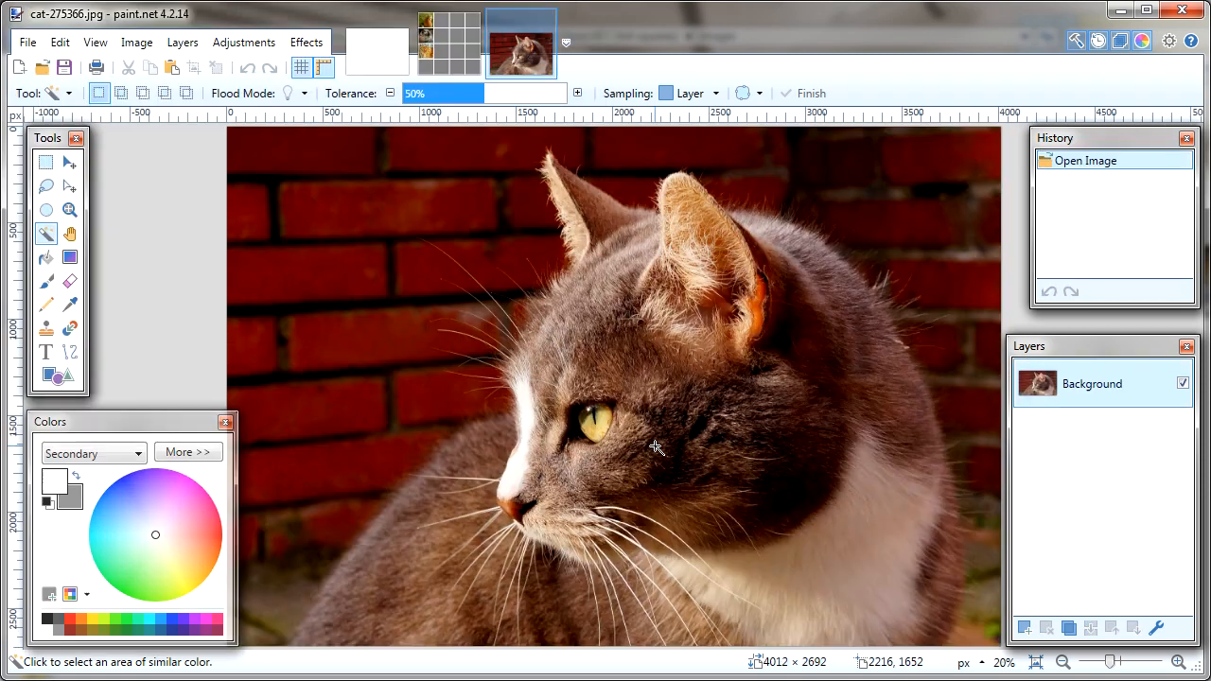
key(ctrl+a)
click(59, 42)
click(76, 141)
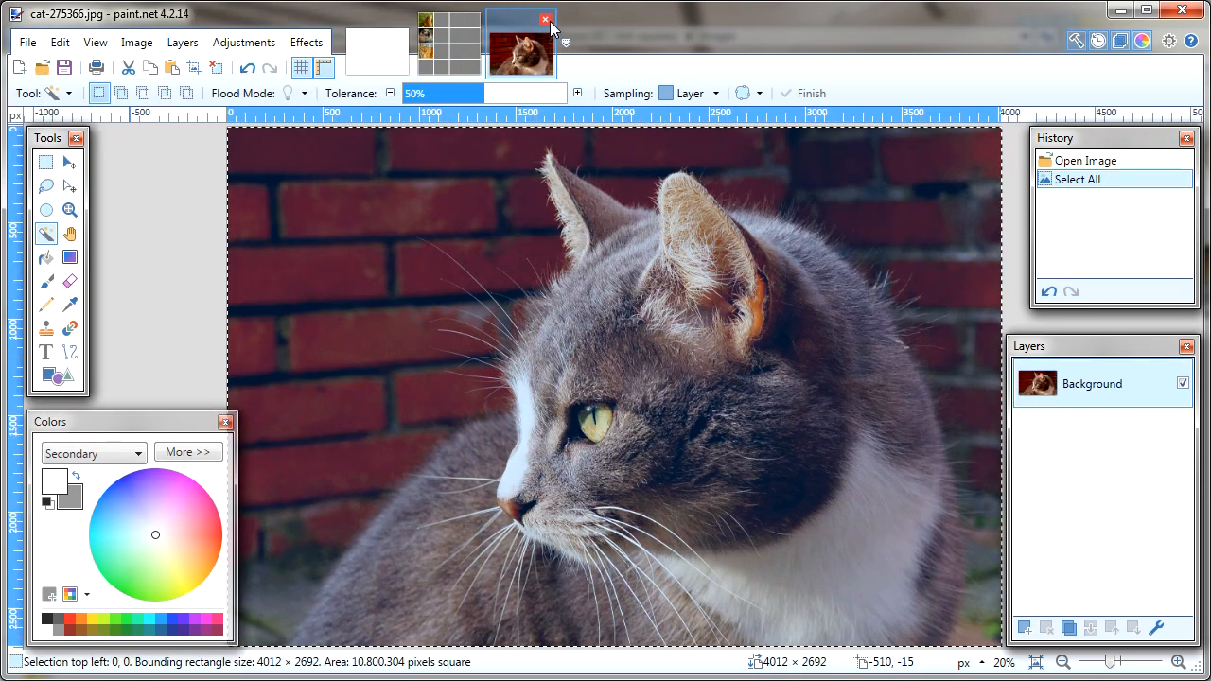
click(546, 20)
Paste the copied photo into a new layer above D1, keeping the canvas size
click(59, 42)
click(166, 209)
click(605, 496)
Scale the pasted photo down and move it over the D1 square so the photo covers it, and deselect
scroll(954, 238, down, 4)
drag(621, 268, 613, 305)
drag(828, 272, 579, 442)
drag(576, 526, 566, 518)
drag(538, 490, 521, 489)
key(ctrl+d)
Hide Layer 21 and select the gray D1 square with the Magic Wand on layer D1
click(1150, 367)
click(1050, 418)
click(45, 234)
click(493, 480)
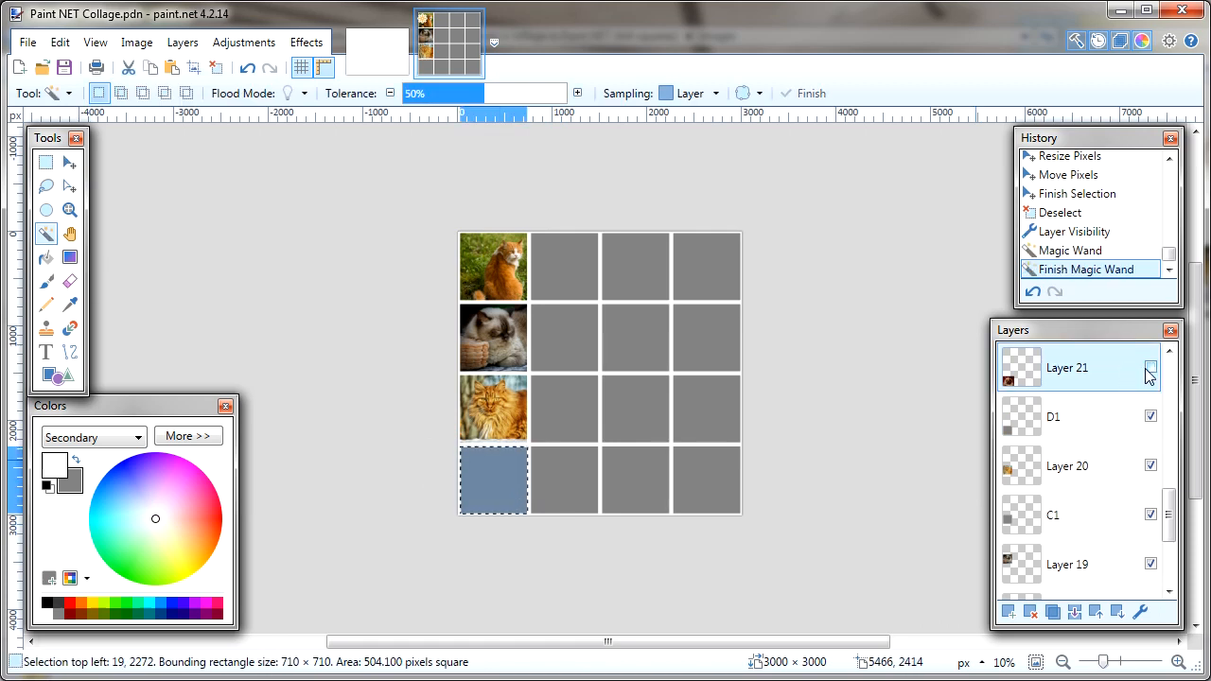
Show Layer 21 again, invert the selection and erase the part of the photo outside the D1 square
click(1150, 367)
click(59, 42)
click(99, 358)
key(Delete)
With layer A2 made active, copy the entire cat-323262 photo to the clipboard and close that image
drag(1169, 514, 1169, 495)
click(1066, 413)
click(42, 67)
double_click(416, 262)
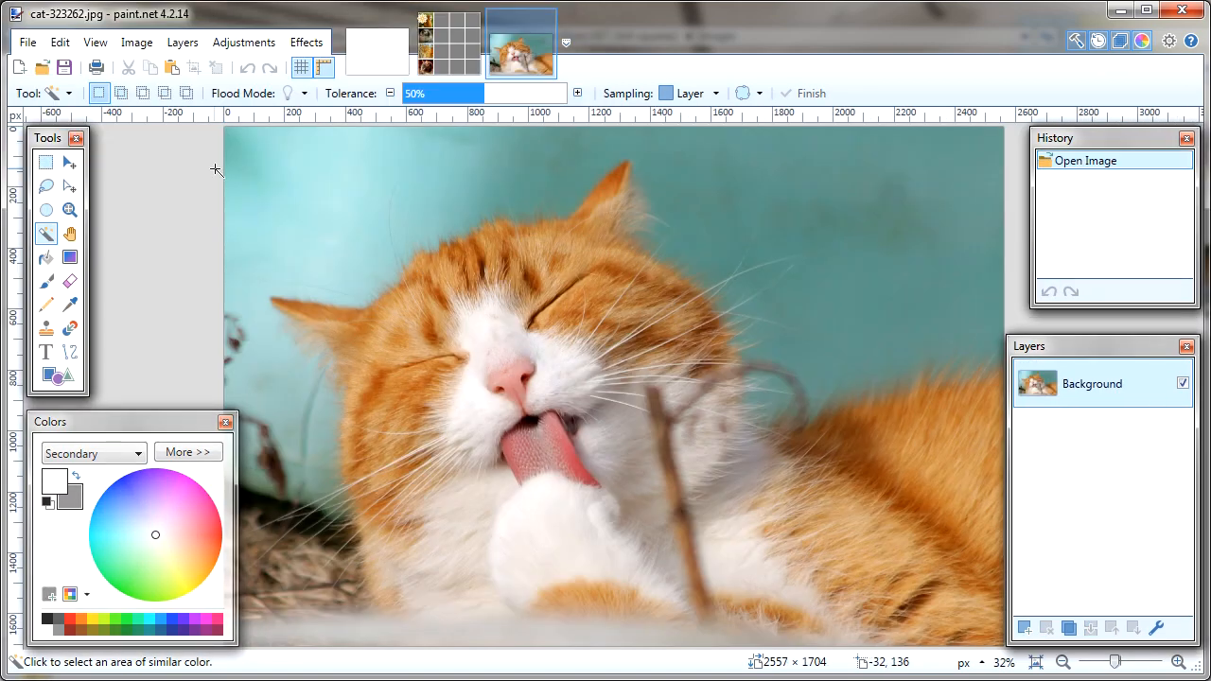
key(ctrl+a)
key(ctrl+c)
click(545, 19)
Paste the copied photo into a new layer above A2, scale it down over the A2 square and deselect
click(60, 41)
click(166, 209)
drag(456, 393, 518, 351)
drag(702, 350, 643, 324)
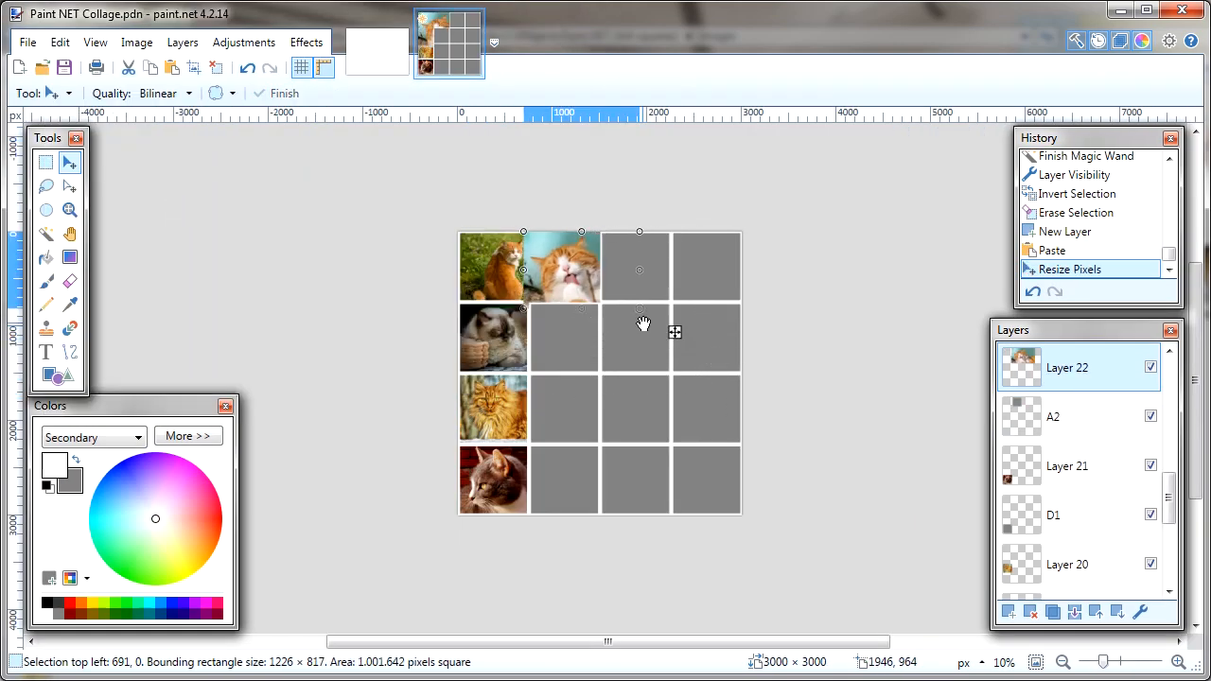
key(ctrl+d)
With Layer 22 temporarily hidden, select the A2 square with the Magic Wand on layer A2, and erase the photo outside it
click(1150, 367)
click(1066, 416)
click(46, 233)
click(564, 267)
click(1151, 367)
click(1087, 374)
click(60, 41)
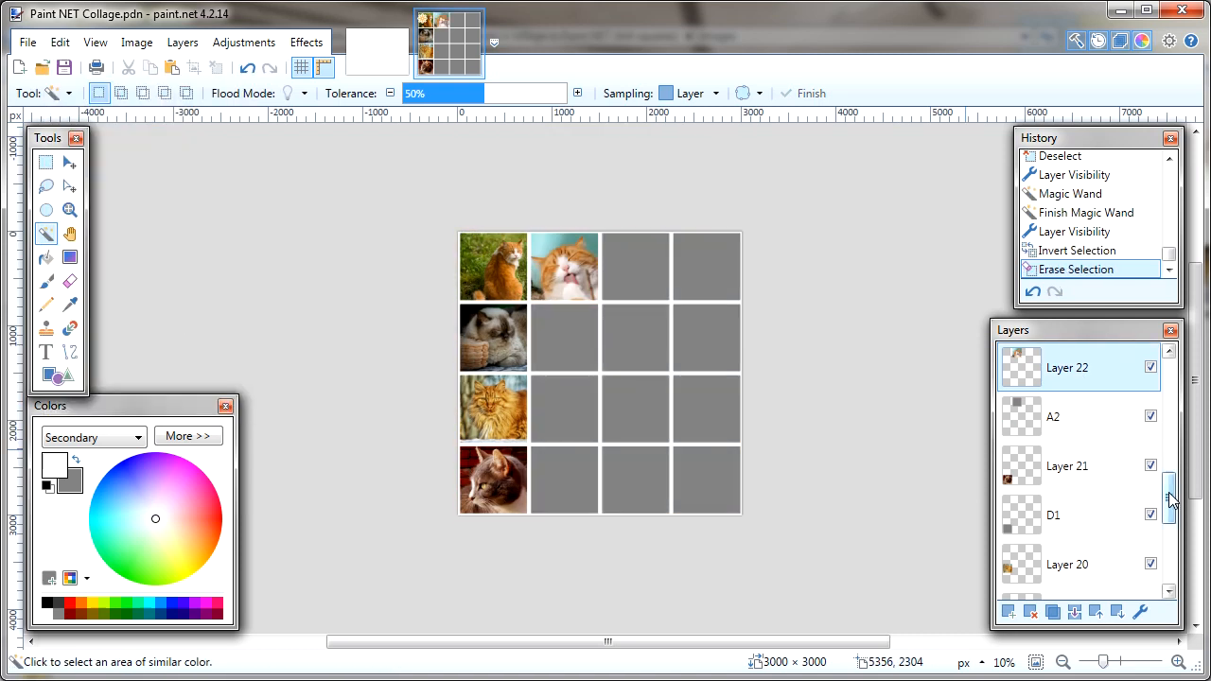
With layer B2 made active, copy the entire cat-1046544 photo to the clipboard and close that image
drag(1169, 500, 1169, 478)
click(1066, 432)
key(ctrl+o)
double_click(511, 269)
key(ctrl+a)
key(ctrl+c)
click(546, 20)
Paste the photo into a new layer above B2, keeping the canvas size, and scale it down over the B2 square, then deselect
key(ctrl+shift+v)
click(613, 481)
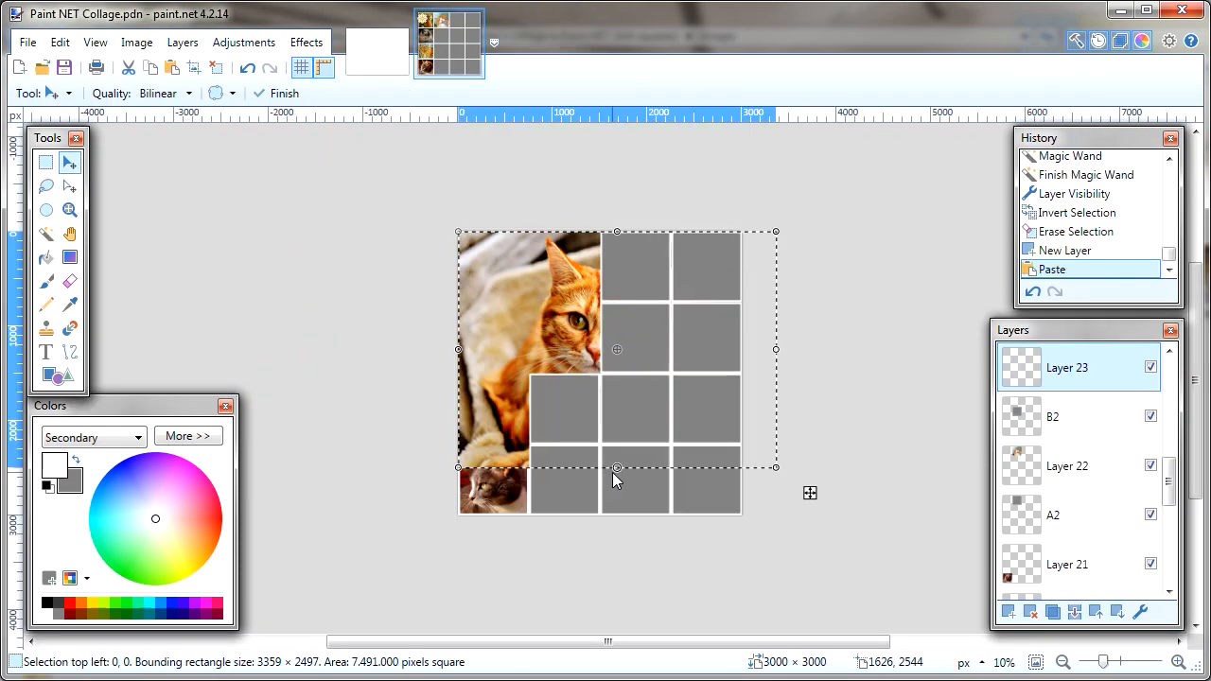
drag(459, 231, 527, 289)
drag(775, 467, 673, 397)
drag(673, 336, 640, 337)
key(ctrl+d)
With Layer 23 temporarily hidden, select the B2 square with the Magic Wand on layer B2, and erase the photo outside it
click(1150, 367)
click(1066, 416)
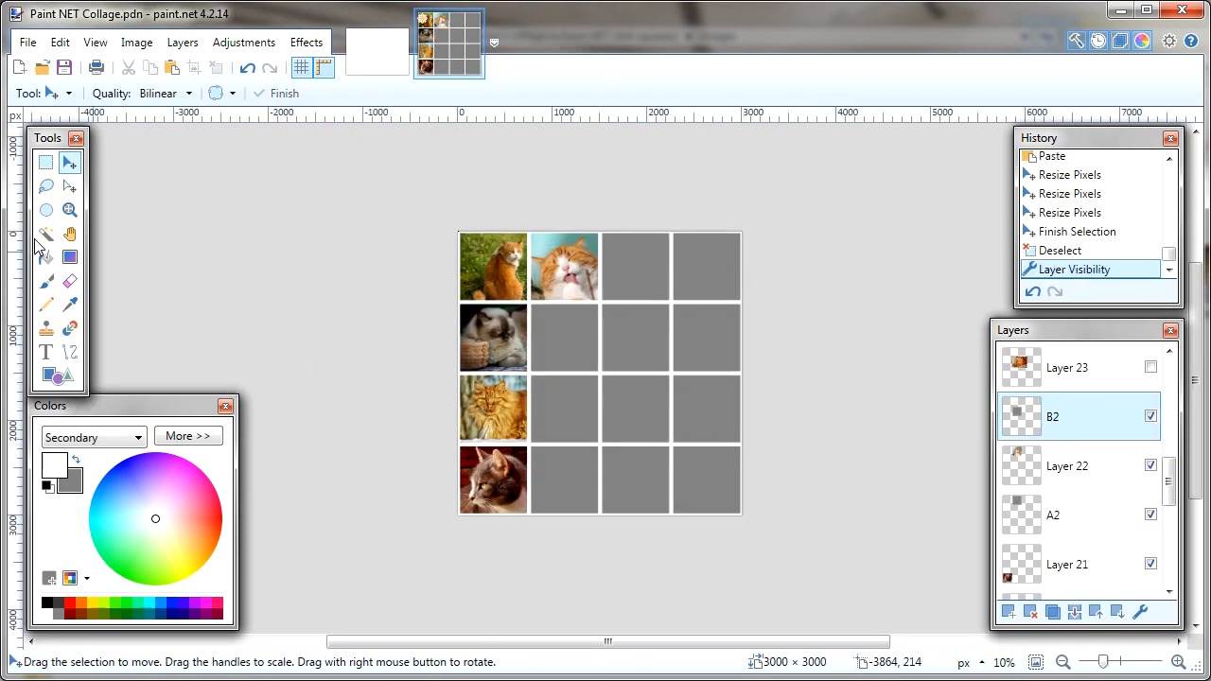
click(46, 234)
click(564, 337)
click(1150, 367)
click(1119, 383)
key(ctrl+i)
key(Delete)
With layer C2 made active, copy the entire cat-1074657 photo to the clipboard and close that image
click(1091, 445)
key(ctrl+o)
double_click(317, 364)
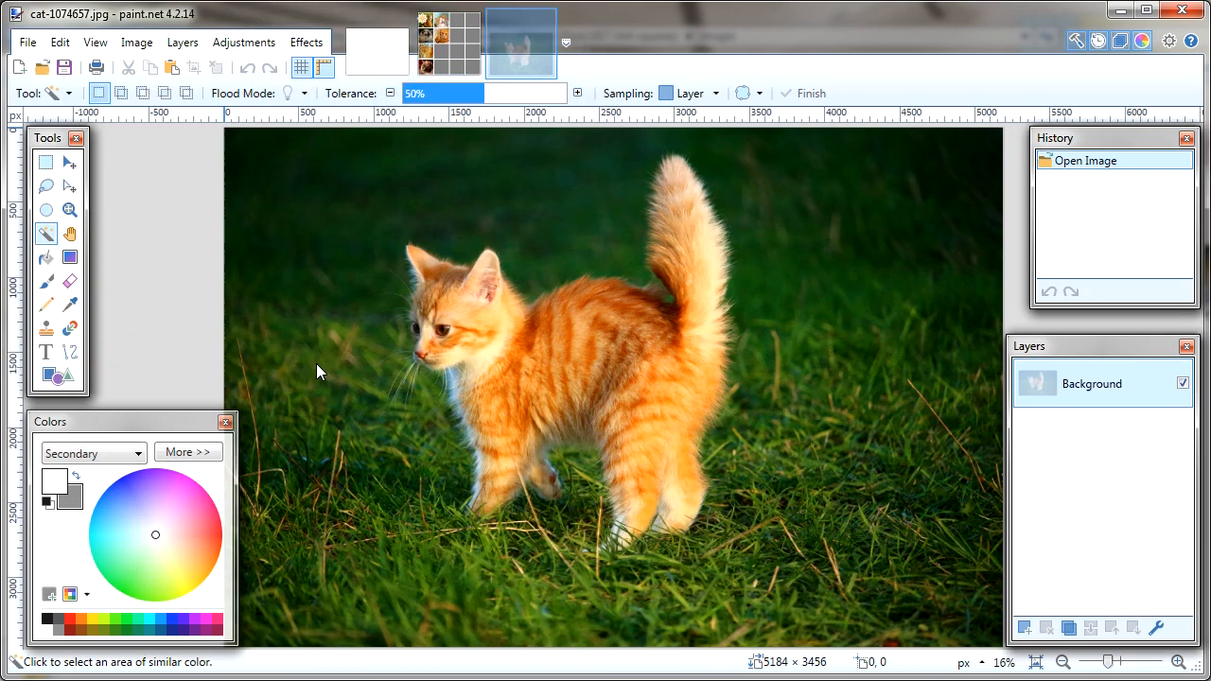
key(ctrl+a)
key(ctrl+c)
click(546, 21)
Paste the photo into a new layer above C2, keeping the canvas size, and scale and move it over the C2 square, then deselect
key(ctrl+shift+v)
click(624, 491)
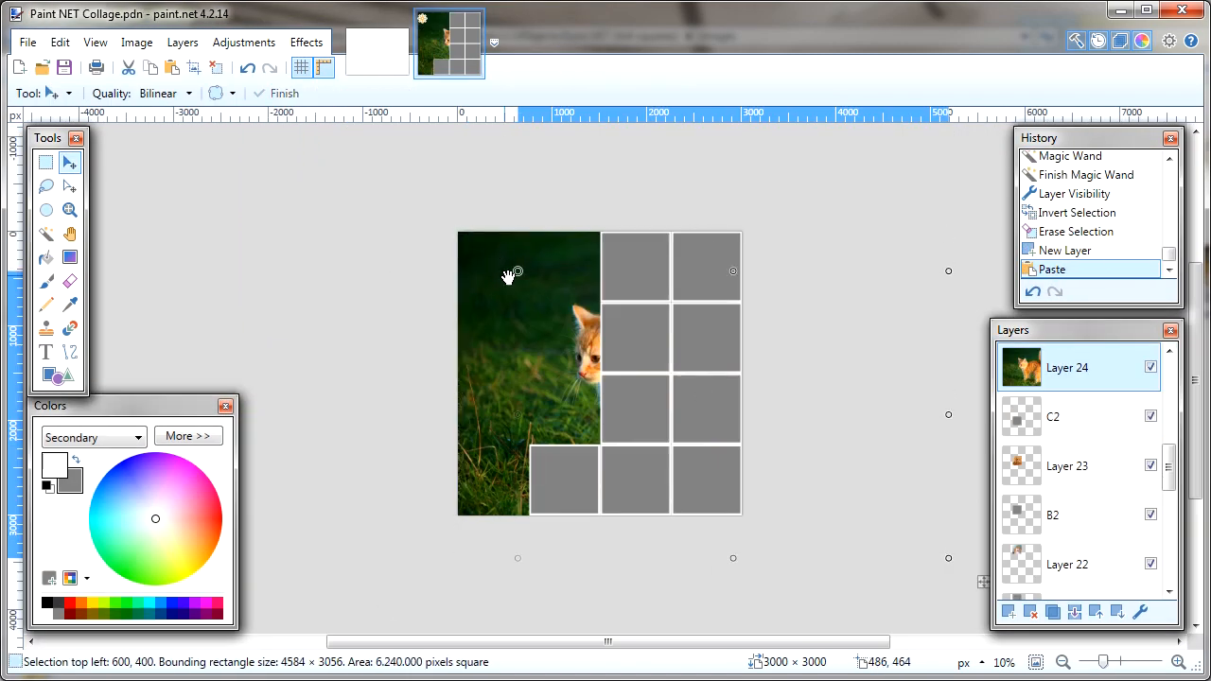
drag(508, 277, 524, 282)
drag(947, 278, 811, 364)
drag(807, 558, 642, 461)
drag(731, 446, 716, 445)
key(ctrl+d)
With Layer 24 temporarily hidden, select the C2 square with the Magic Wand on layer C2, and erase the photo outside it
click(1150, 367)
click(1066, 417)
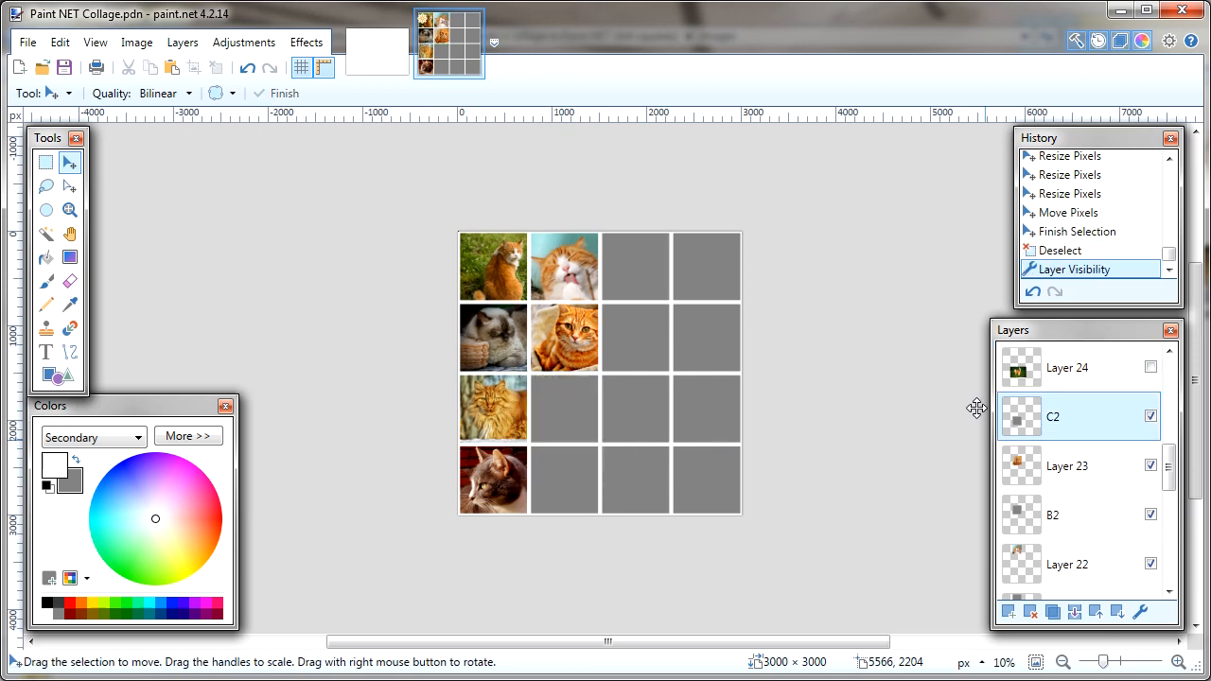
click(46, 234)
click(558, 403)
click(1150, 367)
click(1119, 379)
key(ctrl+i)
key(Delete)
With layer D2 made active, copy the entire cat-1192026 photo to the clipboard and close that image
drag(1168, 467, 1169, 447)
click(1092, 427)
key(ctrl+o)
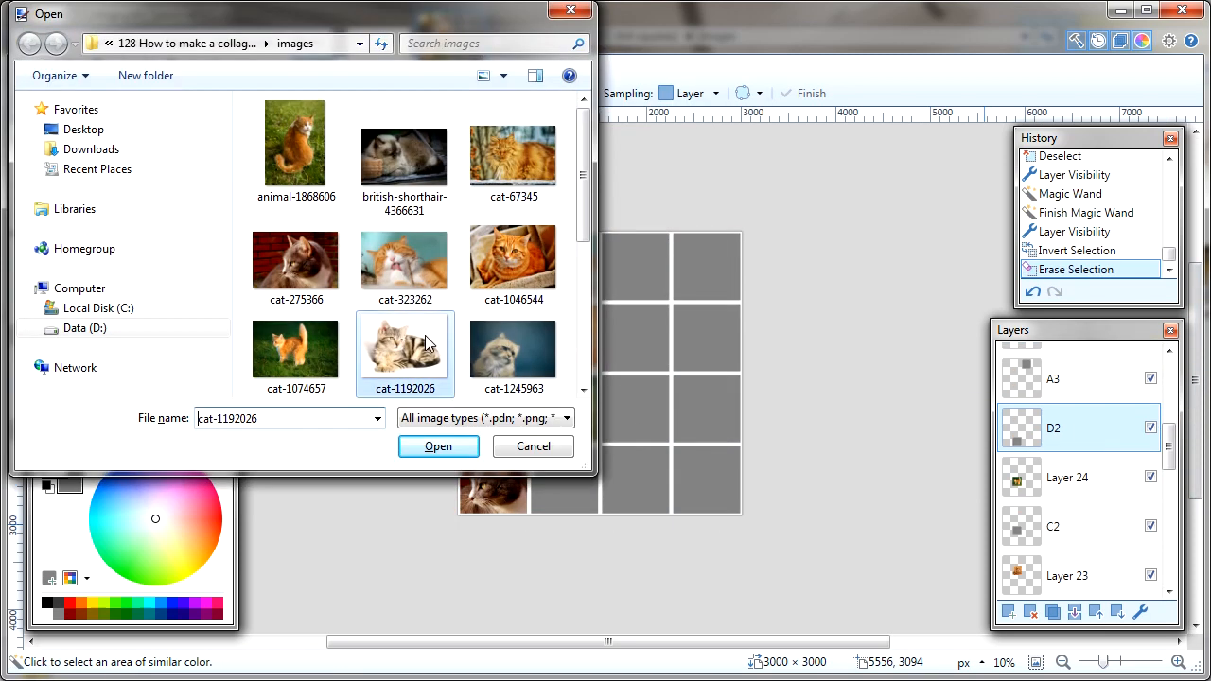
double_click(426, 343)
key(ctrl+a)
key(ctrl+c)
click(545, 23)
Paste the copied photo into a new layer above D2, scale and move it over the D2 square, and deselect
key(ctrl+shift+v)
drag(525, 284, 526, 390)
drag(462, 342, 526, 388)
drag(700, 388, 633, 437)
drag(699, 477, 689, 480)
key(ctrl+d)
With Layer 25 temporarily hidden, select the D2 square with the Magic Wand on layer D2, and erase the photo outside it
click(1150, 367)
click(1087, 416)
click(47, 233)
click(557, 491)
click(1075, 382)
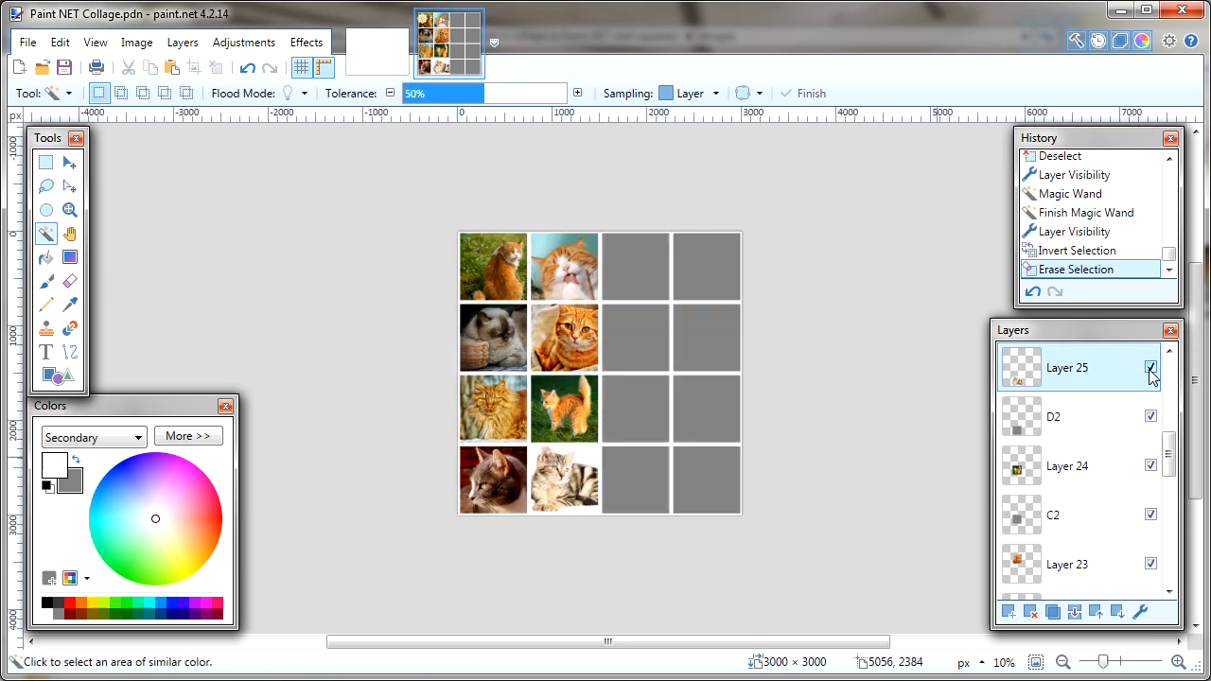
With layer A3 made active, copy the entire cat-1245963 photo to the clipboard and close that image
drag(1168, 454, 1168, 437)
click(1100, 433)
key(ctrl+o)
double_click(493, 344)
key(ctrl+a)
key(ctrl+c)
click(547, 23)
Paste the photo into a new layer above A3, keeping the canvas size, and scale and move it over the A3 square, then deselect
key(ctrl+shift+v)
click(686, 458)
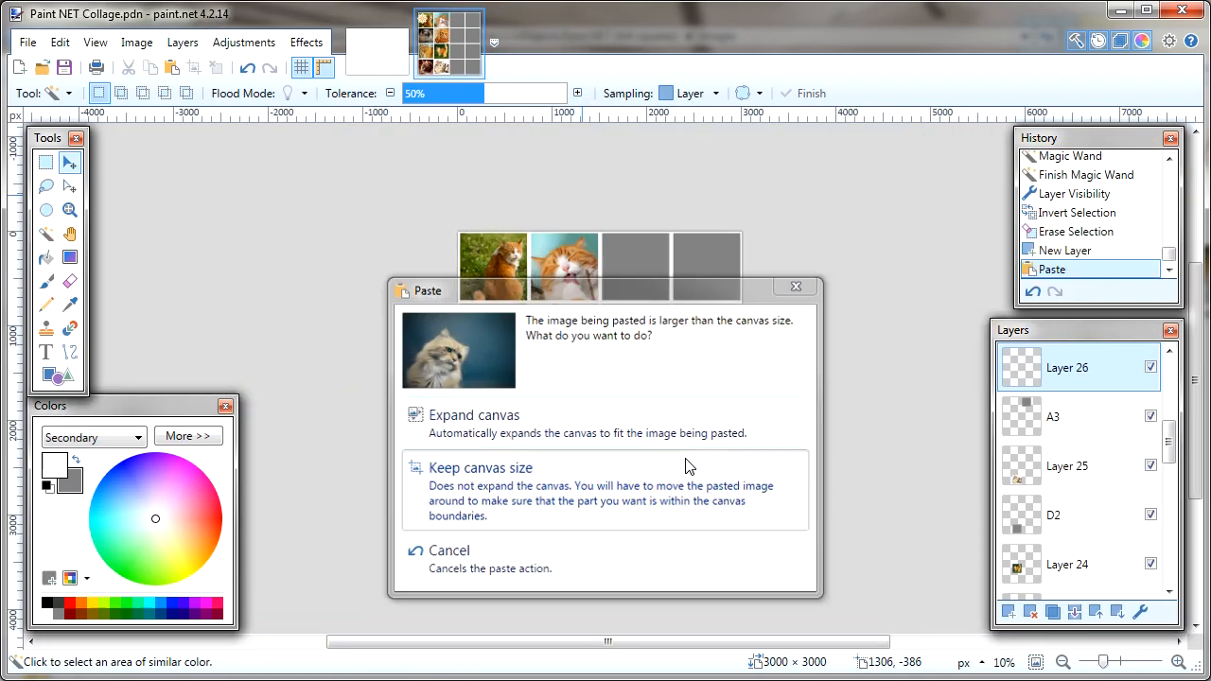
drag(657, 364, 676, 377)
drag(460, 378, 566, 307)
drag(588, 262, 620, 262)
key(ctrl+d)
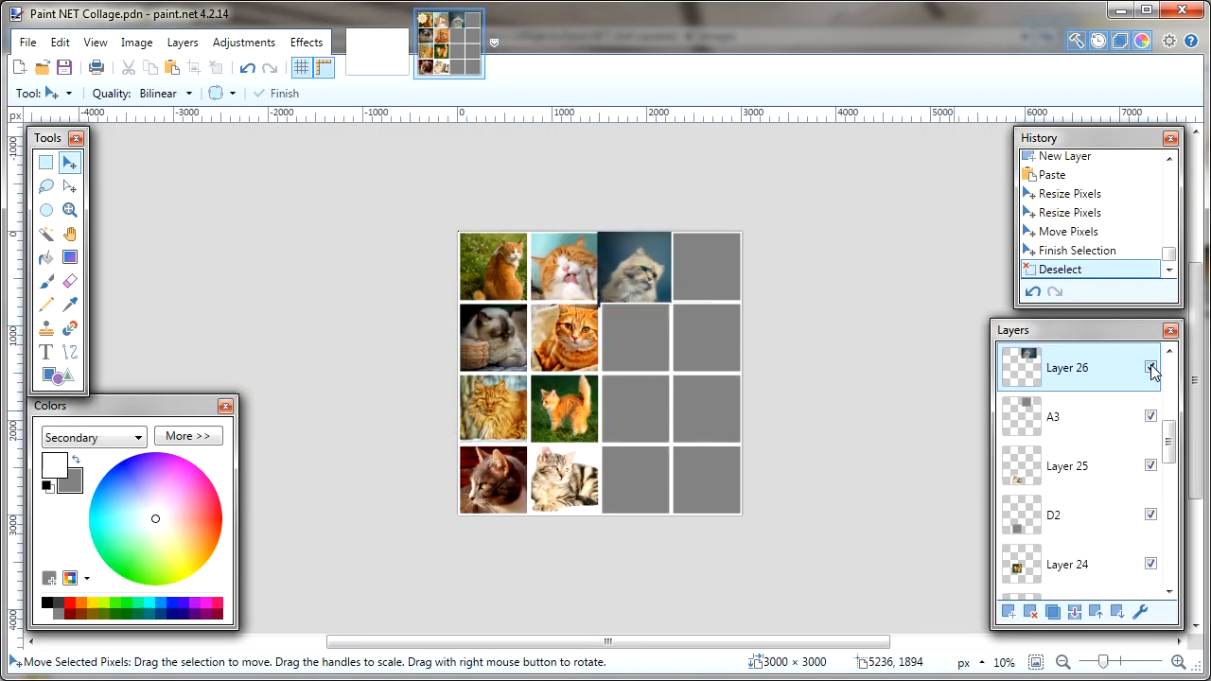
Hide Layer 26 and select the gray A3 square with the Magic Wand on layer A3
click(1150, 367)
click(1087, 416)
key(s)
key(s)
key(s)
key(s)
click(635, 266)
Show Layer 26 again, invert the selection and erase the part of the photo outside the A3 square
click(1150, 367)
key(ctrl+i)
key(Delete)
With layer B3 made active, copy the entire photo of the orange cat beside a wire fence and close that image
click(1087, 468)
key(ctrl+o)
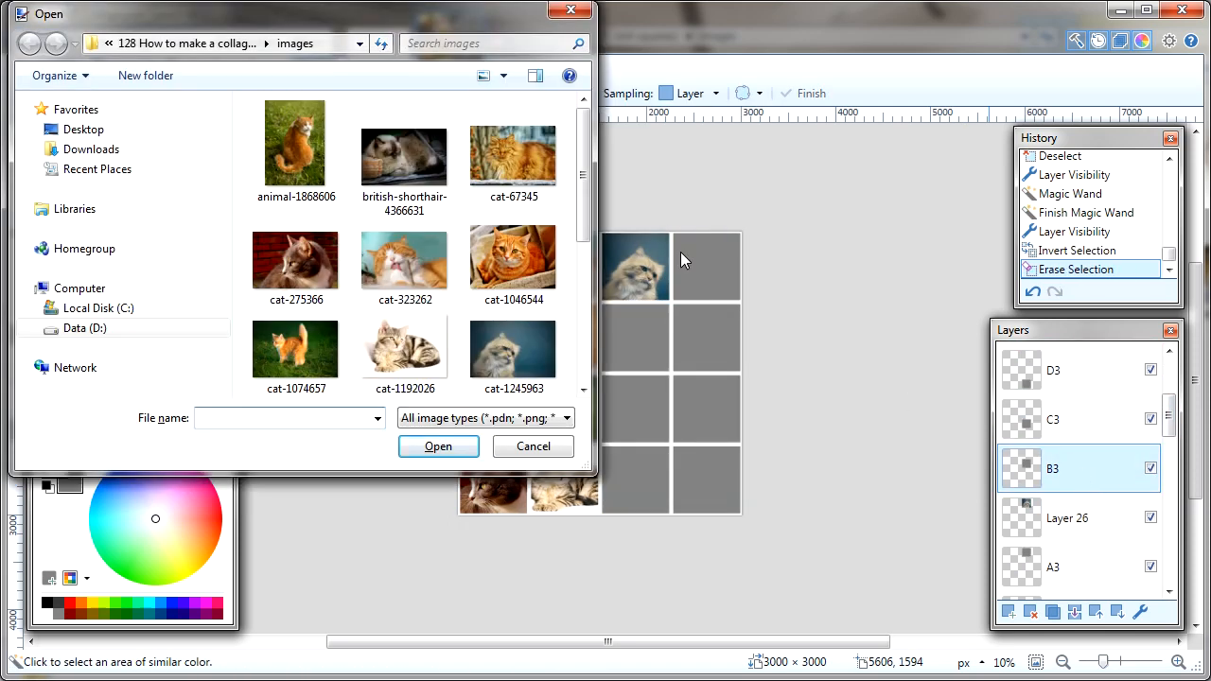
double_click(511, 257)
key(ctrl+a)
key(ctrl+c)
click(550, 25)
Paste the photo into a new layer above B3, keeping the canvas size, and scale and move it over the B3 square, then deselect
key(ctrl+shift+v)
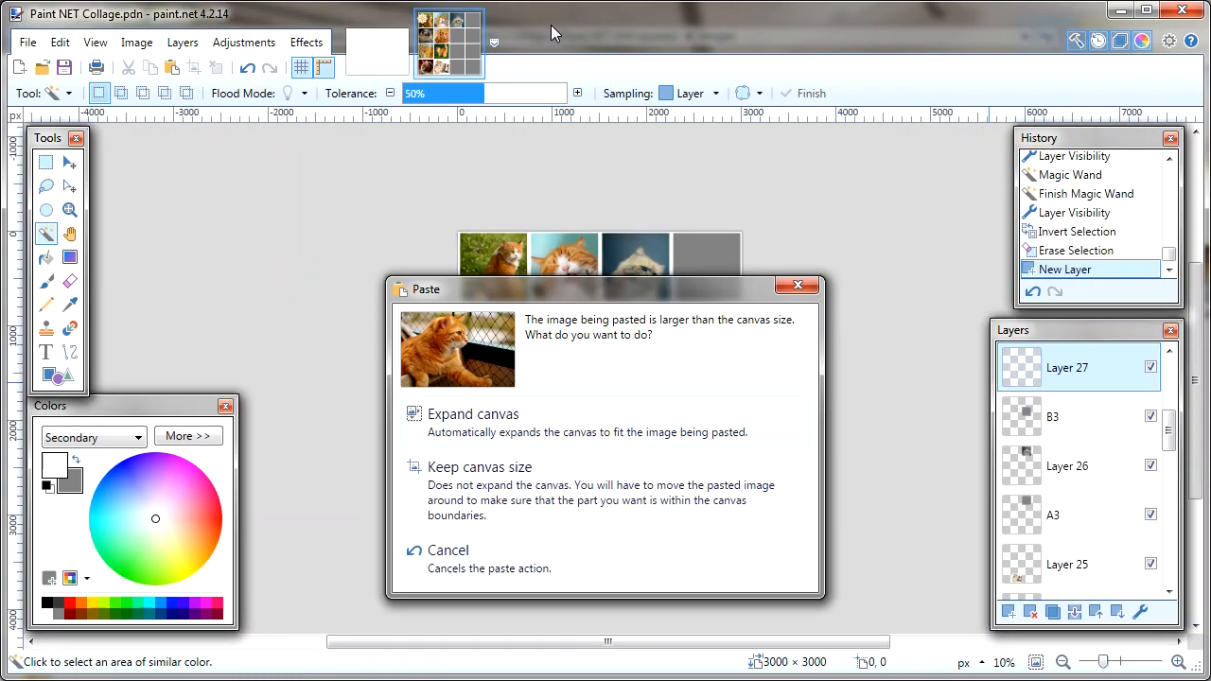
click(740, 490)
drag(462, 233, 557, 298)
drag(851, 438, 662, 329)
drag(842, 503, 678, 395)
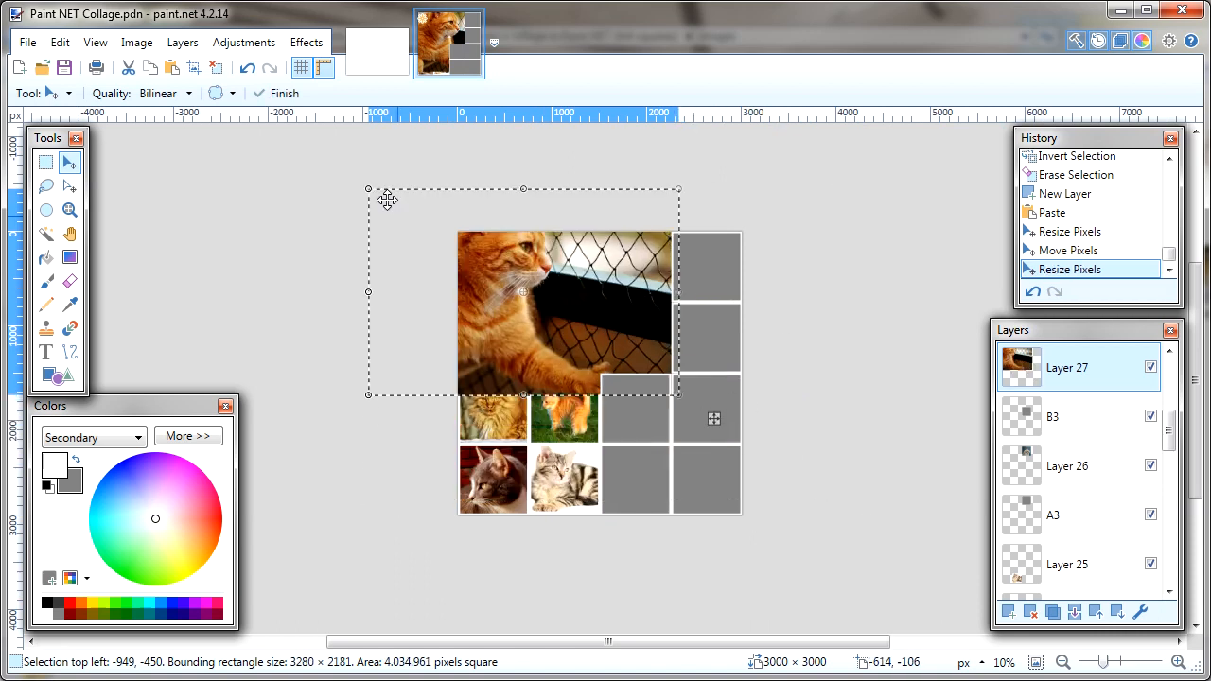
drag(368, 188, 529, 296)
drag(528, 395, 554, 380)
drag(641, 359, 679, 359)
key(ctrl+d)
Hide Layer 27 and select the gray B3 square with the Magic Wand on layer B3
scroll(1088, 473, up, 2)
click(1088, 533)
click(1150, 483)
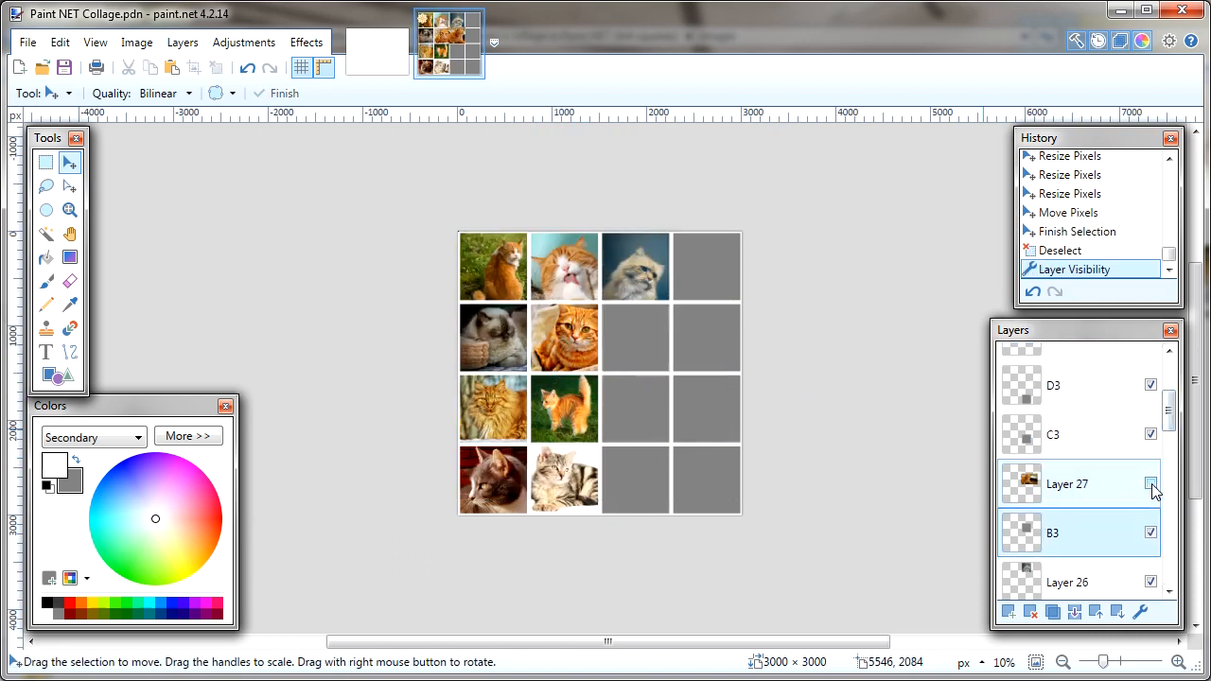
key(s)
key(s)
key(s)
key(s)
click(636, 337)
Show Layer 27 again, invert the selection and erase the part of the photo outside the B3 square
click(1150, 484)
click(1097, 487)
key(ctrl+i)
key(Delete)
With layer C3 made active, copy the entire cat-1391857 photo to the clipboard and close that image
click(1084, 438)
key(ctrl+o)
double_click(413, 282)
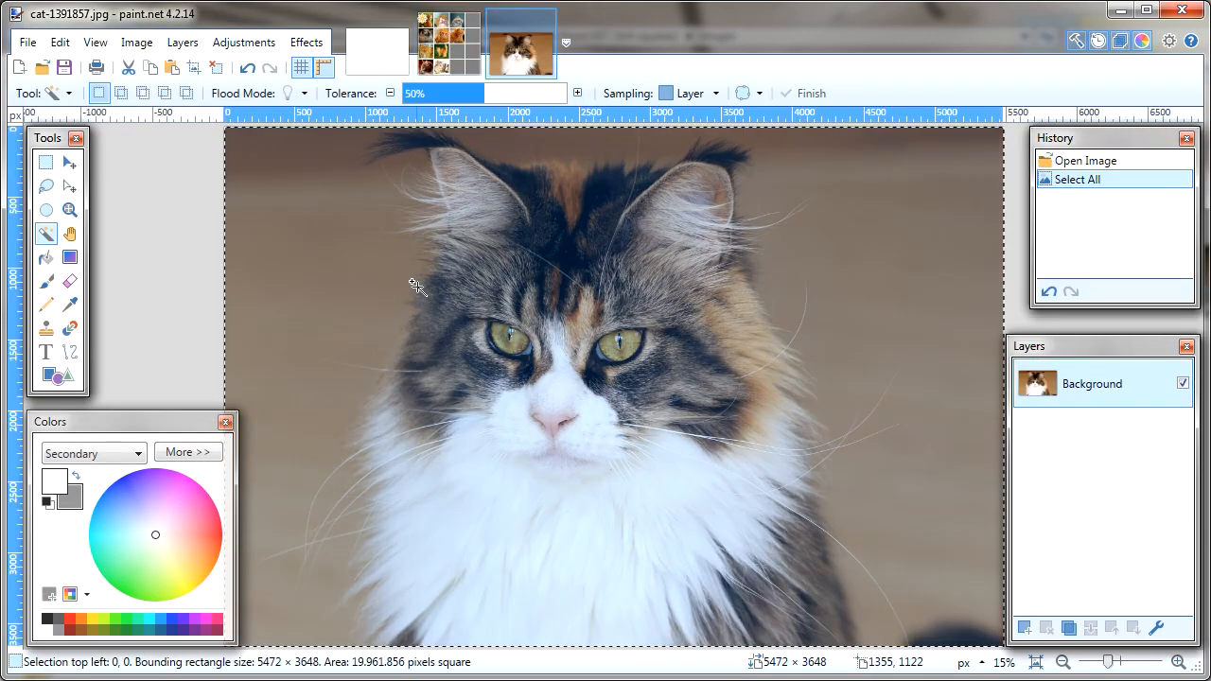
key(ctrl+c)
click(546, 22)
Paste the photo into a new layer above C3, keeping the canvas size, and scale and move it over the C3 square, then deselect
key(ctrl+shift+n)
key(ctrl+v)
click(511, 470)
drag(975, 576, 790, 453)
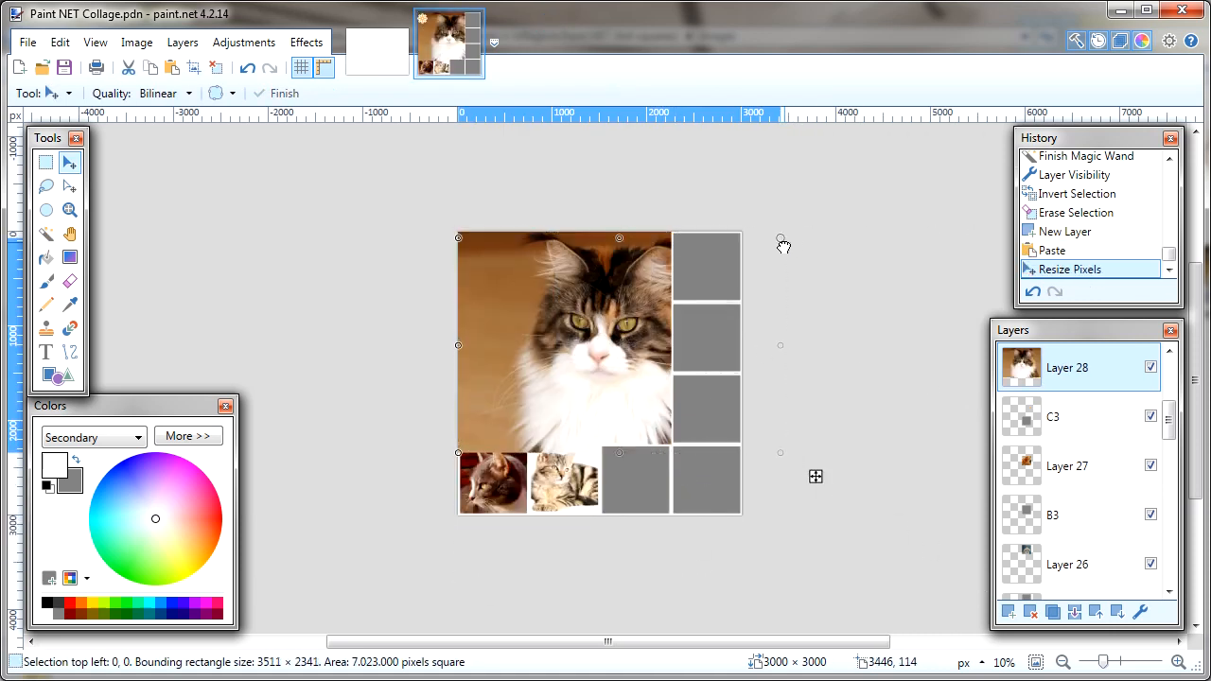
drag(784, 242, 678, 306)
drag(459, 306, 554, 378)
drag(591, 429, 610, 435)
key(ctrl+d)
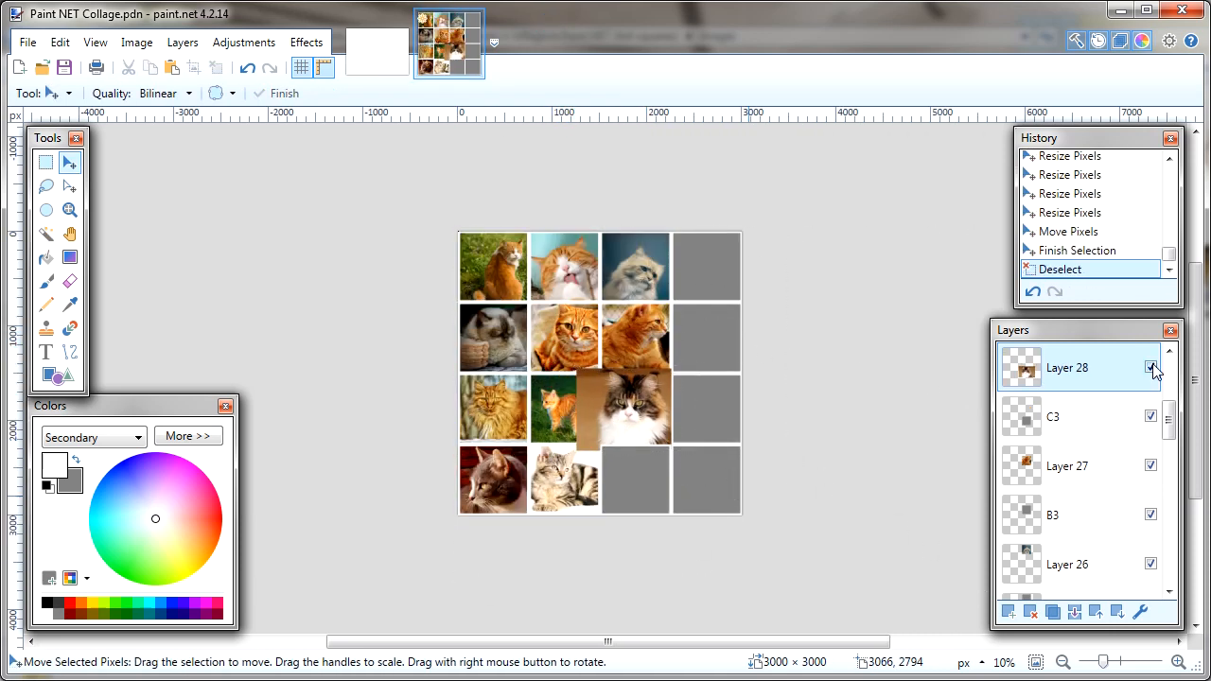
Hide Layer 28 and select the gray C3 square with the Magic Wand on layer C3
click(1150, 366)
click(1088, 416)
key(s)
key(s)
key(s)
key(s)
click(634, 417)
Show Layer 28 again, invert the selection and erase the part of the photo outside the C3 square
click(1150, 366)
click(1091, 378)
key(ctrl+i)
key(Delete)
With layer D3 made active, open the cat-2536662 photo, copy it entirely to the clipboard and close that image
scroll(1091, 384, up, 1)
click(1097, 423)
key(ctrl+o)
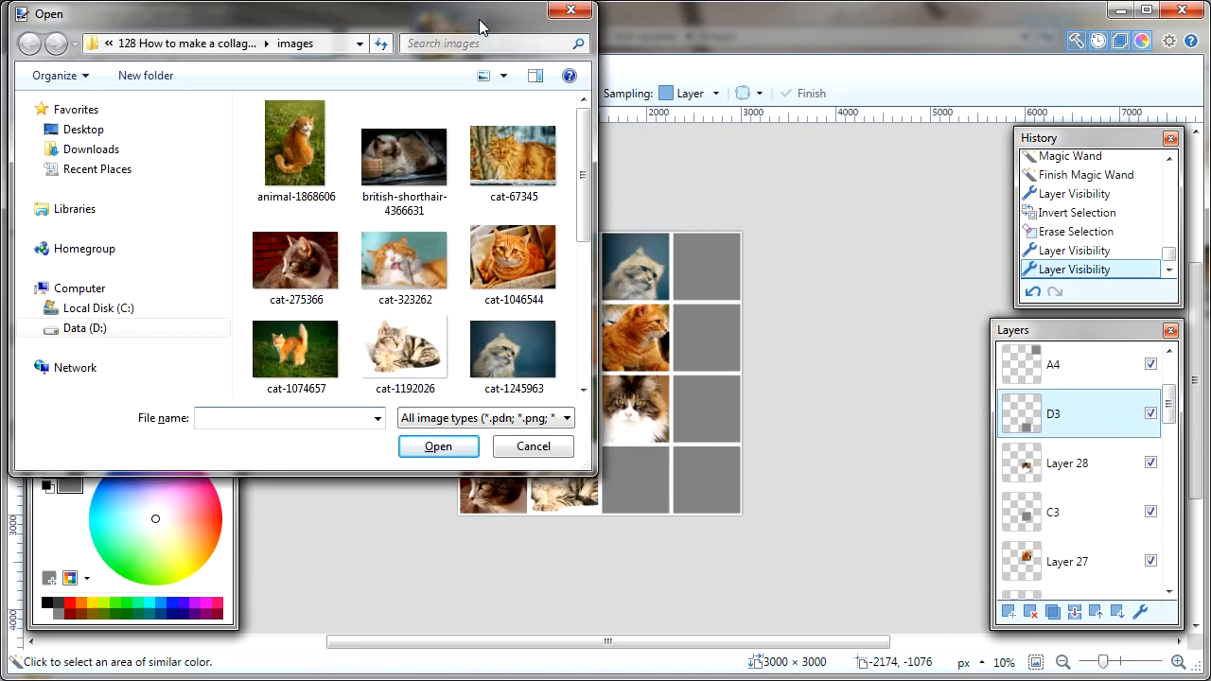
drag(481, 27, 632, 51)
drag(728, 228, 738, 297)
drag(632, 48, 598, 99)
drag(710, 265, 705, 313)
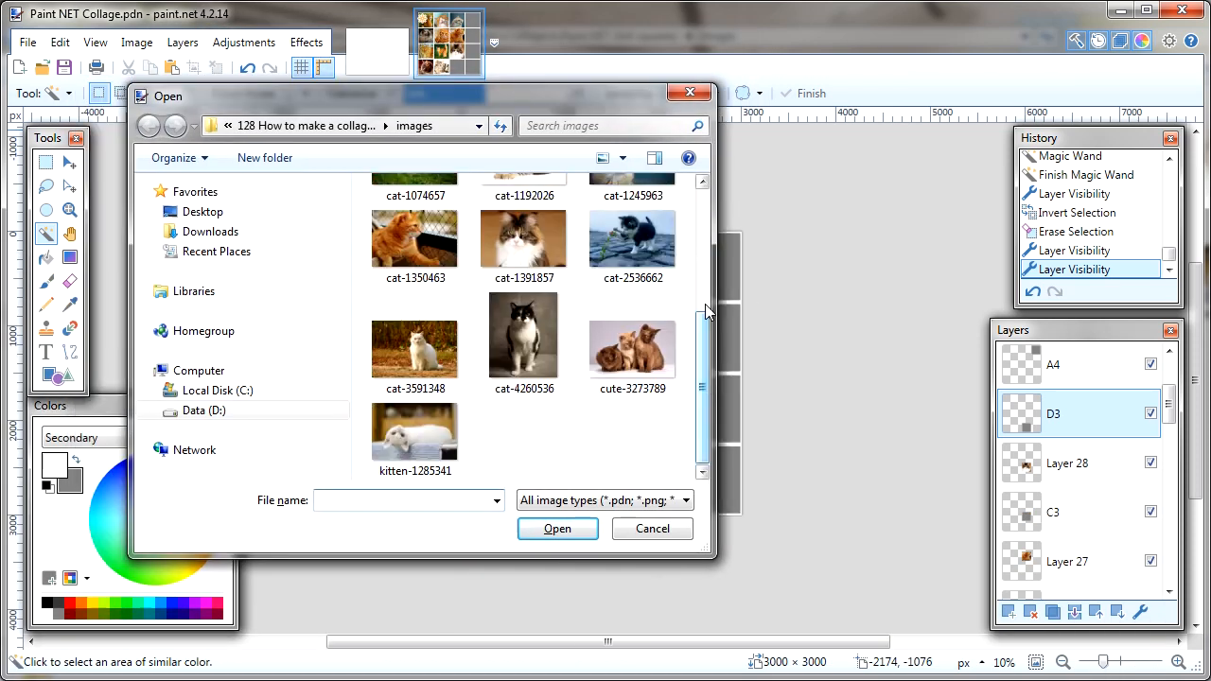
double_click(635, 241)
key(ctrl+a)
click(544, 21)
Paste the photo into a new layer above D3, keeping the canvas size, and scale and move it over the D3 square, ending deselected
key(ctrl+shift+v)
drag(892, 230, 679, 375)
drag(459, 373, 562, 445)
drag(598, 491, 609, 494)
key(ctrl+d)
Trim Layer 29's photo to the gray D3 square selected with the Magic Wand on layer D3, erasing everything outside it
click(1150, 367)
click(1069, 422)
key(s)
key(s)
key(s)
key(s)
click(635, 478)
click(1150, 367)
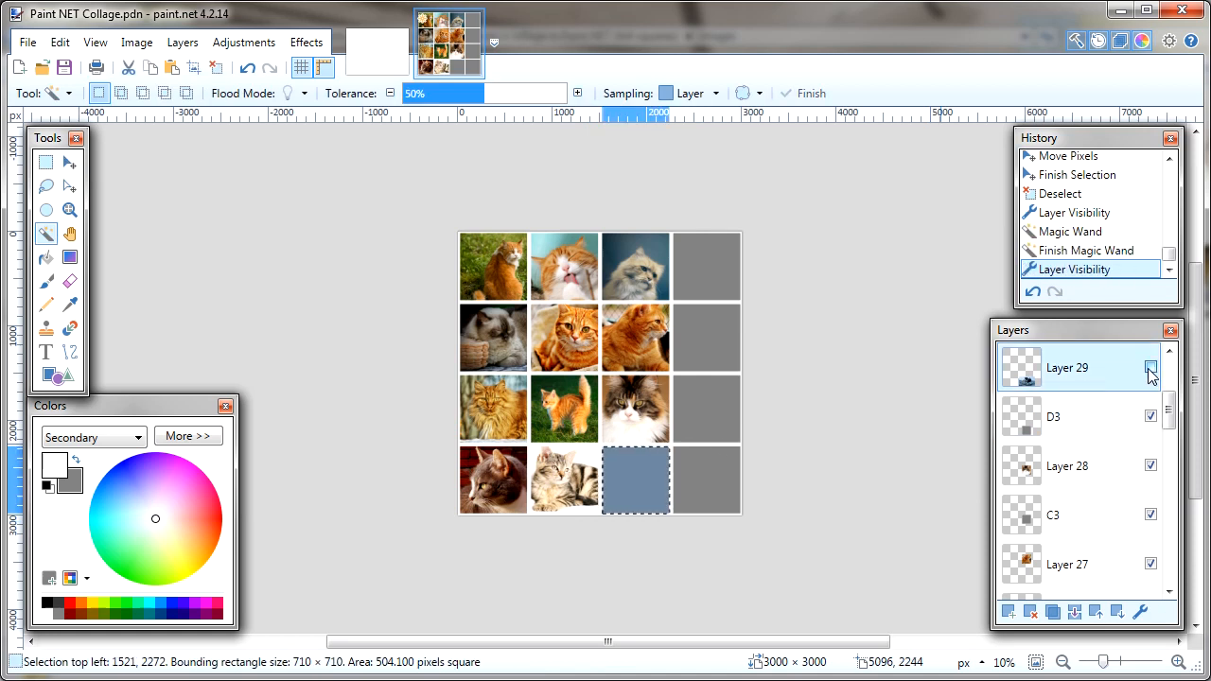
With layer A4 made active, copy the entire cat-3591348 photo to the clipboard and close that image
drag(1170, 419, 1170, 406)
click(1101, 430)
key(ctrl+o)
double_click(432, 419)
key(ctrl+a)
click(548, 21)
Paste the photo into a new layer above A4 and scale and move it over the A4 square, ending deselected
key(ctrl+shift+v)
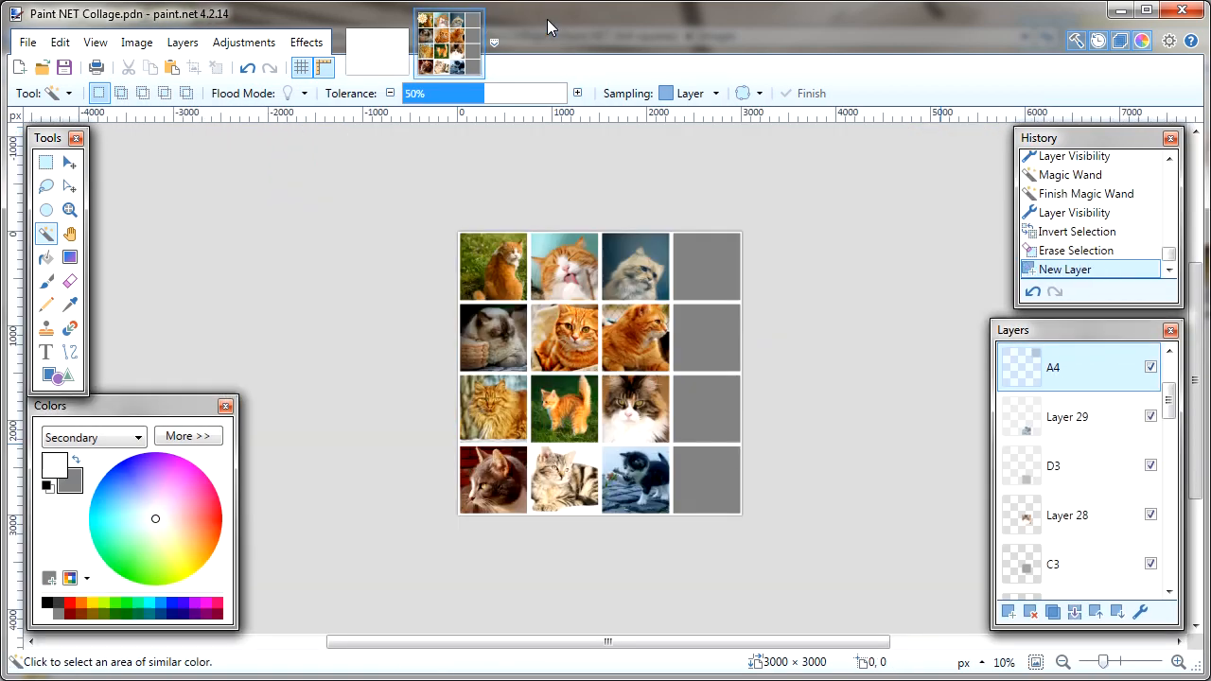
drag(459, 421, 614, 306)
drag(659, 377, 675, 376)
key(ctrl+d)
Trim Layer 30's photo to the gray A4 square selected with the Magic Wand on layer A4, erasing everything outside it
click(1150, 367)
click(1068, 413)
key(s)
key(s)
key(s)
key(s)
click(706, 267)
click(1150, 367)
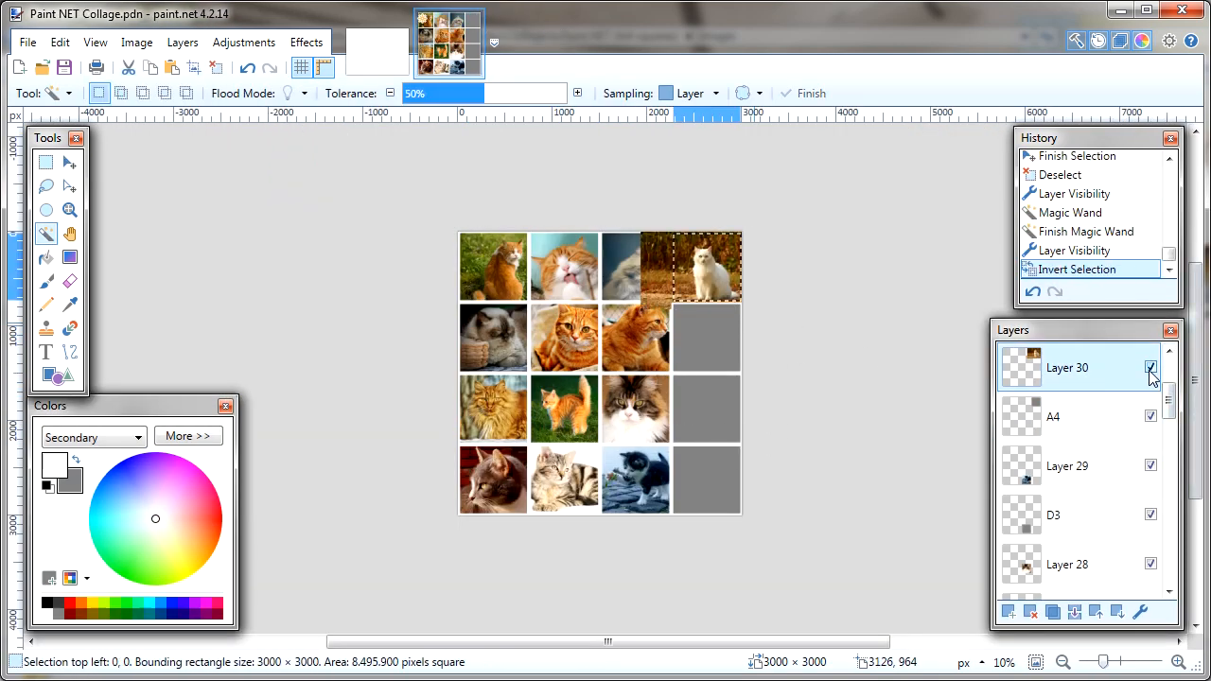
With layer B4 made active, copy the entire cat-4260536 photo to the clipboard and close that image
key(ctrl+o)
double_click(538, 369)
key(ctrl+a)
key(ctrl+c)
key(ctrl+w)
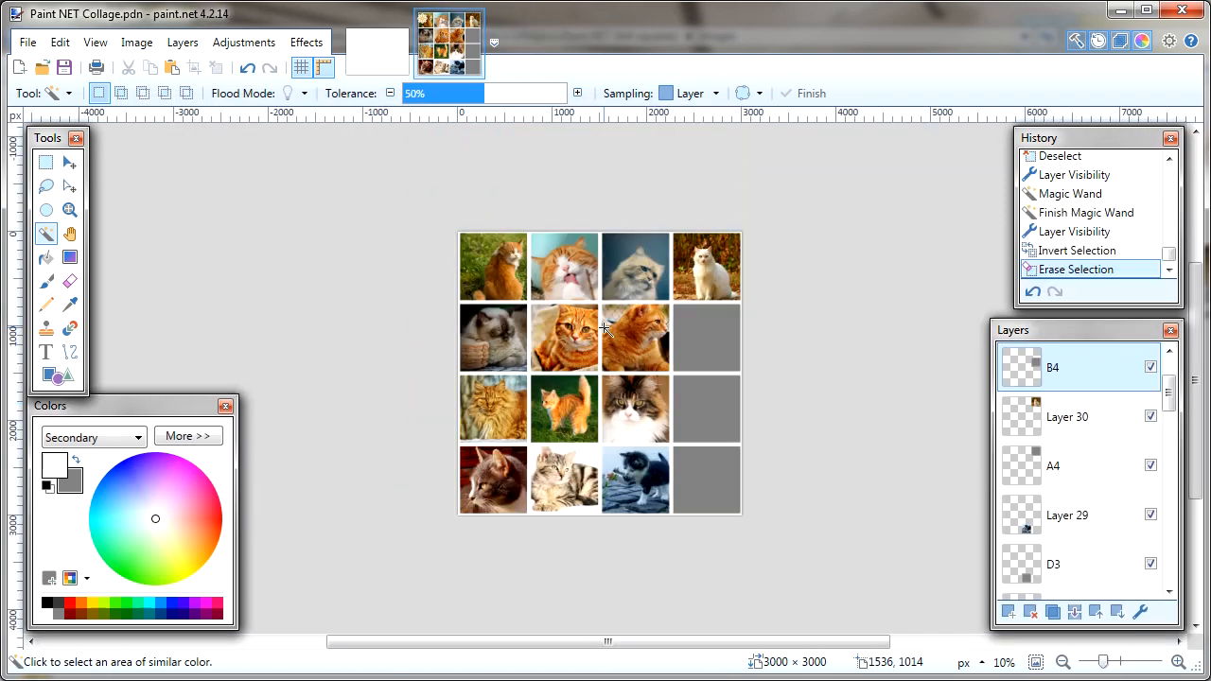
Paste the photo into a new layer above B4, keeping the canvas size, and scale and move it over the B4 square, ending deselected
key(ctrl+shift+v)
click(722, 459)
drag(458, 626, 652, 407)
drag(774, 231, 749, 265)
drag(749, 265, 729, 289)
mouse_move(739, 345)
mouse_down()
mouse_move(757, 343)
mouse_move(755, 358)
mouse_up()
key(ctrl+d)
Hide Layer 31 and select the gray B4 square with the Magic Wand on layer B4
click(1150, 367)
click(1027, 422)
key(s)
key(s)
key(s)
key(s)
click(705, 337)
Show Layer 31 again, invert the selection and erase the part of the photo outside the B4 square
click(1150, 369)
key(ctrl+i)
key(Delete)
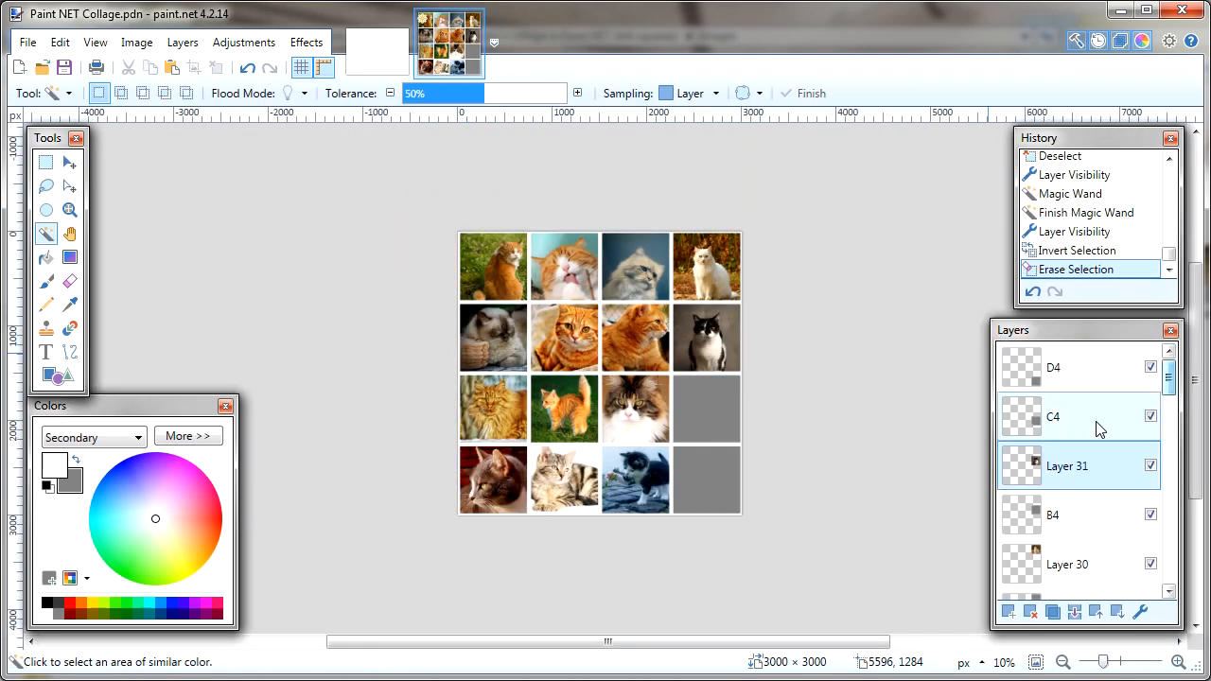
With layer C4 made active, copy the entire cute-3273789 photo to the clipboard and close that image
double_click(616, 361)
key(ctrl+a)
key(ctrl+c)
key(ctrl+w)
Paste the photo into a new layer above C4, keeping the canvas size, and scale and move it over the C4 square, ending deselected
key(ctrl+shift+v)
click(723, 458)
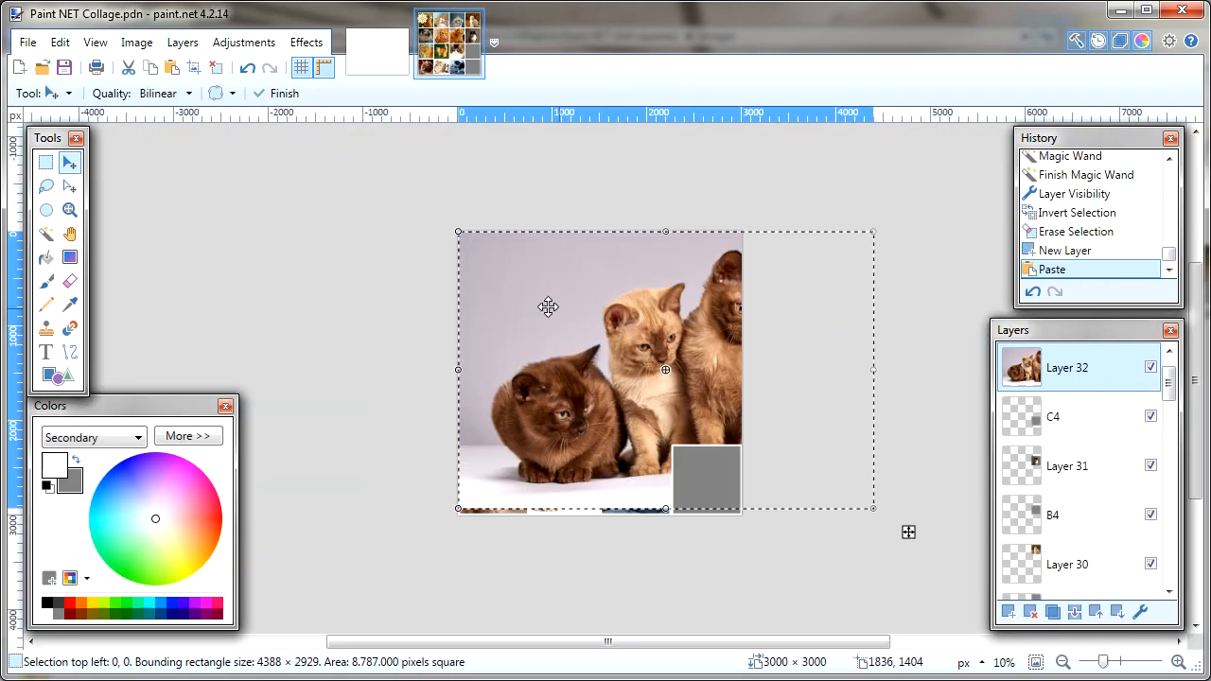
drag(459, 232, 653, 362)
drag(875, 514, 791, 456)
key(ctrl+d)
Hide Layer 32 and select the gray C4 square with the Magic Wand on layer C4
click(1150, 416)
click(1069, 466)
key(s)
key(s)
key(s)
key(s)
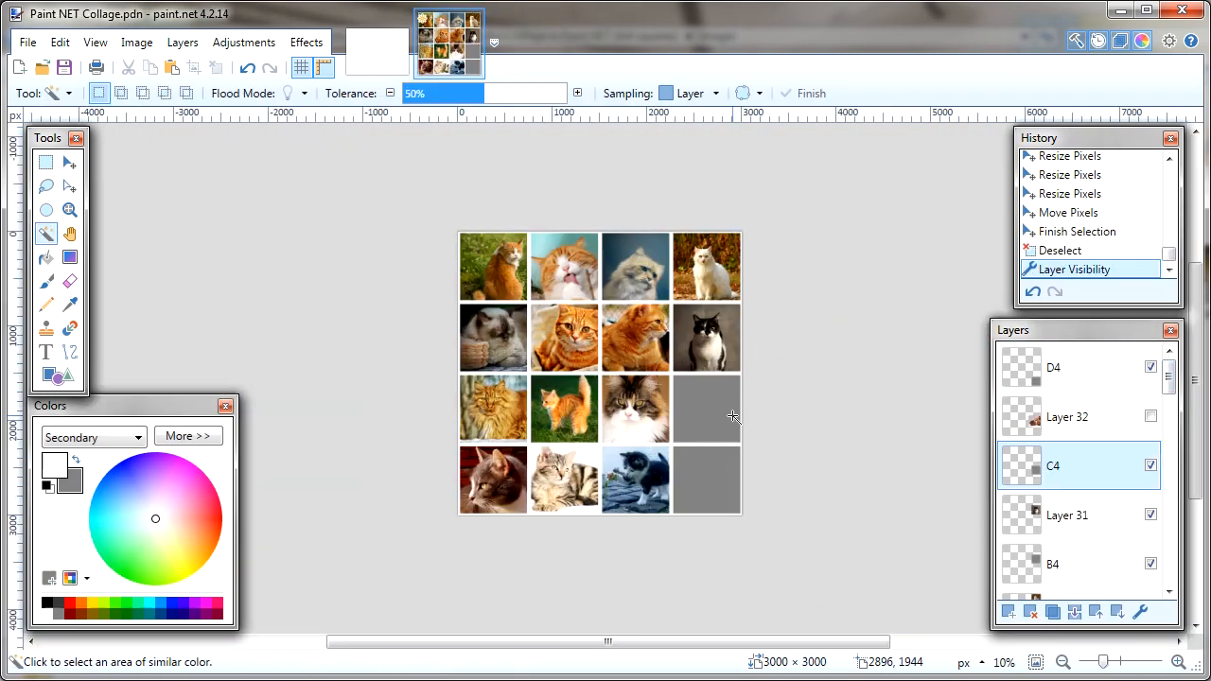
click(732, 417)
Show Layer 32 again, invert the selection and erase the part of the photo outside the C4 square
click(1150, 417)
key(ctrl+i)
key(Delete)
With layer D4 made active, copy the entire kitten-1285341 photo to the clipboard and close that image
click(1069, 369)
key(ctrl+o)
double_click(445, 457)
key(ctrl+a)
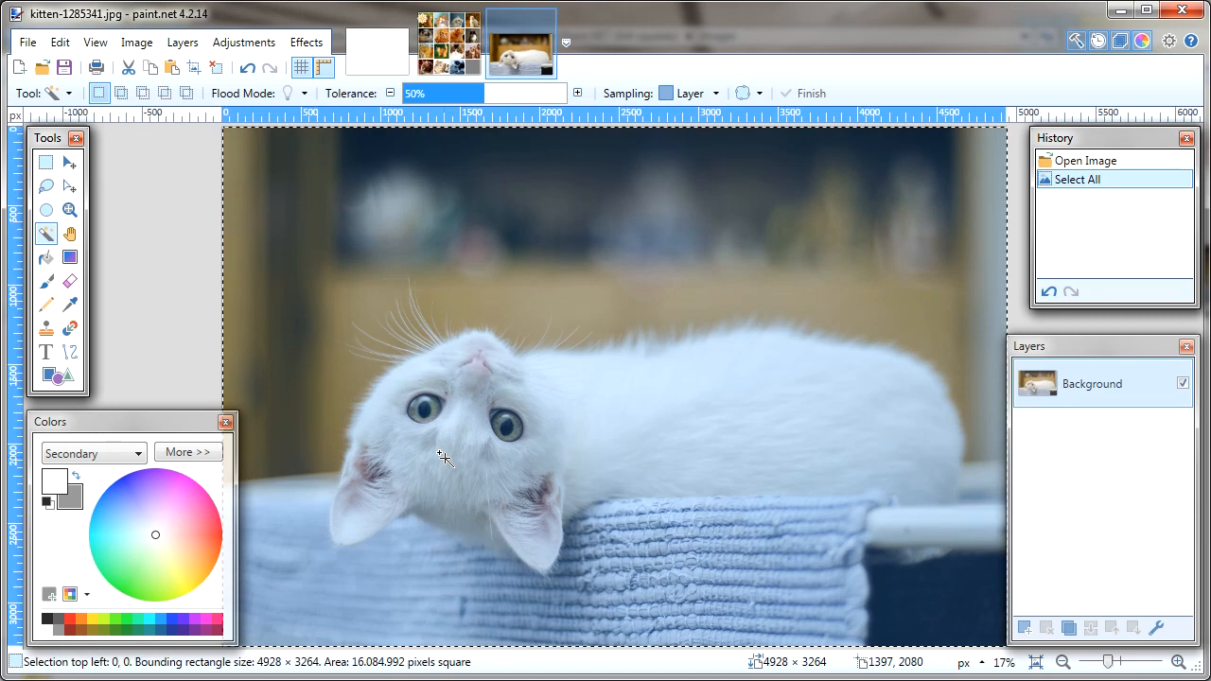
key(ctrl+c)
key(ctrl+w)
Paste the photo into a new layer above D4, keeping the canvas size, and scale and move it over the D4 square, ending deselected
key(ctrl+shift+v)
drag(458, 232, 659, 364)
drag(924, 364, 813, 438)
drag(814, 541, 787, 523)
drag(787, 437, 780, 442)
key(ctrl+d)
Hide Layer 33 and select the gray D4 square with the Magic Wand on layer D4
click(1150, 367)
key(s)
key(s)
key(s)
key(s)
click(704, 477)
Show Layer 33 again, invert the selection and erase the part of the photo outside the D4 square
click(1150, 367)
key(ctrl+i)
key(Delete)
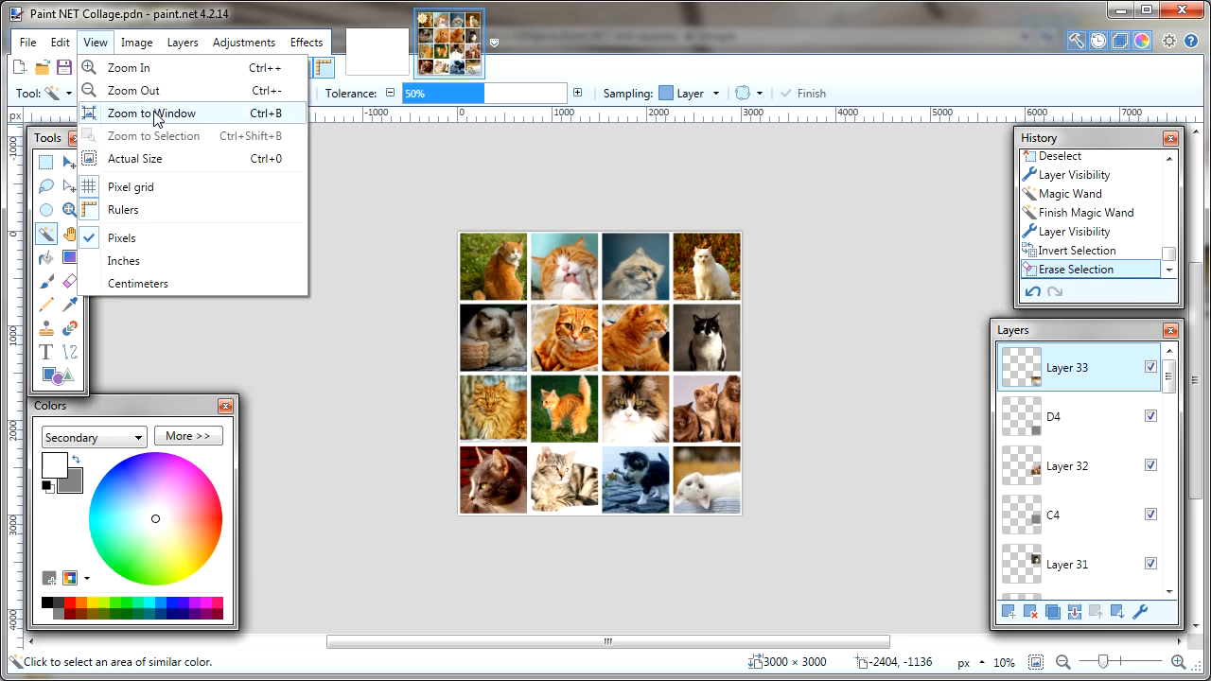
Enlarge the canvas to 3020 × 3020 pixels with the anchor in the middle
click(153, 114)
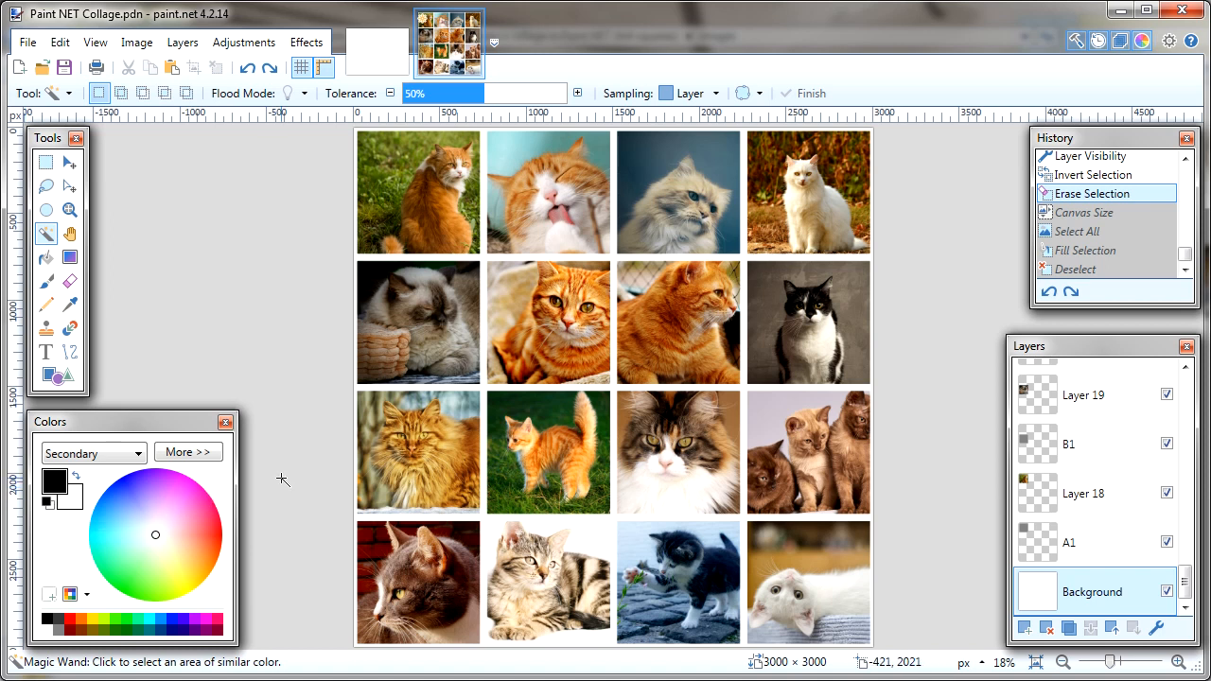
key(ctrl+plus)
key(ctrl+plus)
key(ctrl+plus)
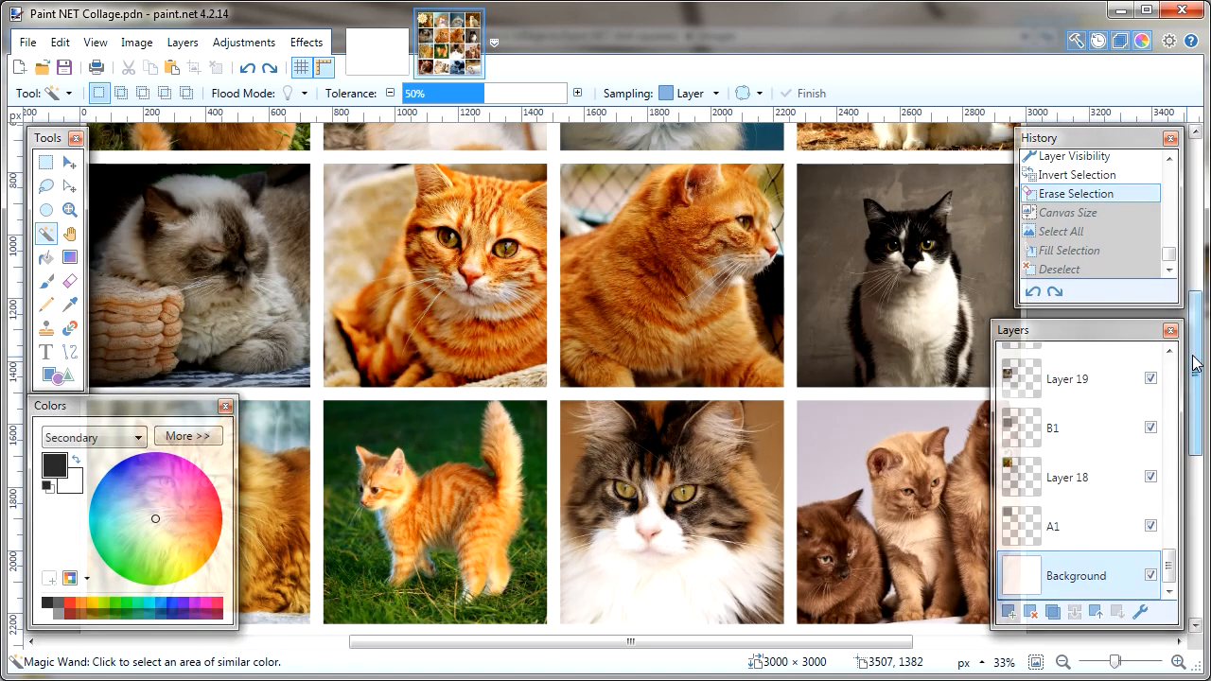
drag(1194, 364, 1203, 265)
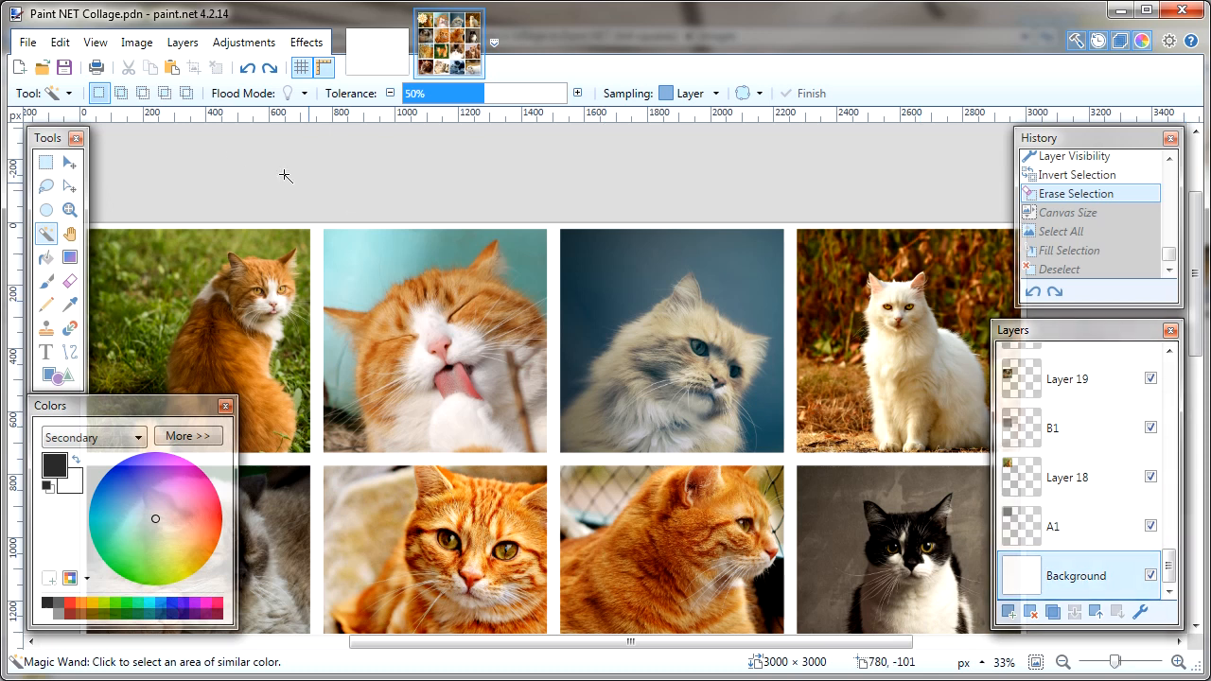
click(137, 45)
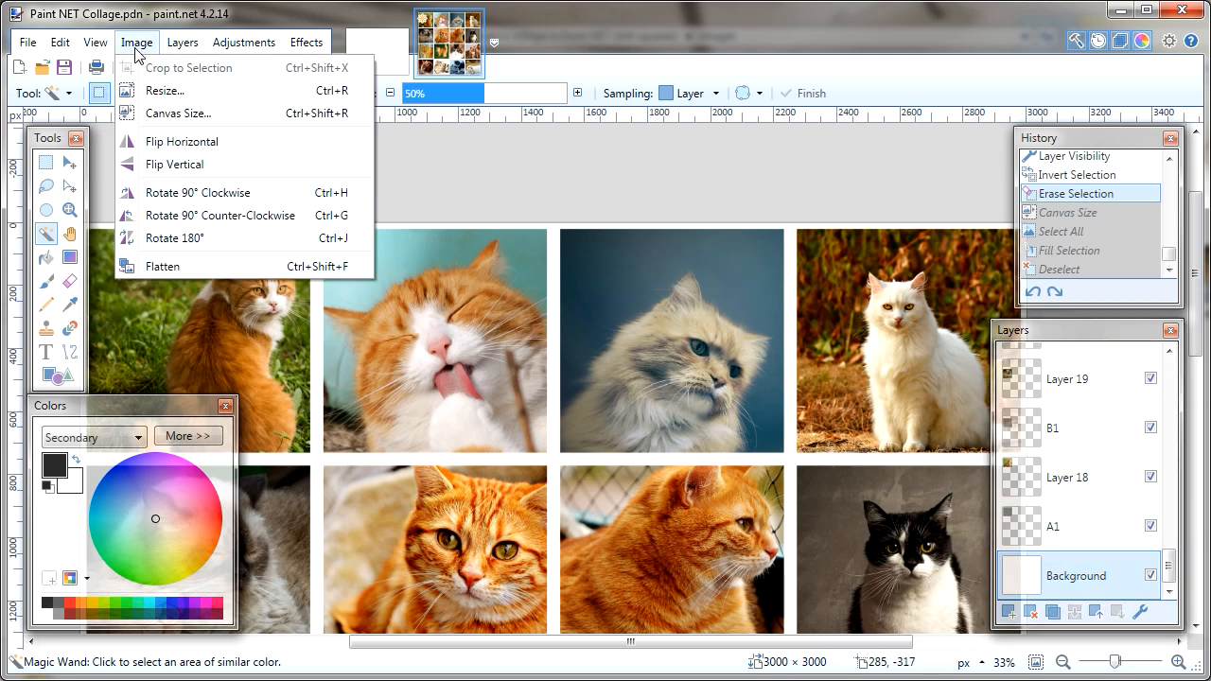
click(262, 113)
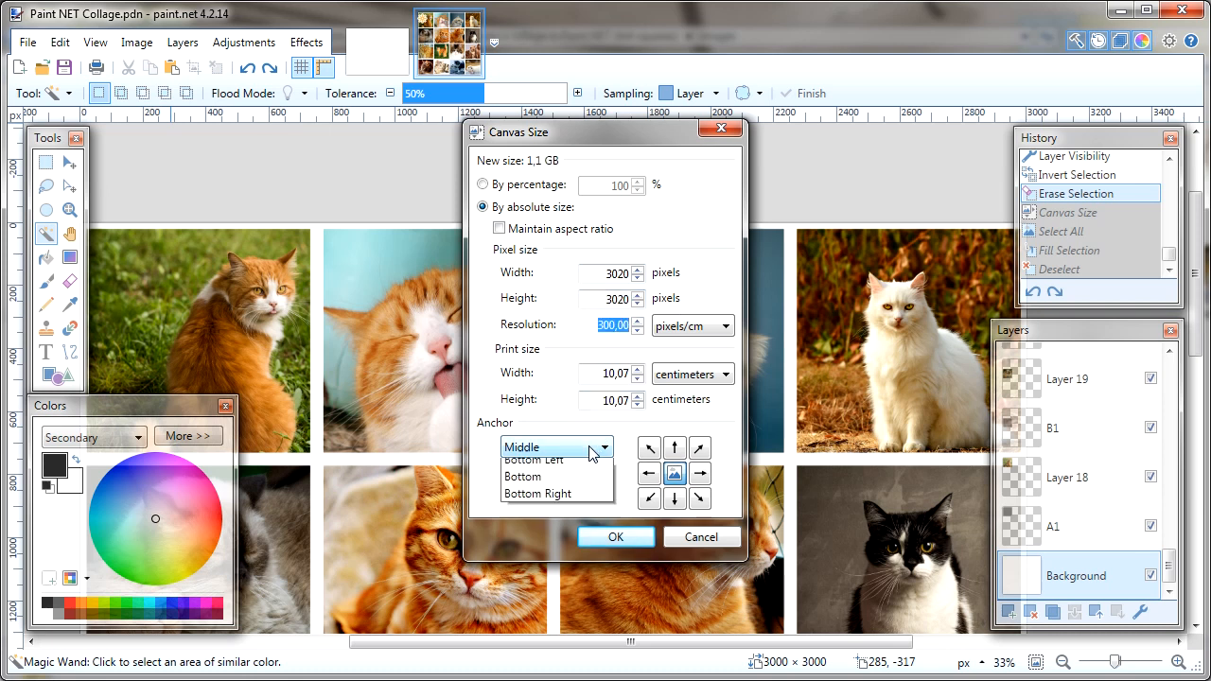
click(569, 537)
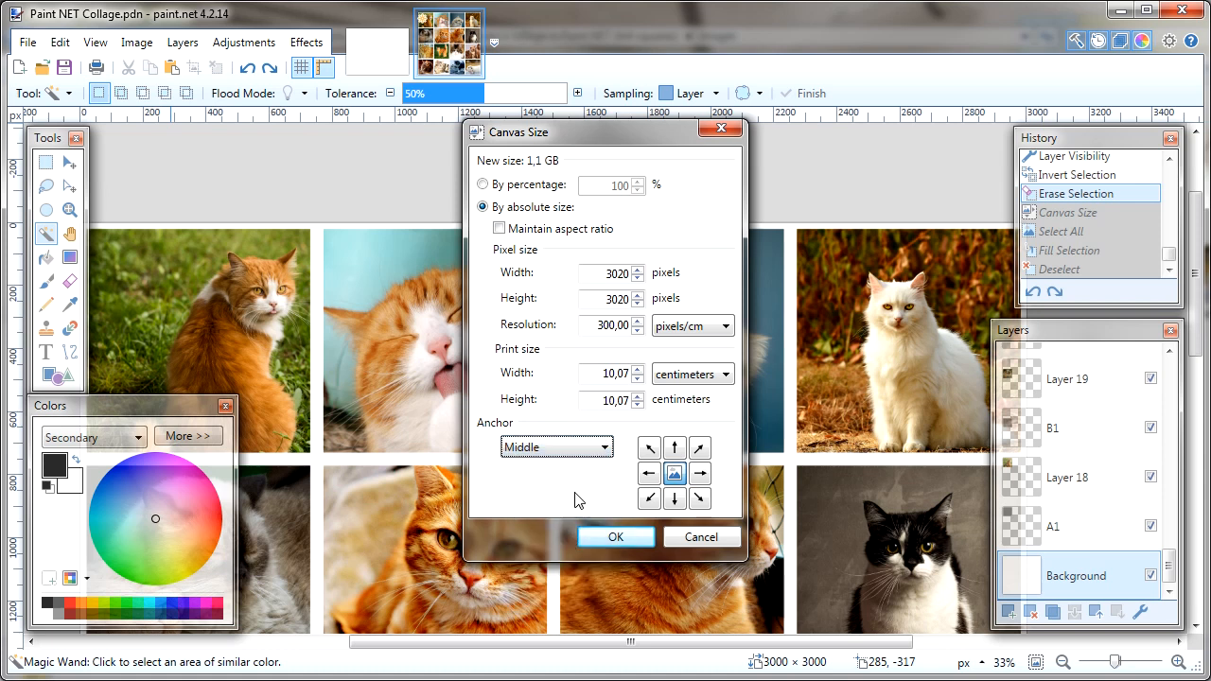
click(602, 537)
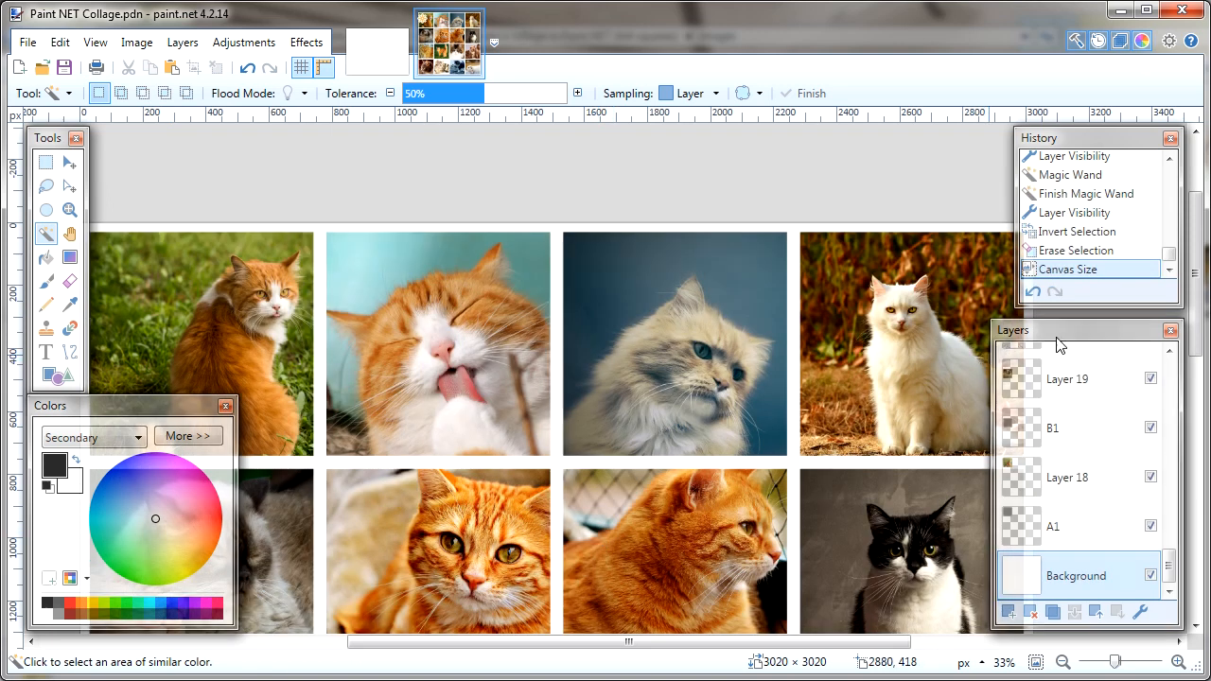
Temporarily hide photo layers 18 and 19 to reveal the gray A1 and B1 squares, and show both layers again
drag(1196, 311, 1198, 299)
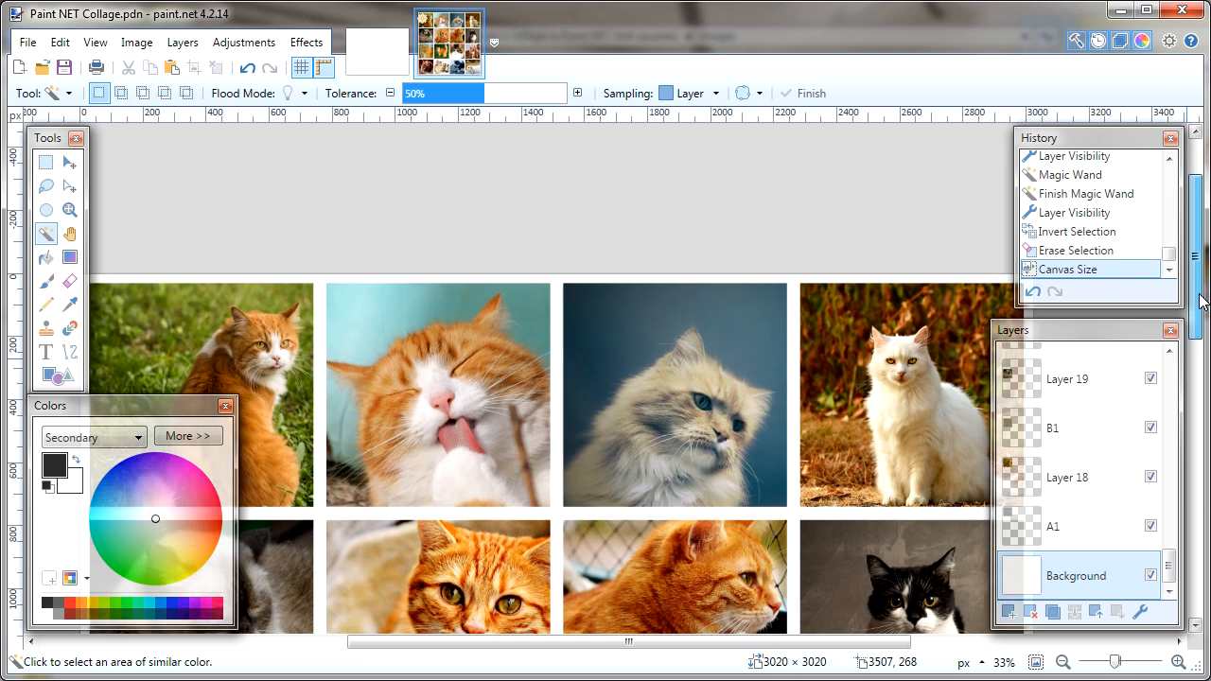
scroll(660, 323, down, 3)
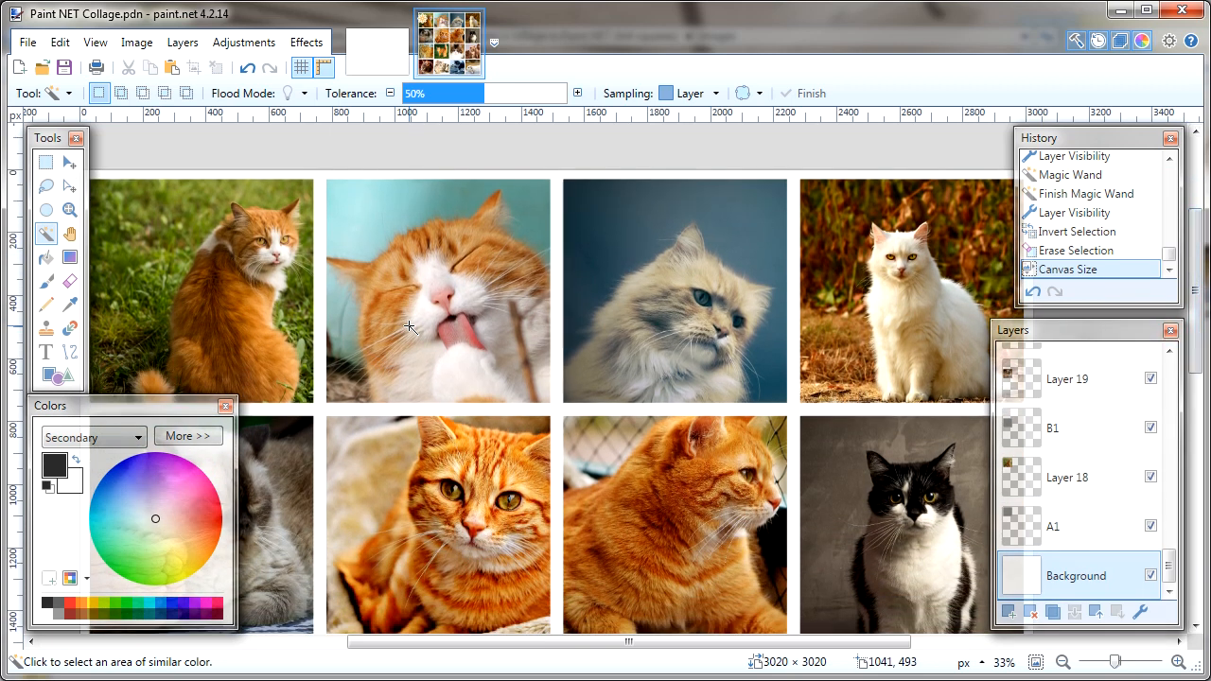
key(ctrl+b)
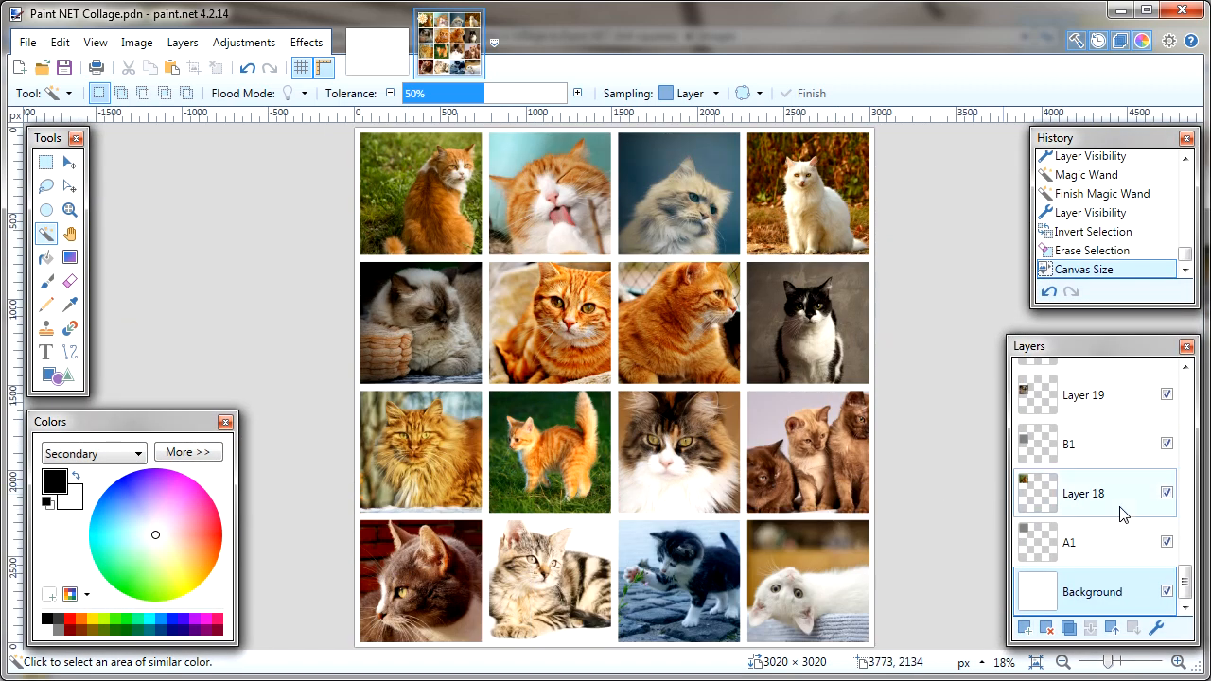
click(1167, 494)
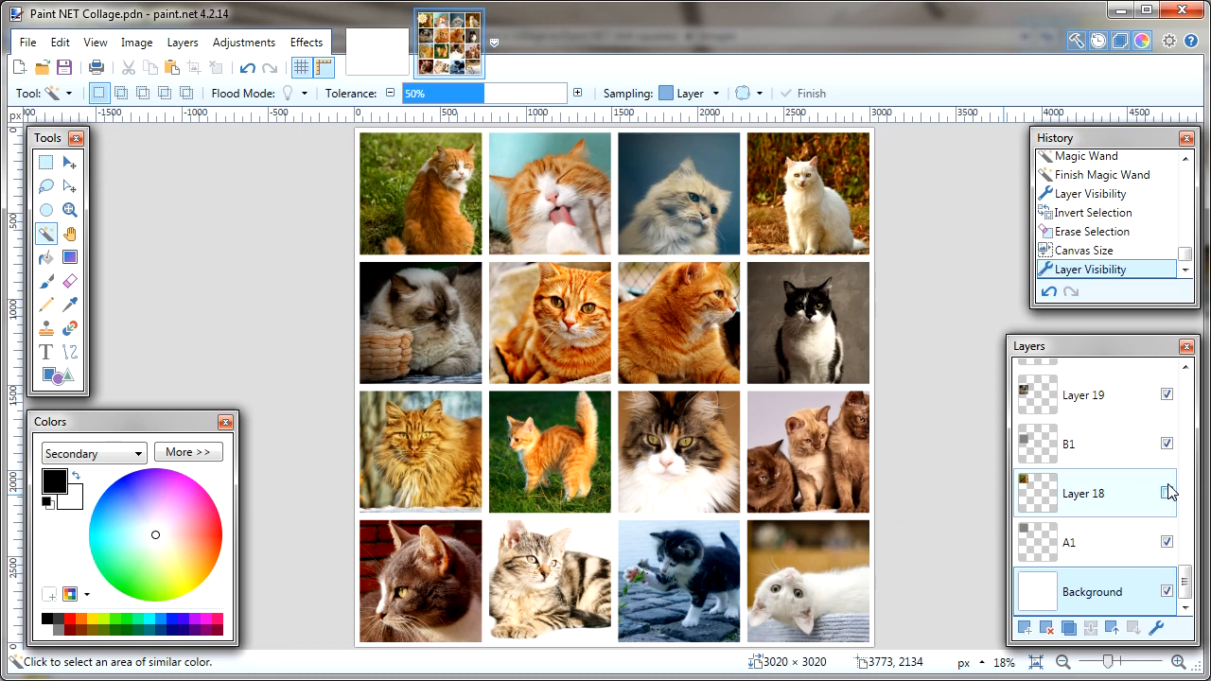
click(1167, 398)
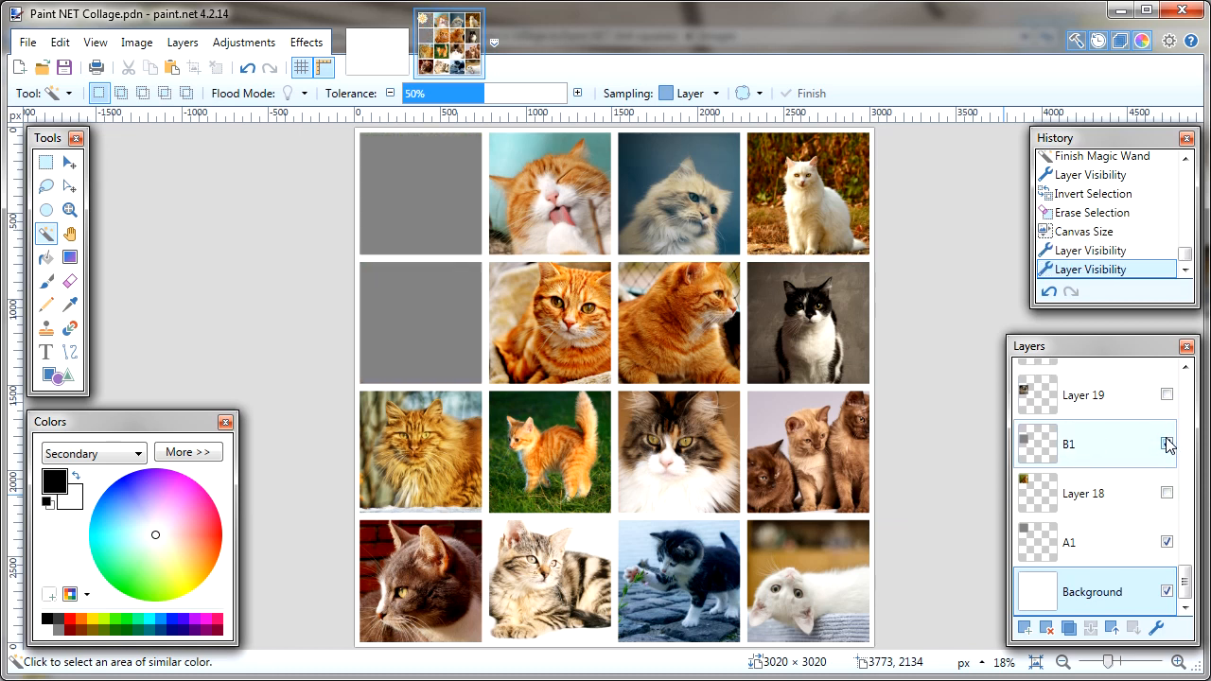
click(1167, 495)
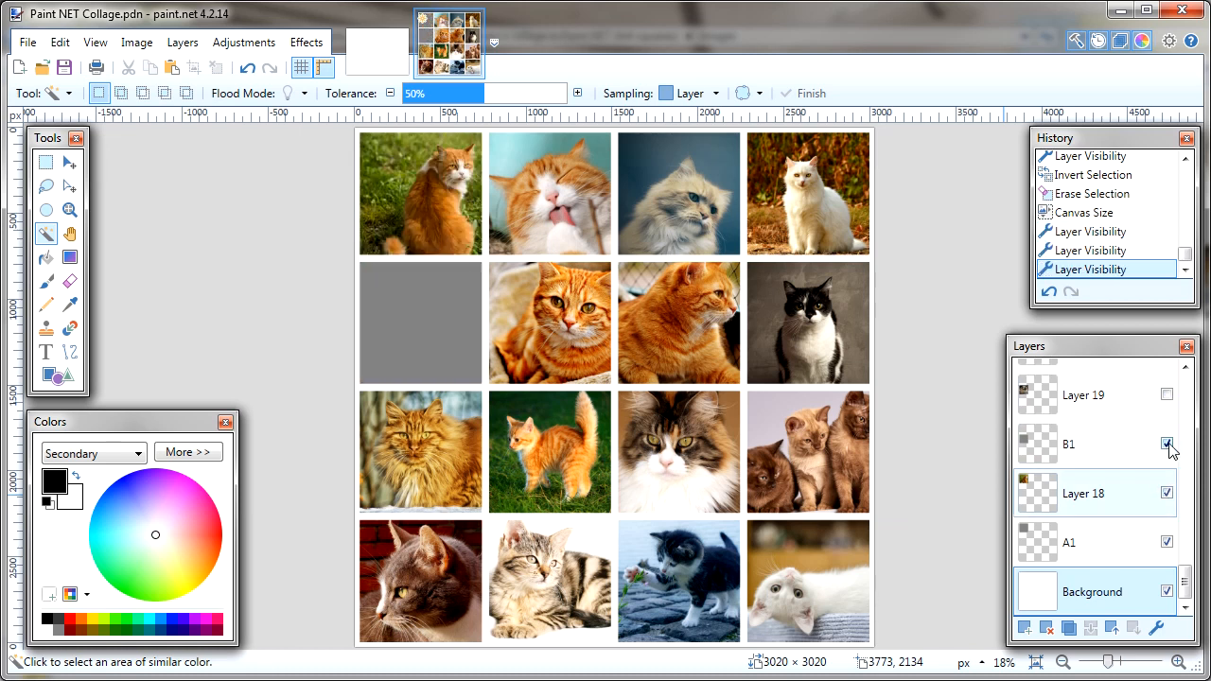
click(1166, 396)
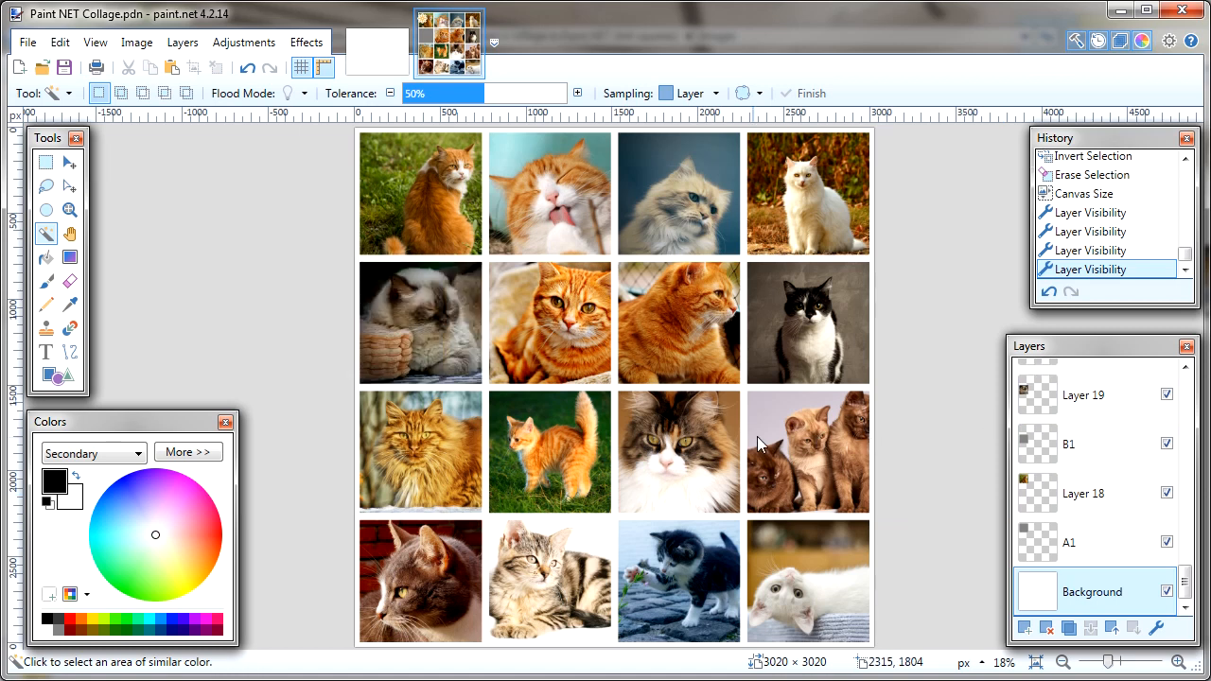